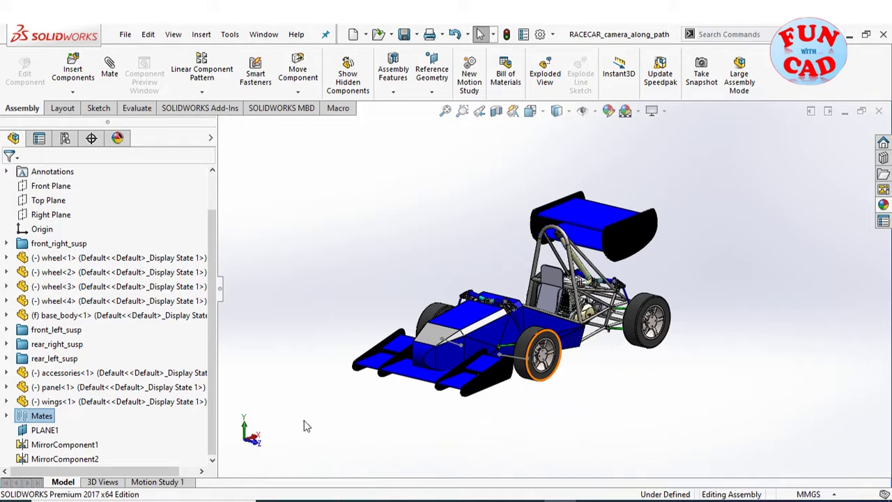
# Delete all mates in the racecar assembly, from Concentric5 through Coincident39, in one batch
pyautogui.click(8, 416)
pyautogui.click(108, 186)
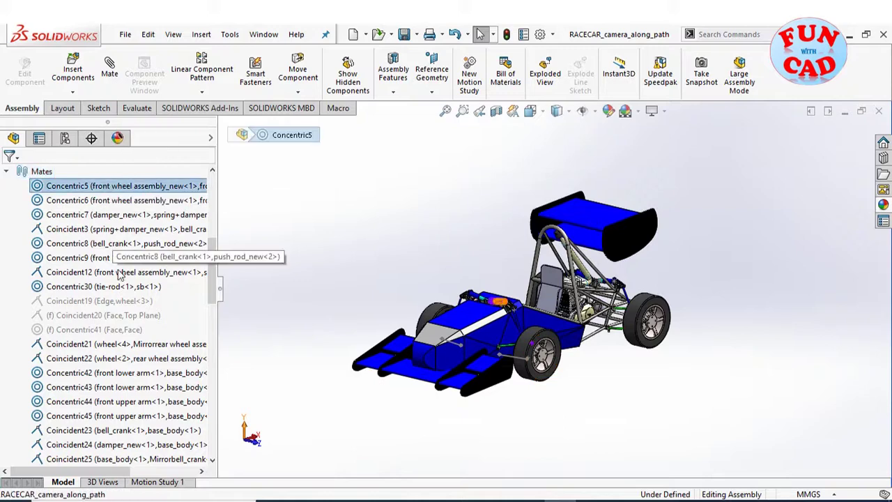
pyautogui.scroll(-20, 120, 275)
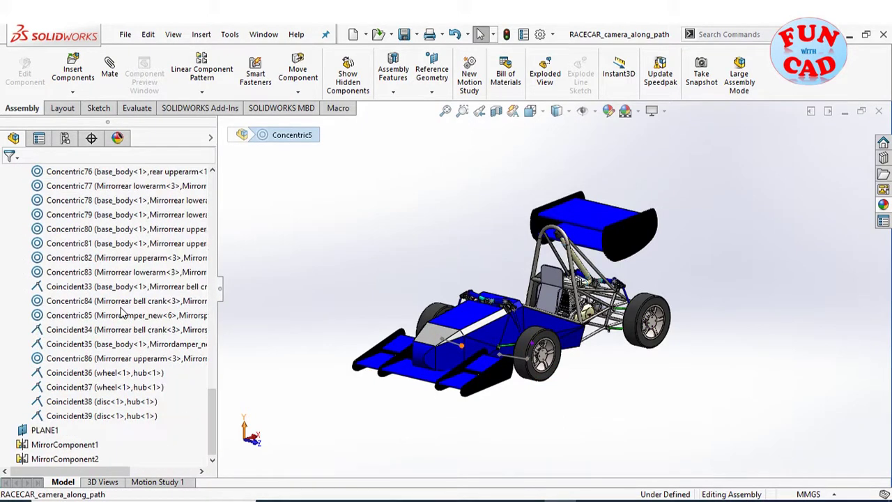
pyautogui.keyDown('shift'); pyautogui.click(114, 416); pyautogui.keyUp('shift')
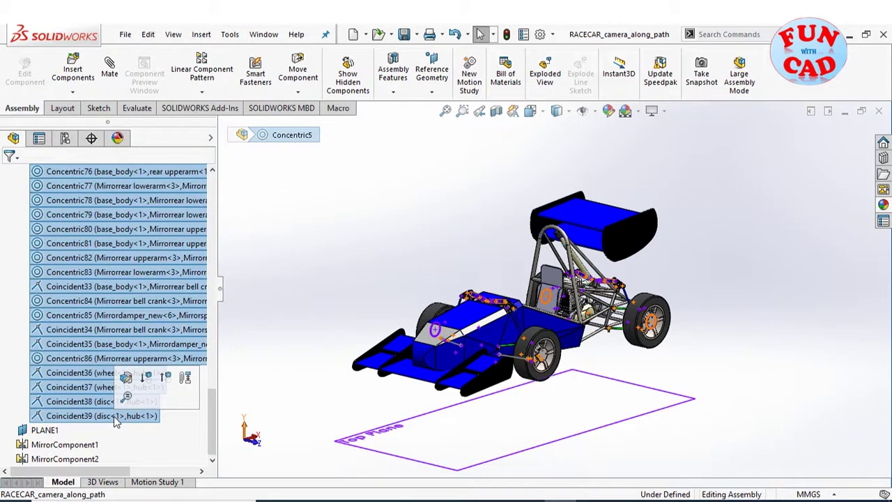
pyautogui.press('Delete')
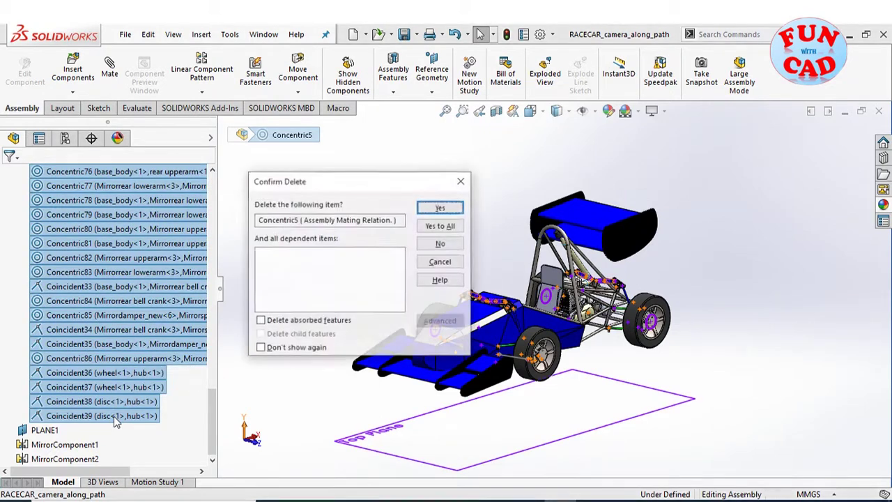
pyautogui.click(442, 226)
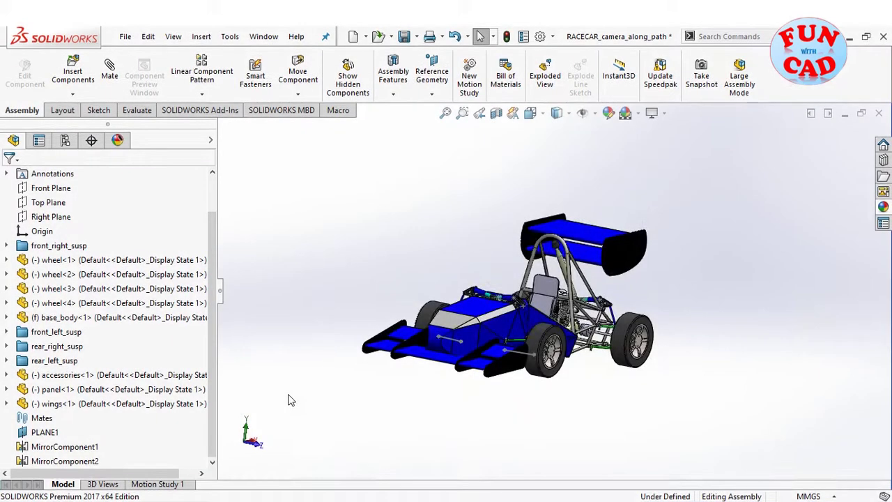
# Sketch a circle of about 4 m radius on the Top Plane, centred on the car, and exit the sketch
pyautogui.scroll(2, 63, 292)
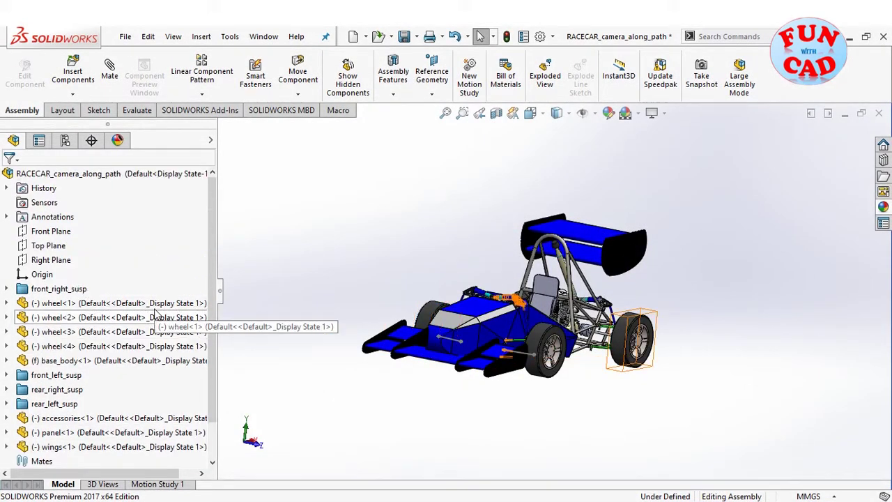
pyautogui.click(54, 246)
pyautogui.click(64, 224)
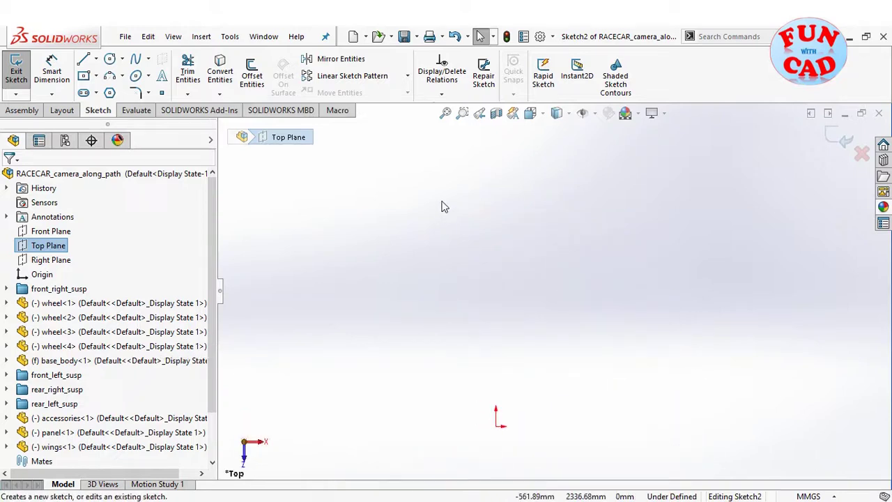
pyautogui.click(446, 113)
pyautogui.scroll(5, 512, 312)
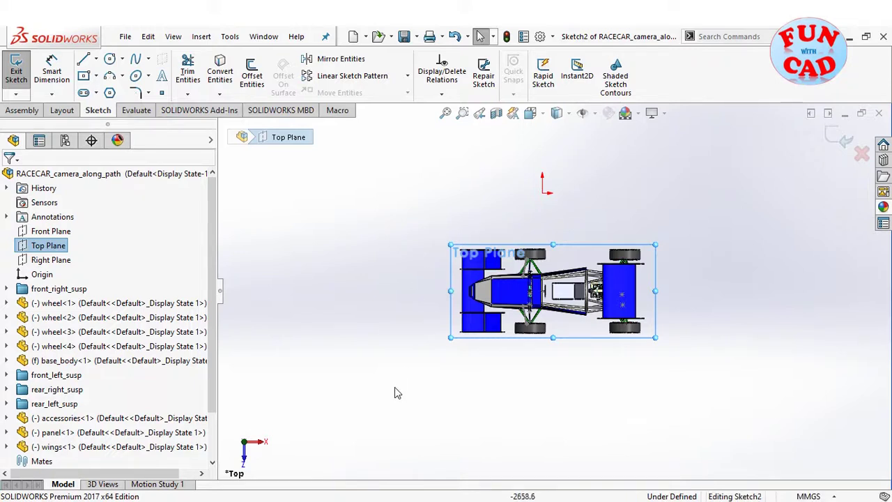
pyautogui.click(110, 60)
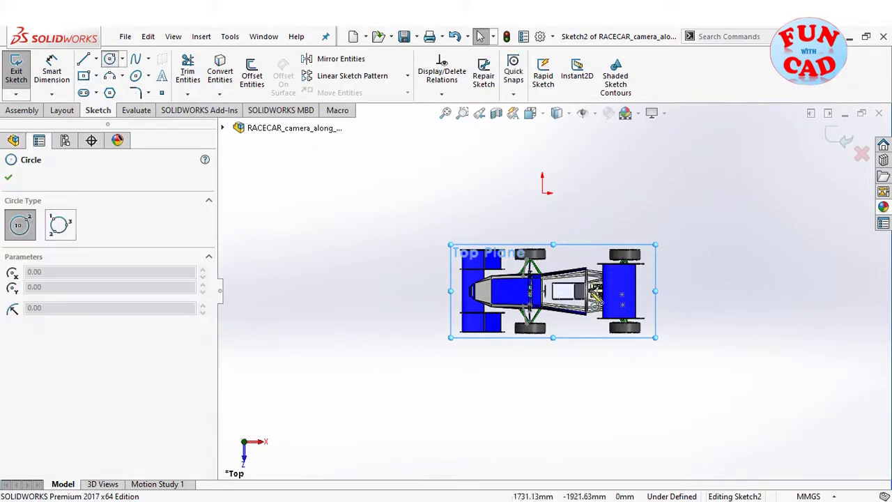
pyautogui.click(566, 298)
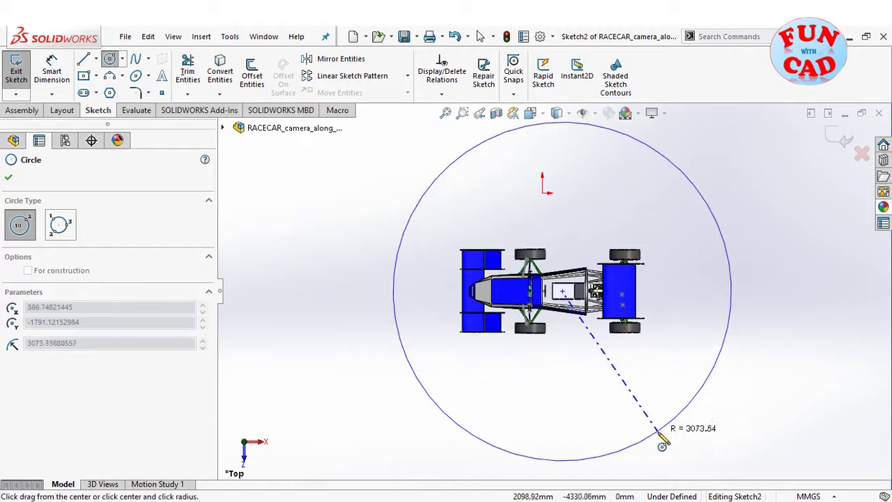
pyautogui.scroll(2, 648, 408)
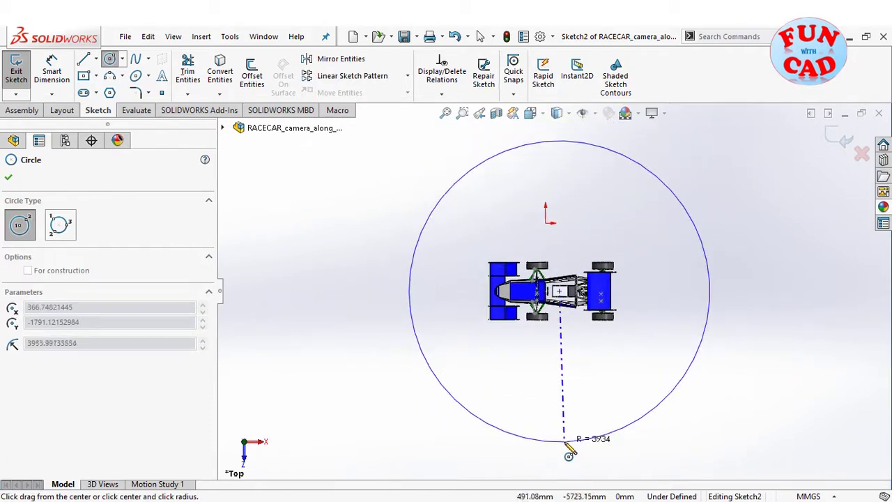
pyautogui.click(567, 458)
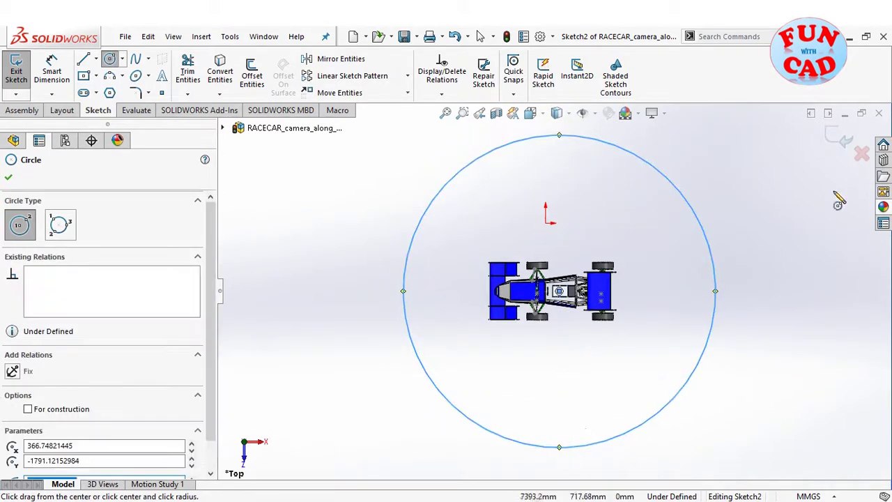
pyautogui.press('Escape')
pyautogui.click(845, 140)
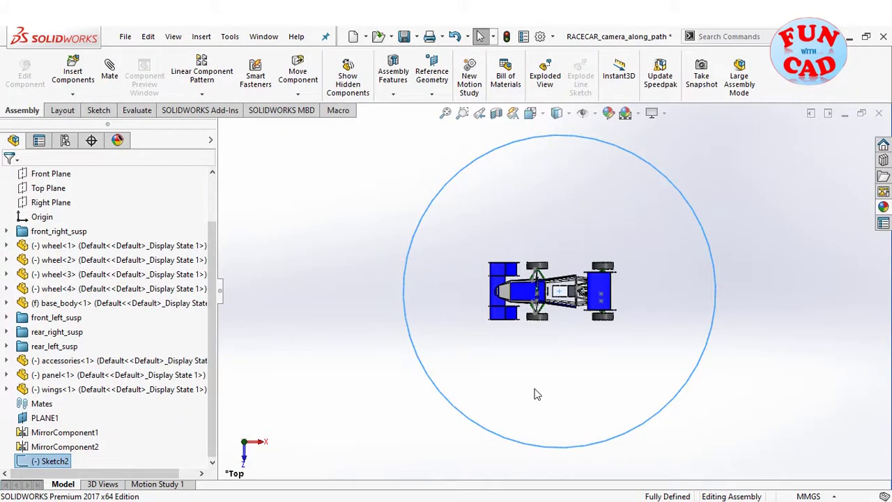
# Start a 3D sketch and draw a short vertical line up from the circle in front of the car's nose
pyautogui.moveTo(536, 394); pyautogui.dragTo(604, 400, button='middle')
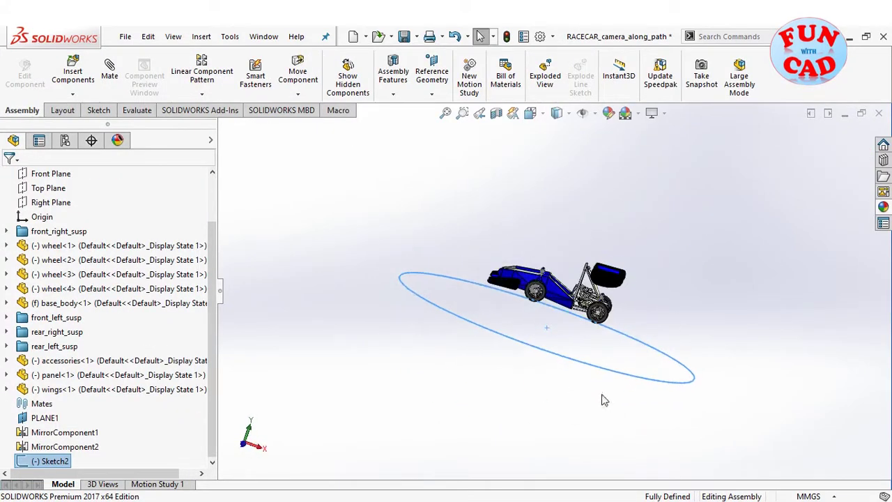
pyautogui.click(366, 430)
pyautogui.click(98, 110)
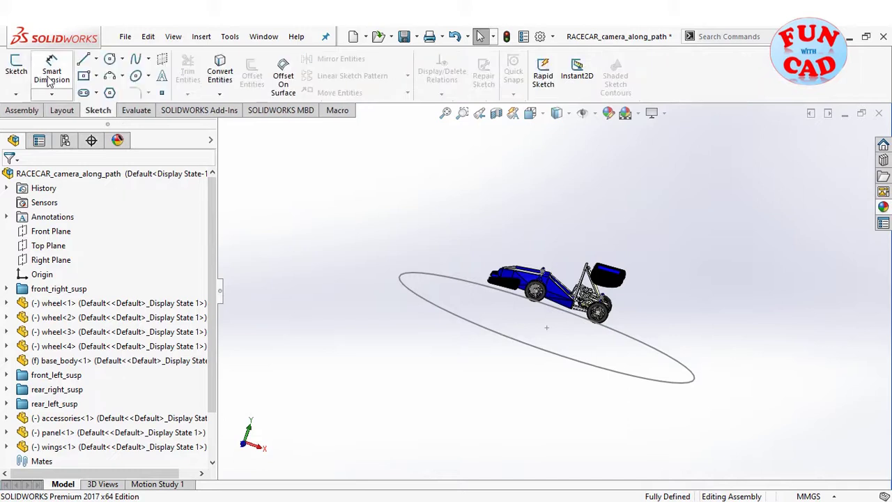
pyautogui.click(15, 93)
pyautogui.click(41, 125)
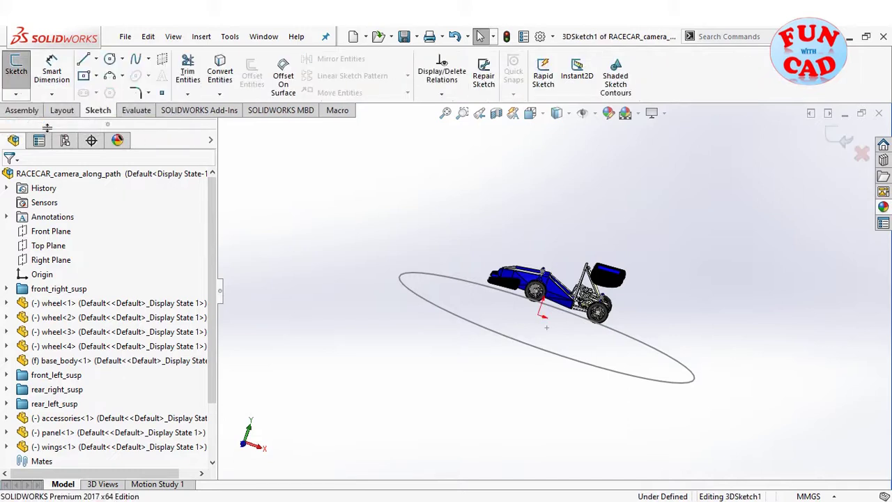
pyautogui.click(403, 282)
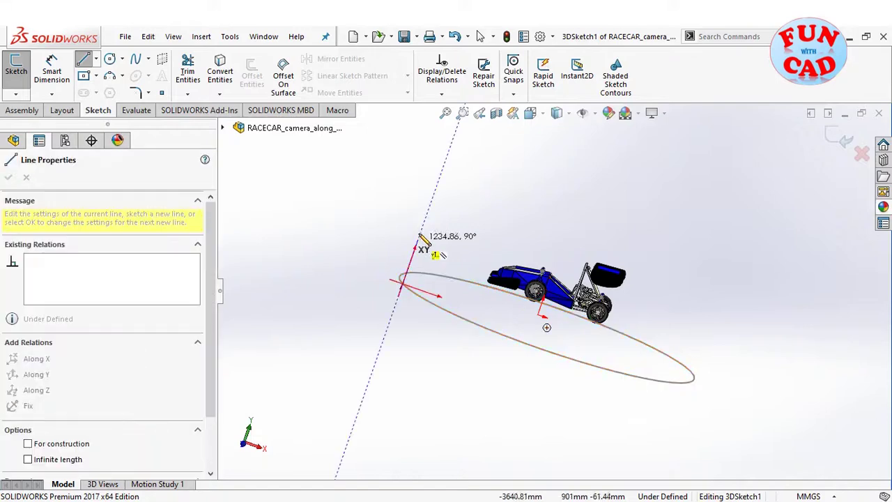
pyautogui.hotkey('ctrl', '4')
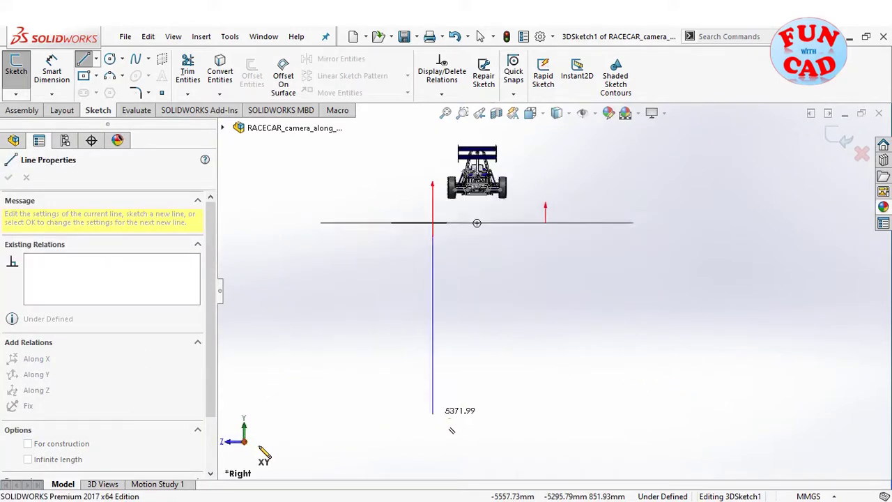
pyautogui.click(432, 184)
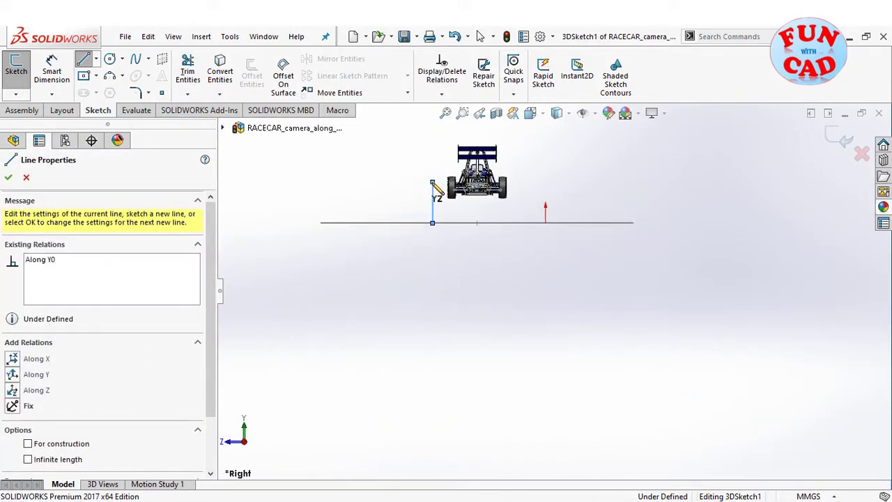
pyautogui.press('Escape')
# Draw a second vertical line, taller than the first, up from the circle on the car's rear left side
pyautogui.moveTo(425, 283); pyautogui.dragTo(442, 293, button='middle')
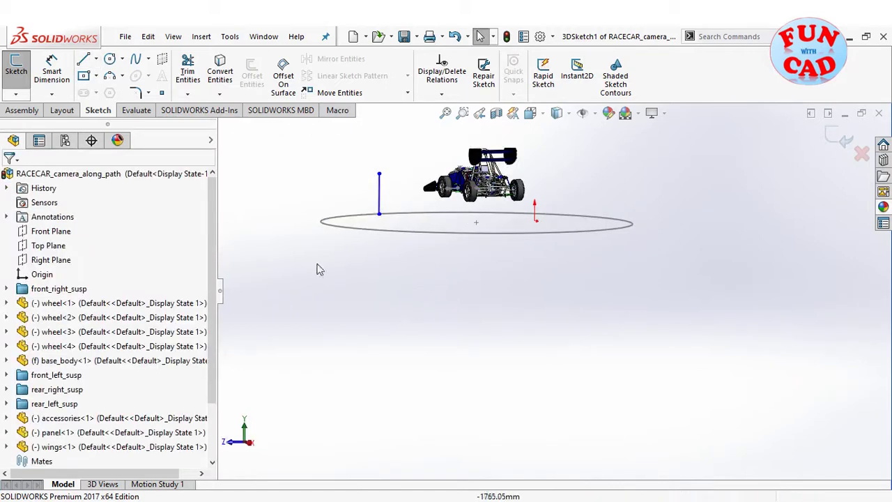
pyautogui.click(84, 60)
pyautogui.click(369, 230)
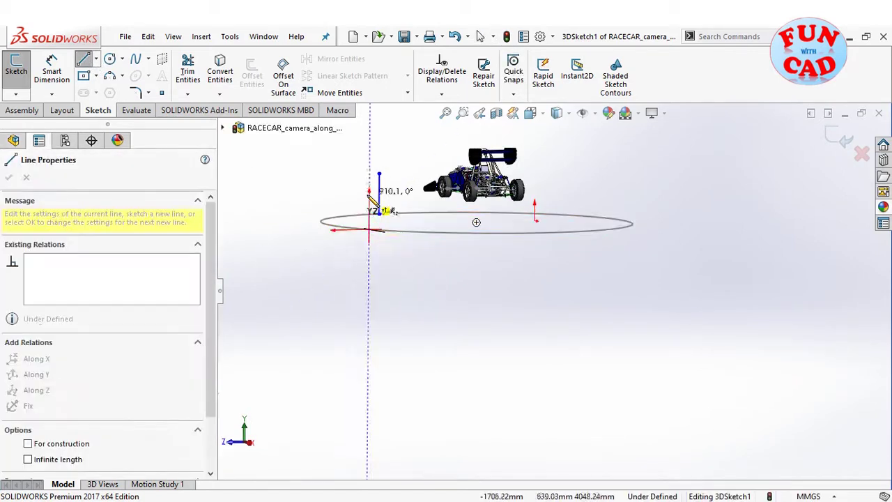
pyautogui.click(256, 447)
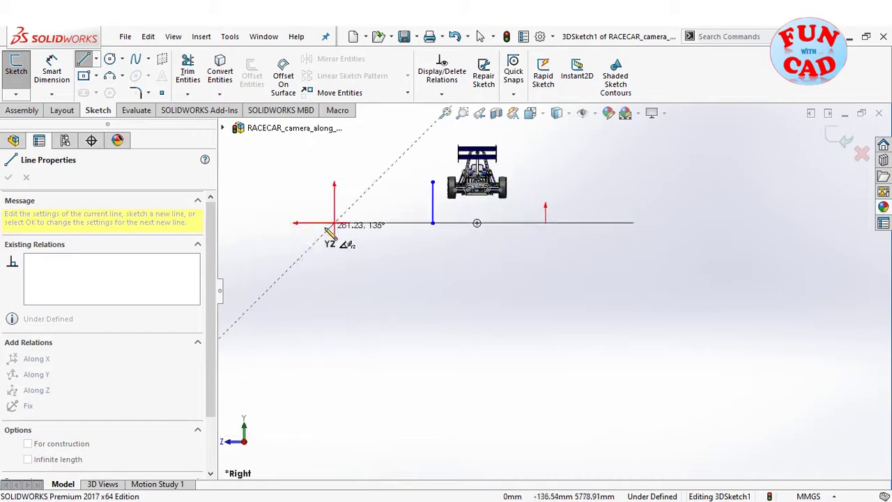
pyautogui.click(335, 163)
pyautogui.press('Escape')
# Draw a third vertical line up from the circle directly behind the car, slightly shorter than the second
pyautogui.click(85, 61)
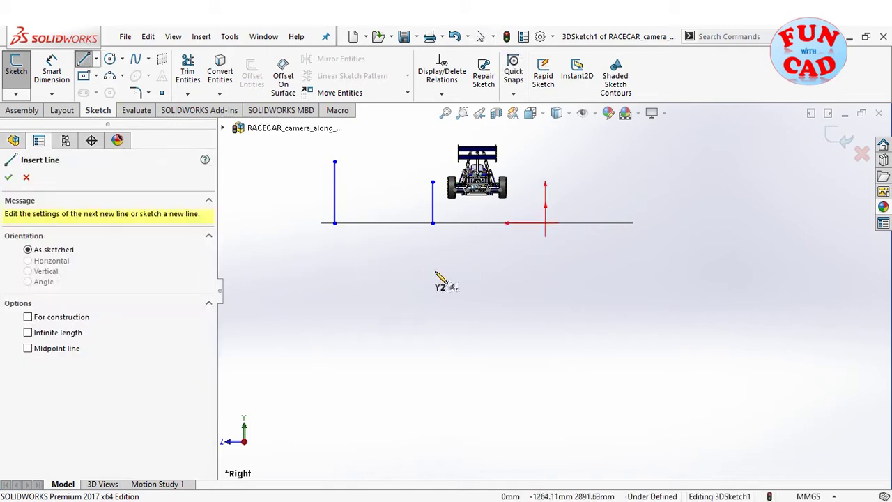
pyautogui.moveTo(435, 274); pyautogui.dragTo(534, 253, button='middle')
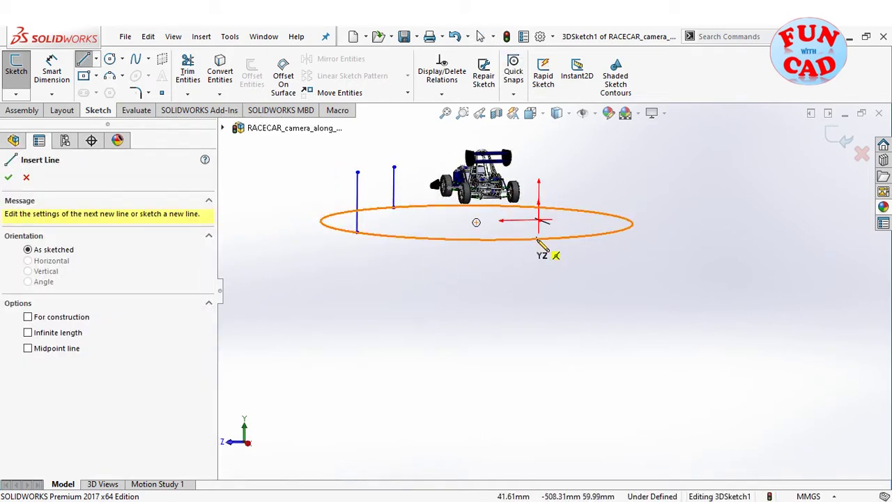
pyautogui.click(538, 240)
pyautogui.hotkey('ctrl', '4')
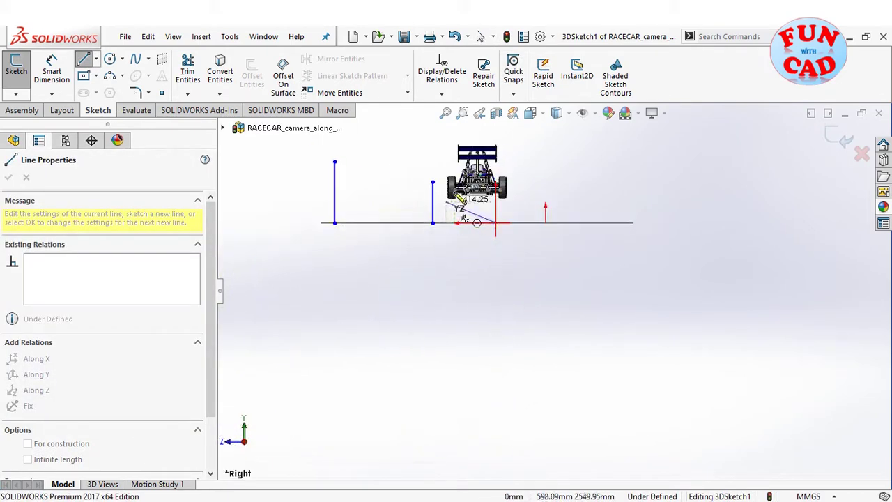
pyautogui.doubleClick(499, 170)
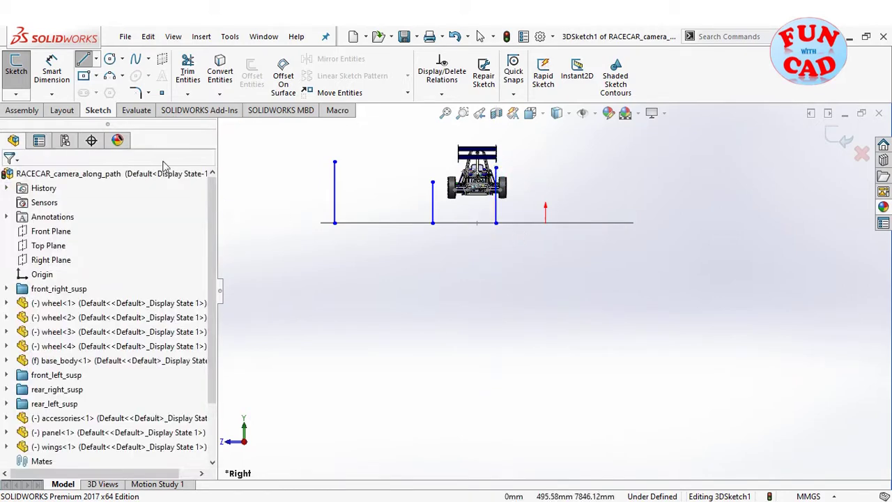
# Draw a fourth vertical line, the tallest so far, up from the circle beside the car's right side
pyautogui.moveTo(527, 297); pyautogui.dragTo(584, 241, button='middle')
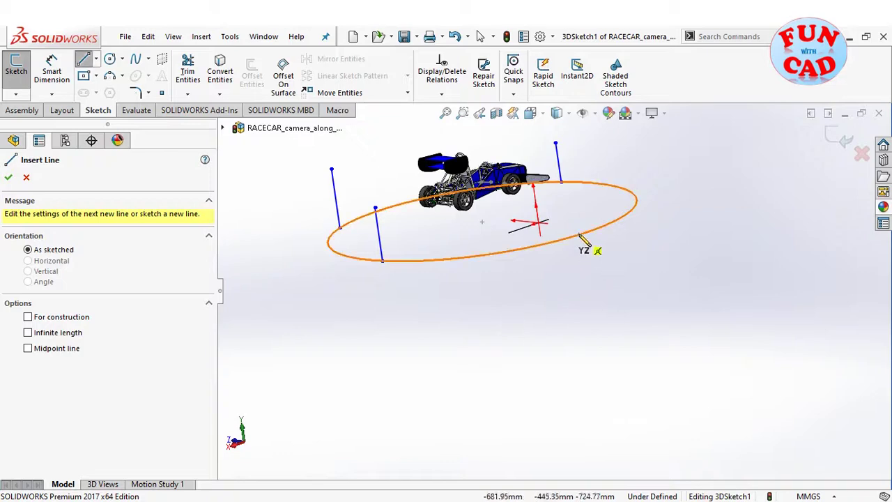
pyautogui.click(578, 235)
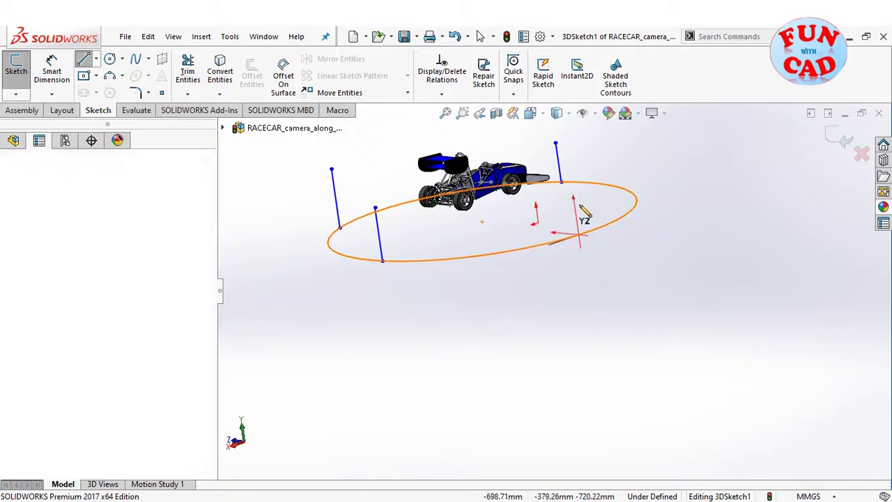
pyautogui.click(237, 442)
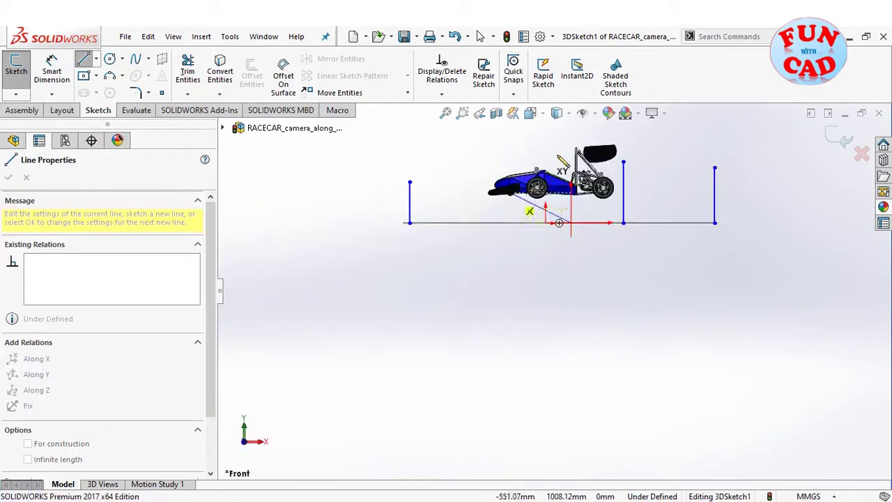
pyautogui.click(571, 144)
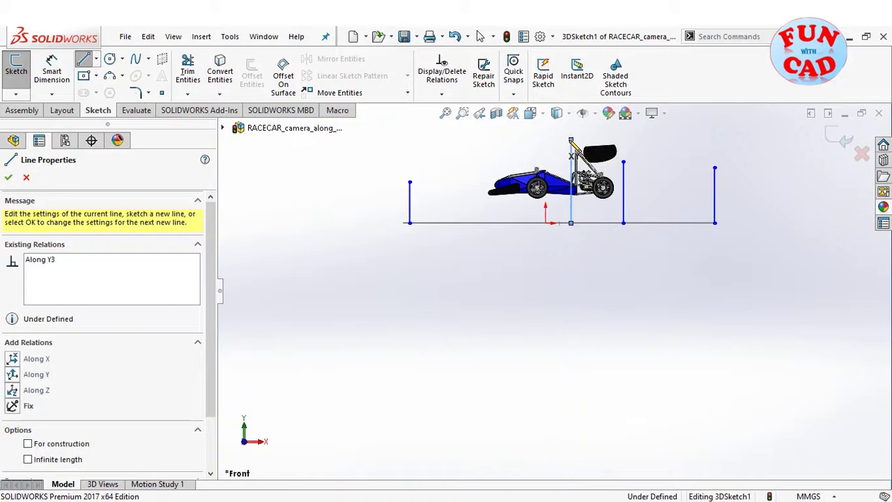
pyautogui.press('Escape')
# Draw a fifth vertical line up from the circle on the car's front right side and exit the 3D sketch
pyautogui.moveTo(516, 307); pyautogui.dragTo(512, 328, button='middle')
pyautogui.click(83, 60)
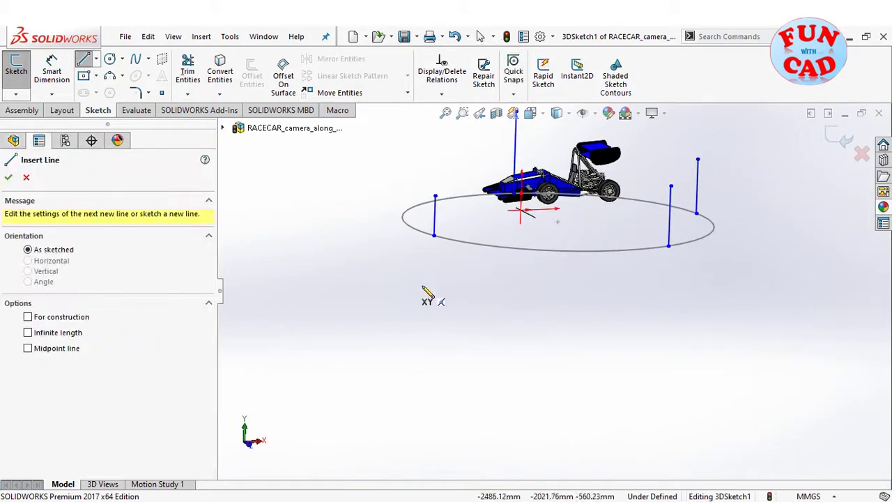
pyautogui.click(437, 201)
pyautogui.hotkey('ctrl', '1')
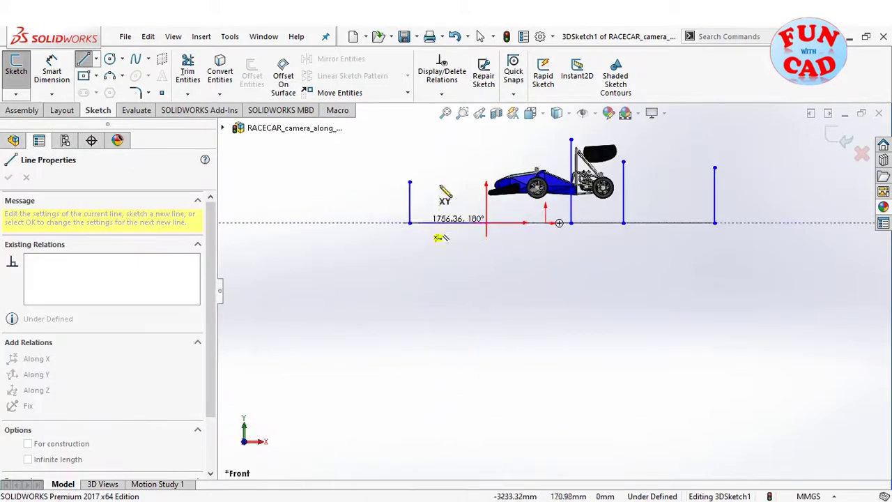
pyautogui.click(486, 171)
pyautogui.press('Escape')
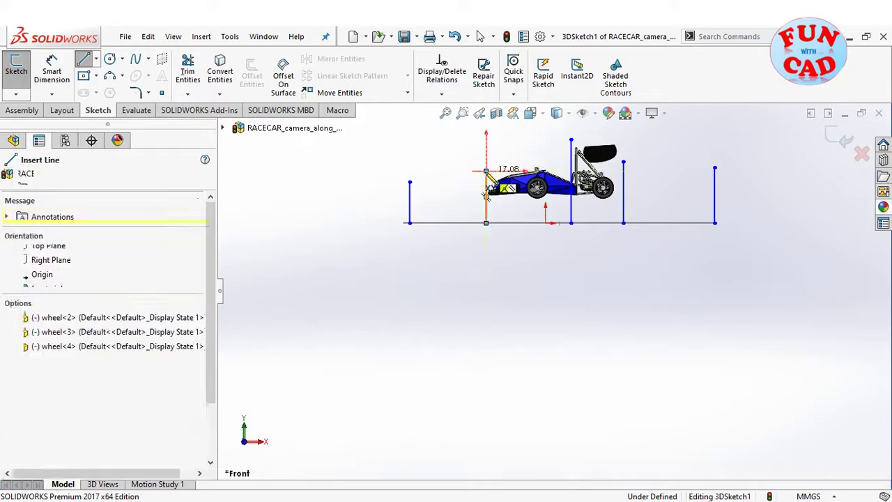
pyautogui.click(833, 139)
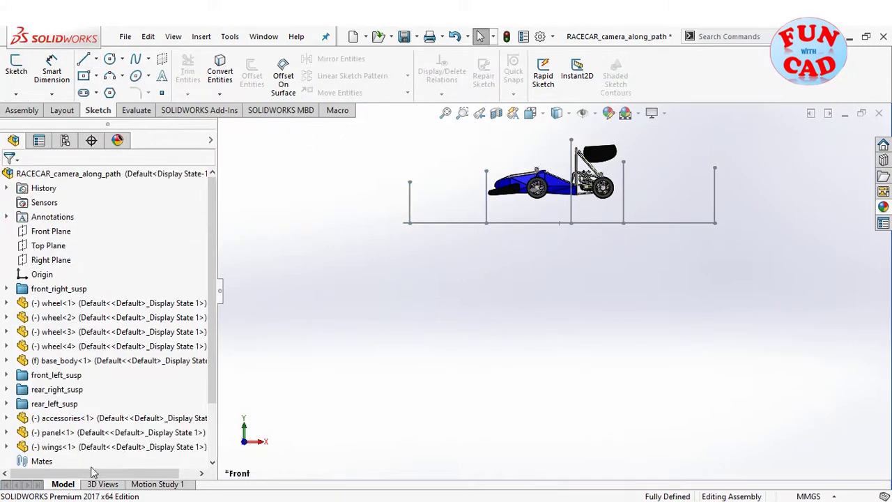
pyautogui.moveTo(478, 287); pyautogui.dragTo(502, 316, button='middle')
pyautogui.scroll(1, 462, 327)
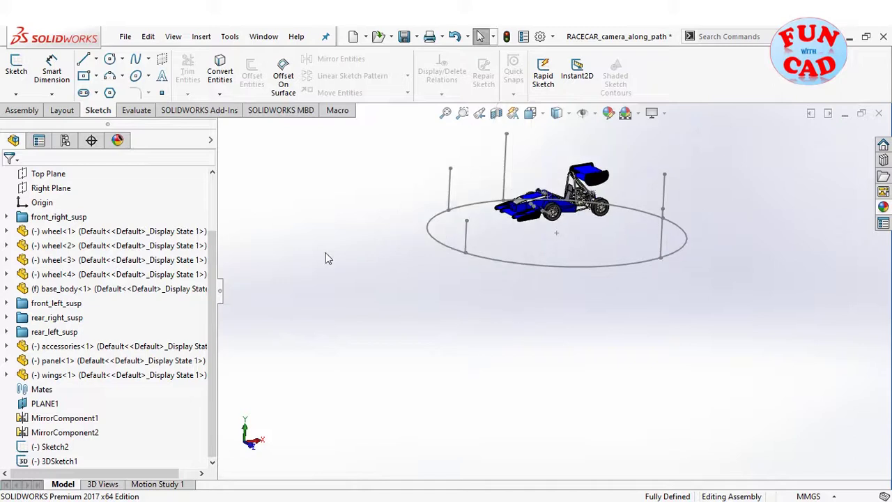
# In a new 3D sketch, draw an open spline through the upper endpoints of all five vertical lines, starting at the shortest one
pyautogui.click(15, 94)
pyautogui.click(35, 124)
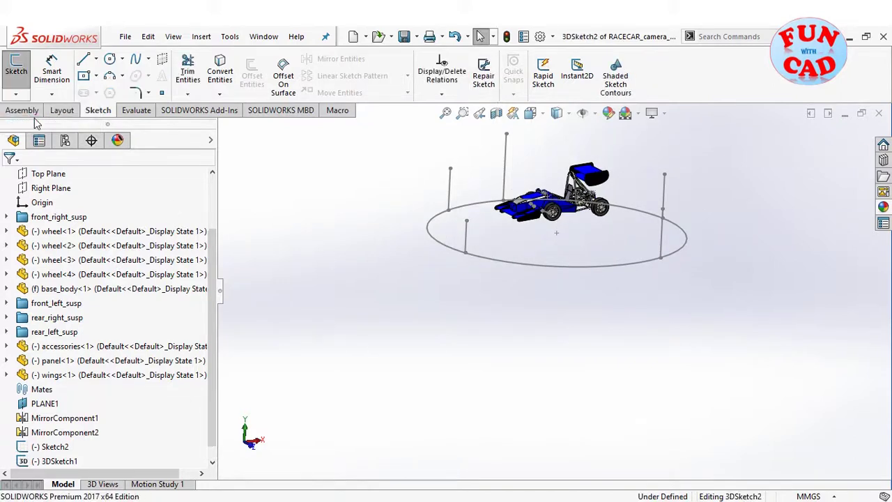
pyautogui.click(135, 59)
pyautogui.click(465, 221)
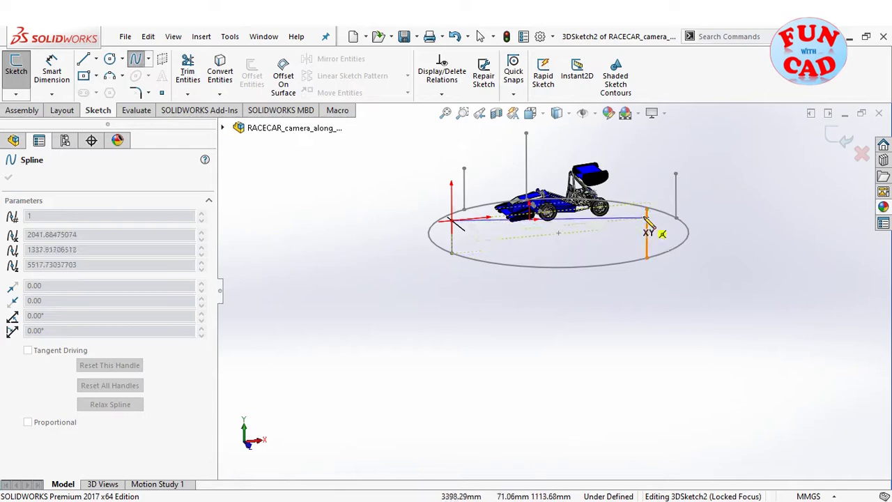
pyautogui.click(647, 209)
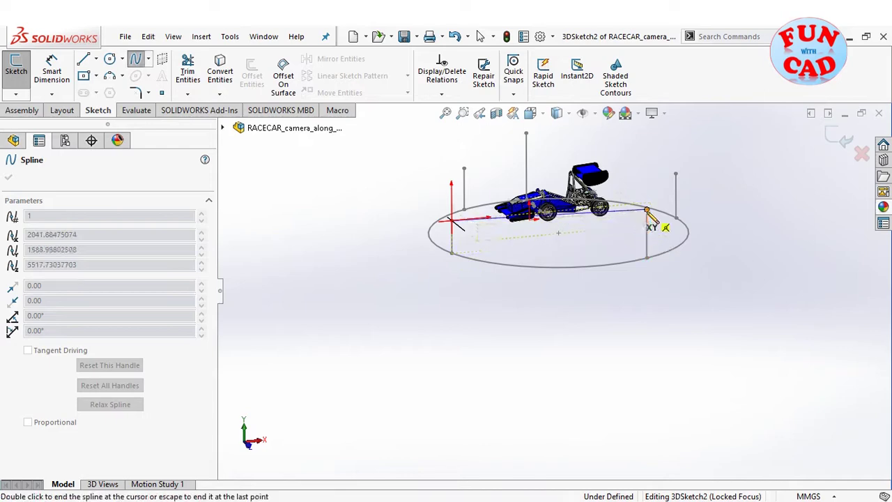
pyautogui.click(676, 174)
pyautogui.click(526, 133)
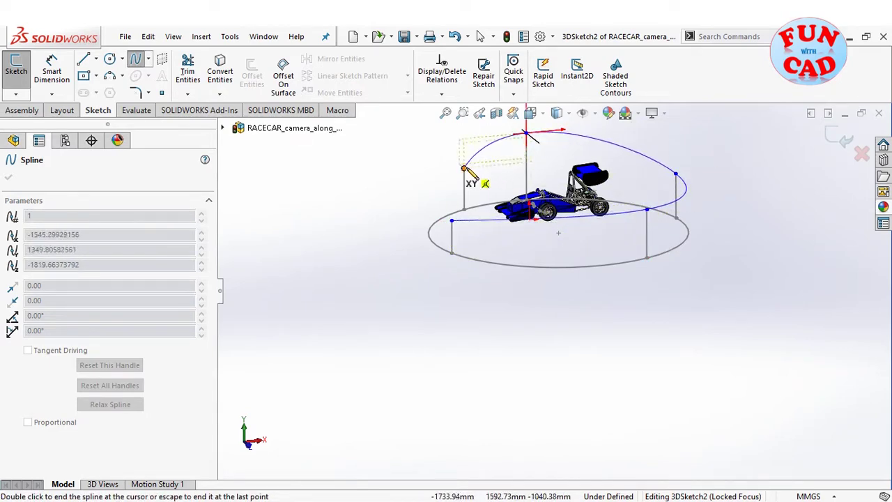
pyautogui.click(463, 168)
pyautogui.doubleClick(463, 168)
# Exit the 3D sketch containing the spline path and clear the selection
pyautogui.moveTo(506, 323); pyautogui.dragTo(611, 307, button='middle')
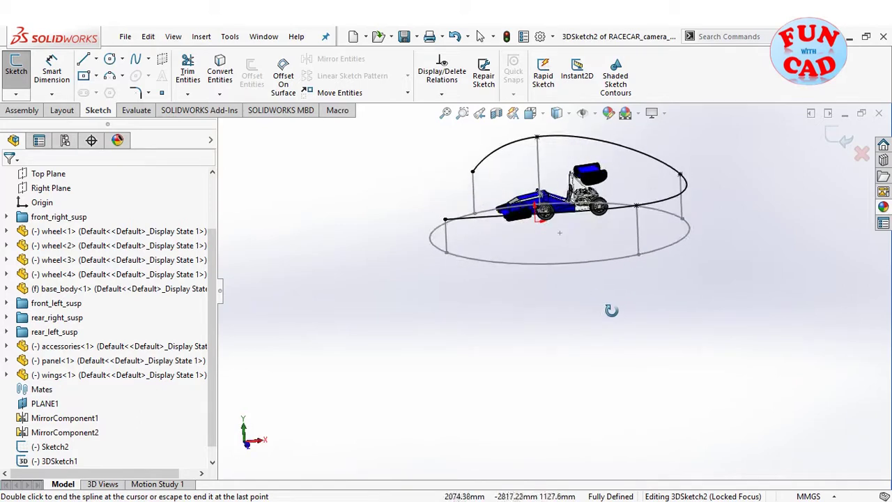
pyautogui.click(845, 140)
pyautogui.scroll(5, 583, 354)
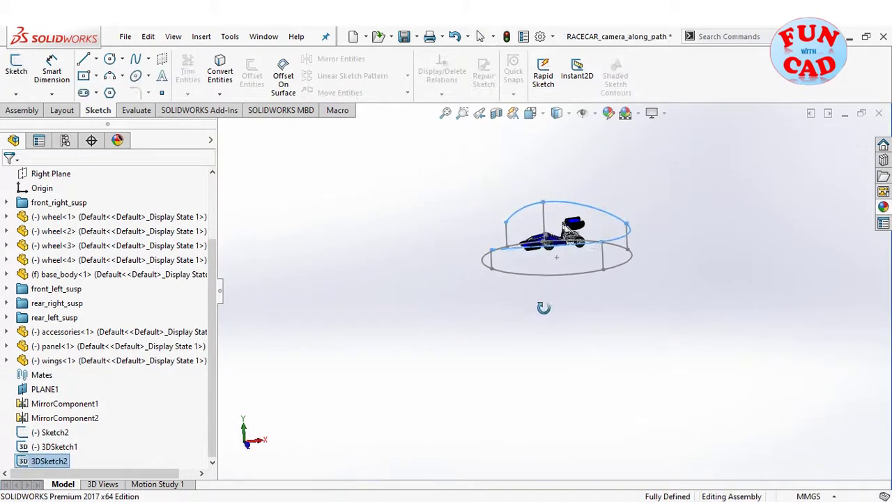
pyautogui.scroll(-4, 581, 241)
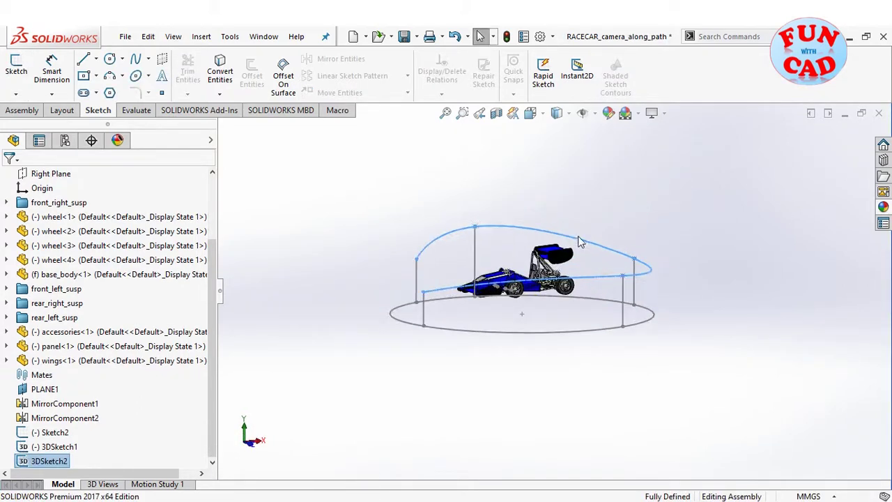
pyautogui.click(557, 404)
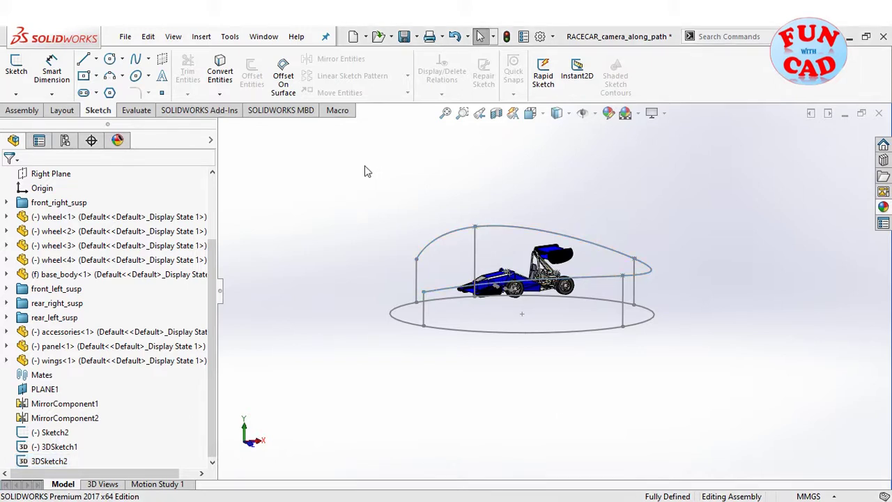
# Open Motion Study 1 and add a new camera to its lights, cameras and scene
pyautogui.click(155, 483)
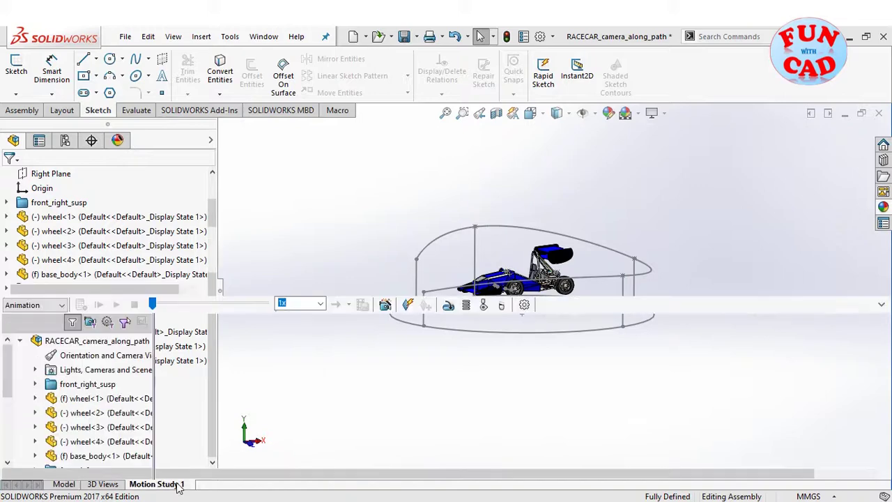
pyautogui.scroll(6, 300, 239)
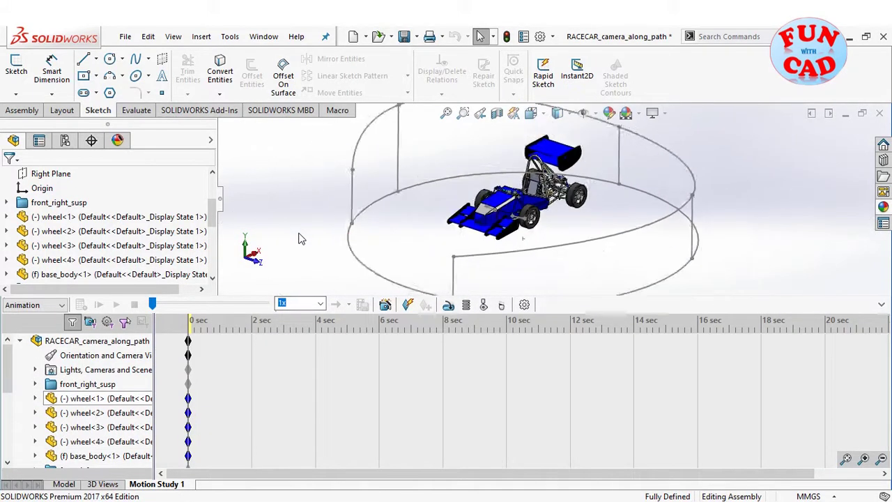
pyautogui.rightClick(80, 375)
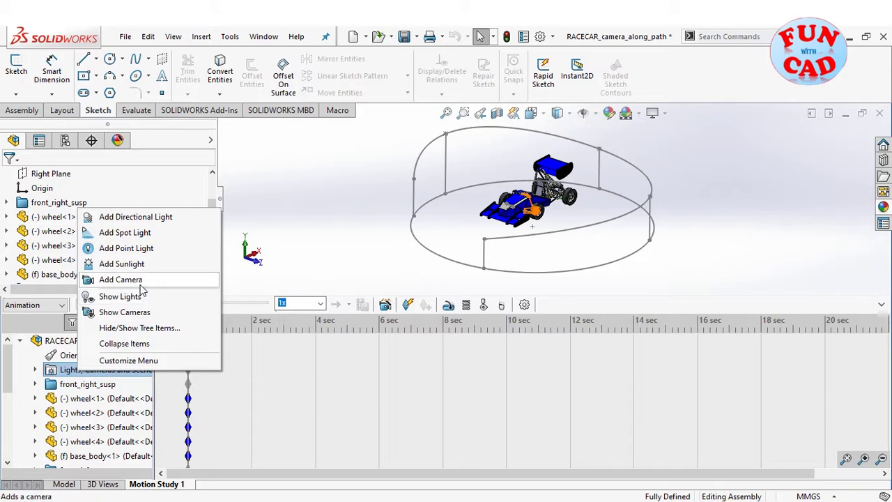
pyautogui.click(195, 280)
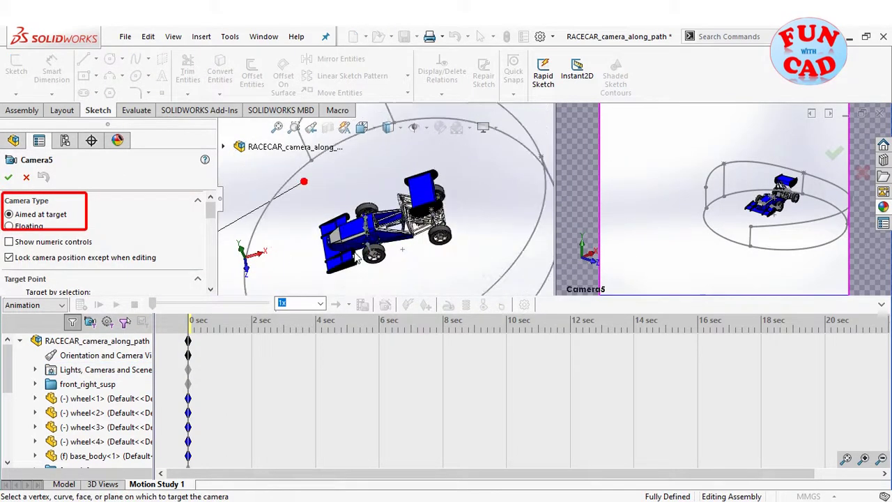
# Position the aimed-at-target camera on the spline path around the car
pyautogui.scroll(-3, 124, 245)
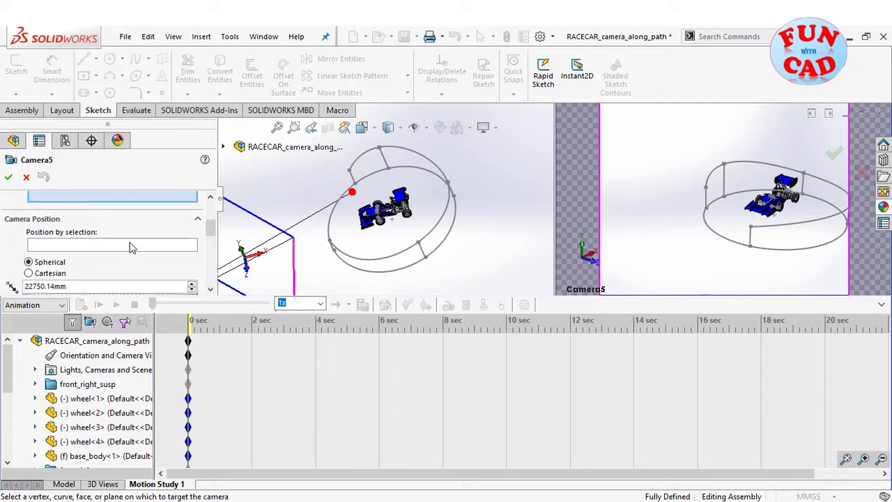
pyautogui.scroll(1, 118, 240)
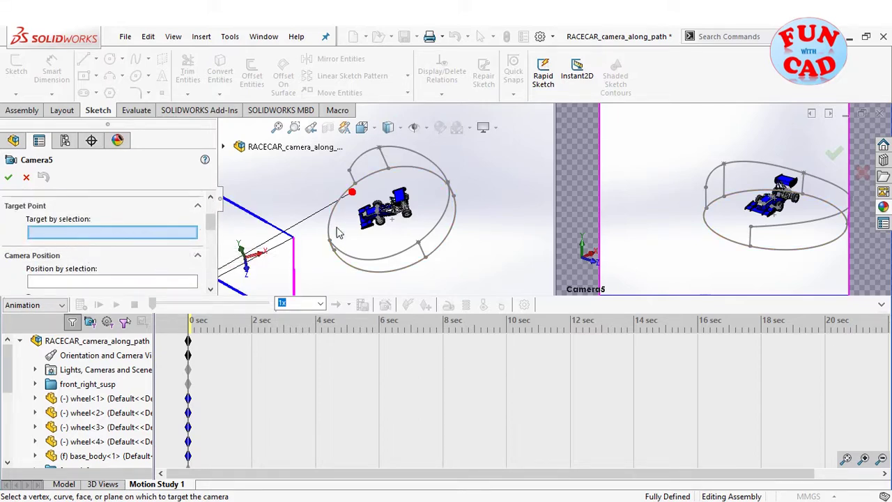
pyautogui.click(164, 280)
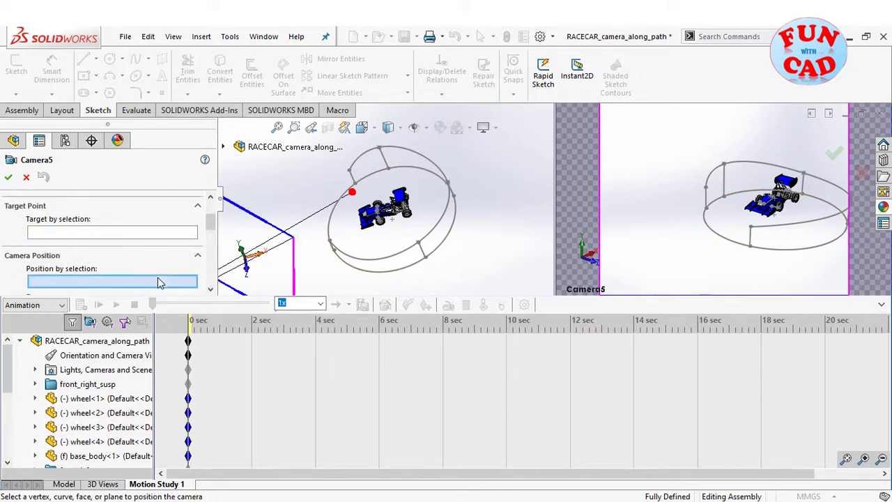
pyautogui.click(352, 259)
# Set the camera's target to the face of the car's seat
pyautogui.click(126, 233)
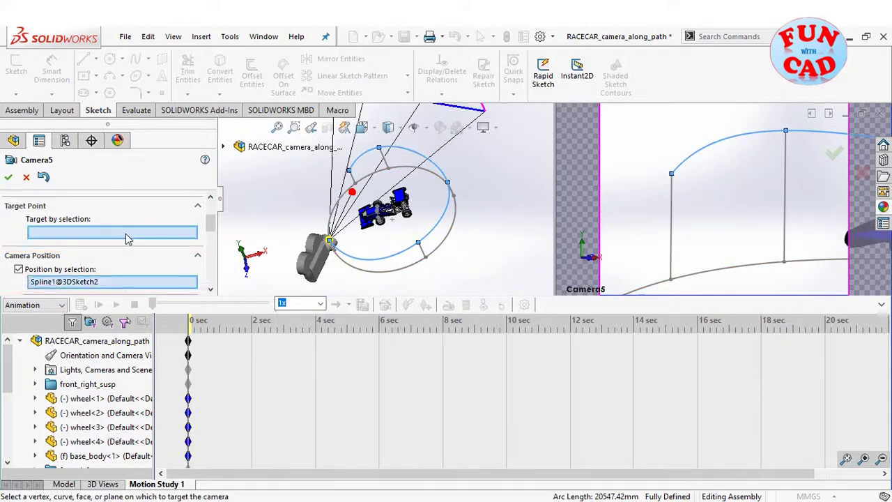
pyautogui.scroll(-5, 376, 209)
pyautogui.scroll(-6, 416, 235)
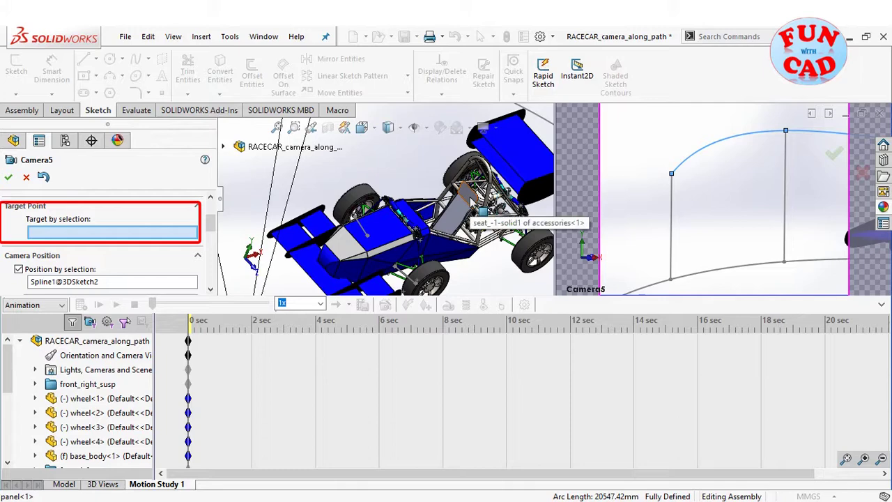
pyautogui.click(467, 210)
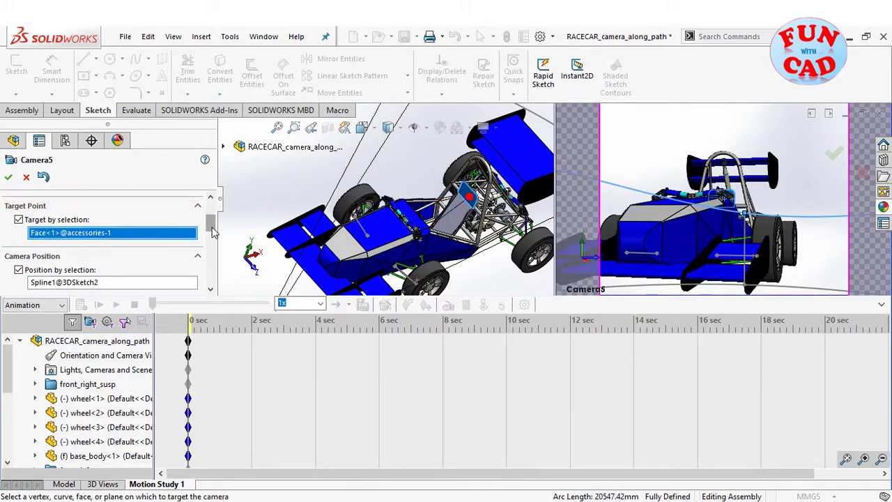
# Try a camera roll of -3.6 degrees and return the roll to its original setting
pyautogui.moveTo(212, 232); pyautogui.dragTo(212, 253)
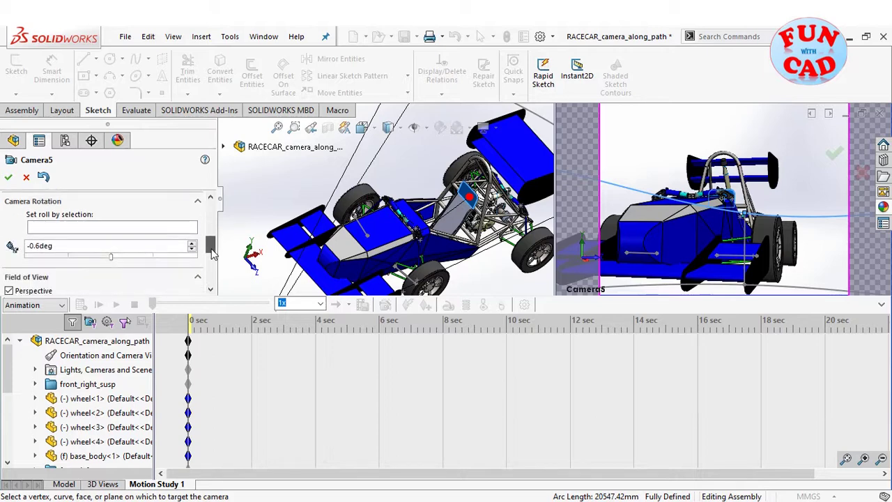
pyautogui.click(192, 249)
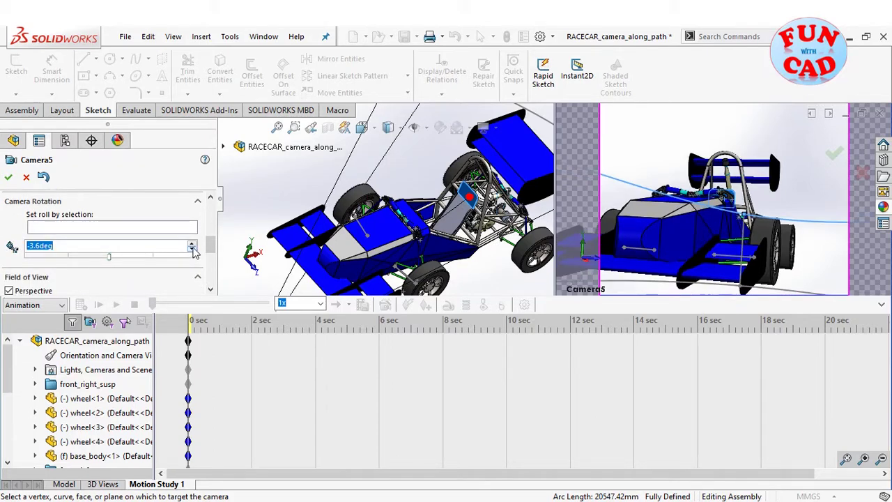
pyautogui.click(193, 245)
# Set the camera's field of view angle to 37.8 degrees, 35mm Wide Angle, and accept the camera settings
pyautogui.moveTo(212, 250); pyautogui.dragTo(213, 269)
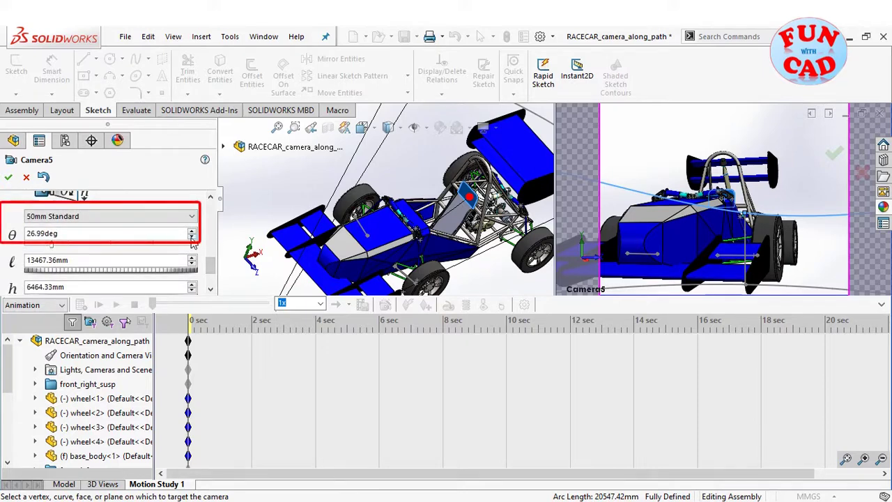
pyautogui.click(193, 238)
pyautogui.click(192, 230)
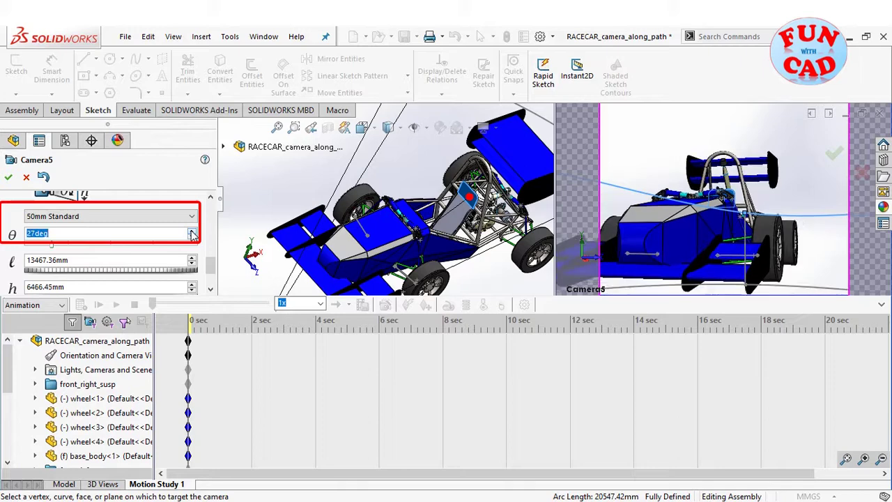
pyautogui.click(193, 232)
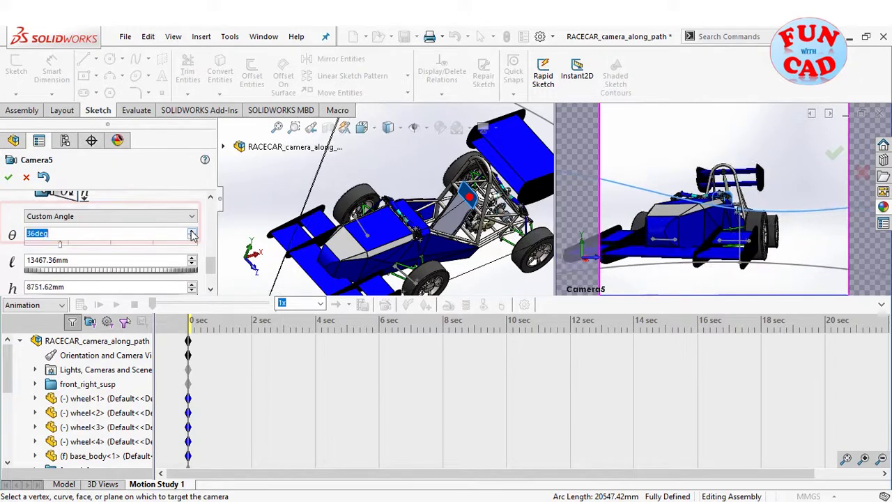
pyautogui.click(192, 232)
pyautogui.click(192, 232)
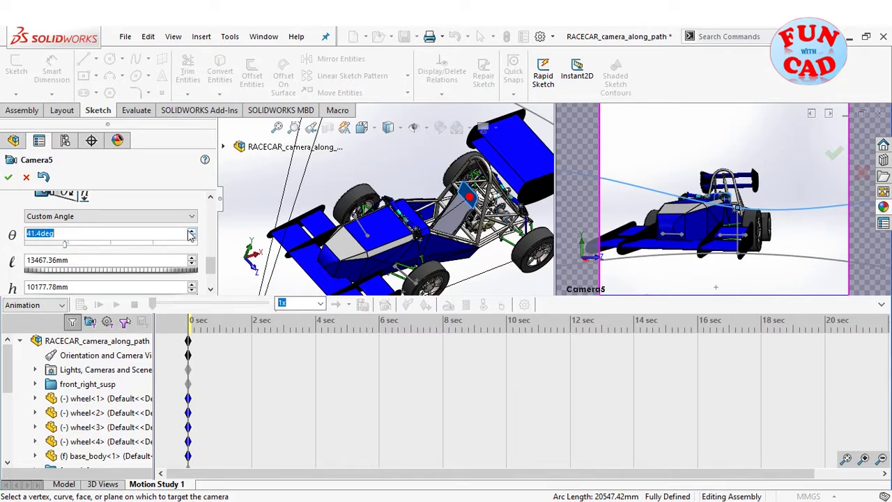
pyautogui.click(192, 238)
pyautogui.click(192, 239)
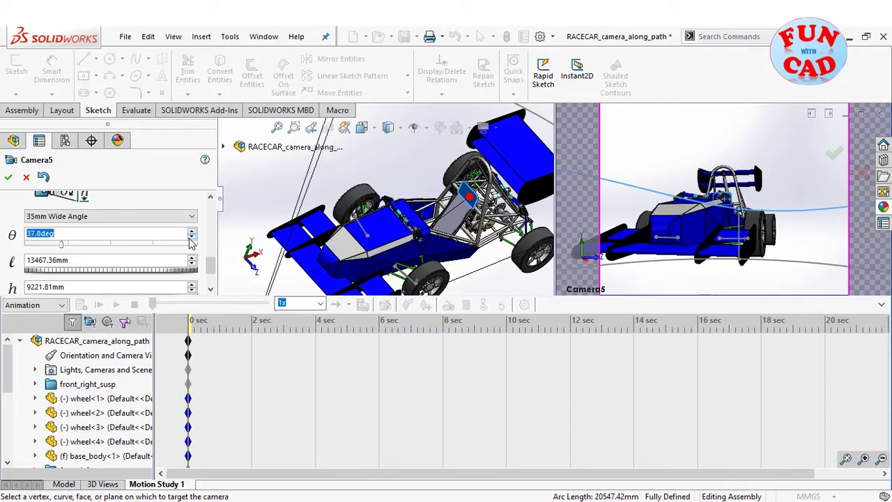
pyautogui.moveTo(211, 264); pyautogui.dragTo(209, 283)
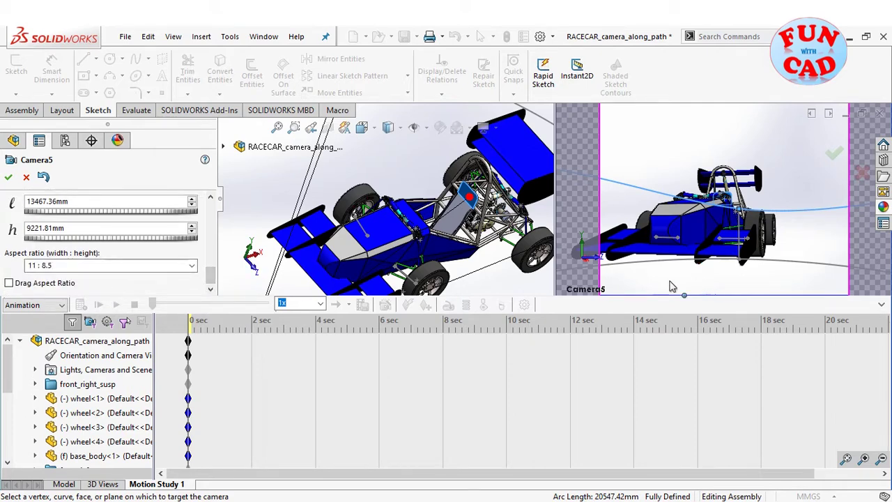
pyautogui.click(9, 177)
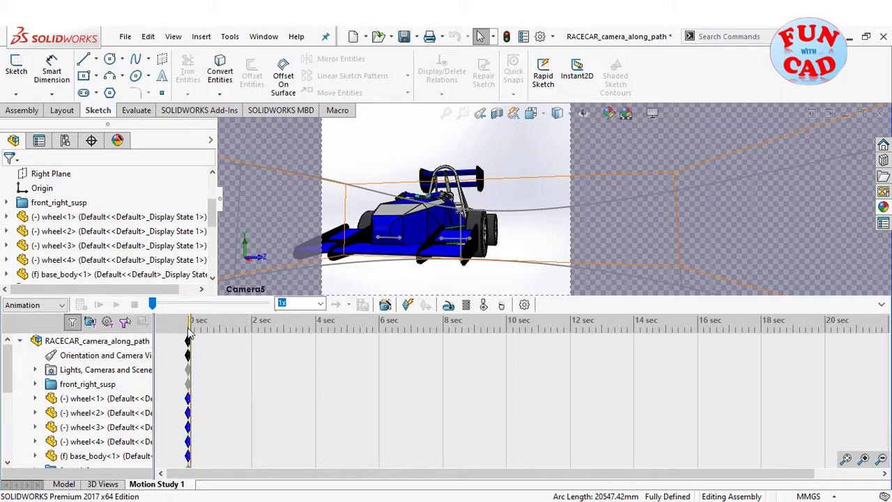
# Expand the lights and cameras in the motion study and place a key for Camera5 at 2 sec
pyautogui.moveTo(194, 328); pyautogui.dragTo(221, 328)
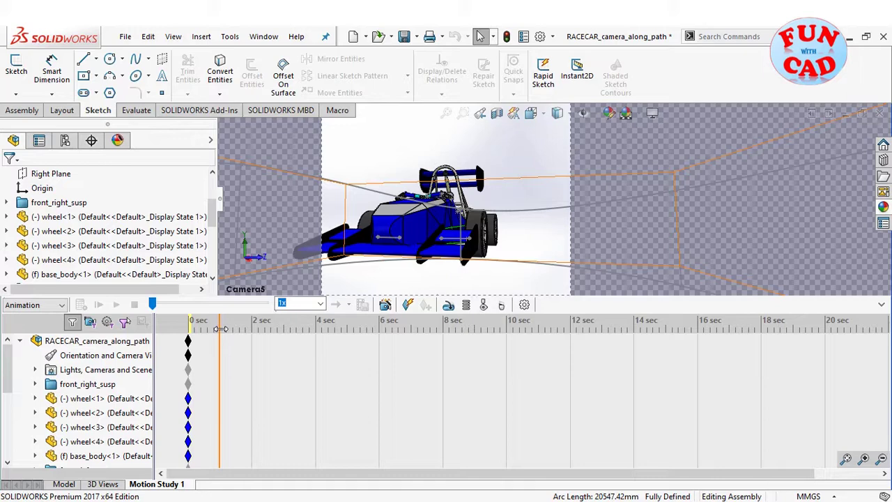
pyautogui.moveTo(229, 331); pyautogui.dragTo(252, 331)
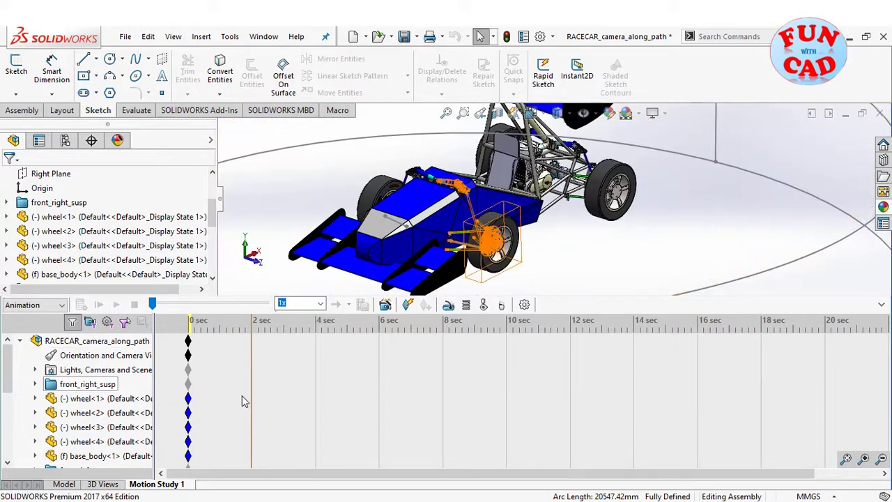
pyautogui.click(35, 370)
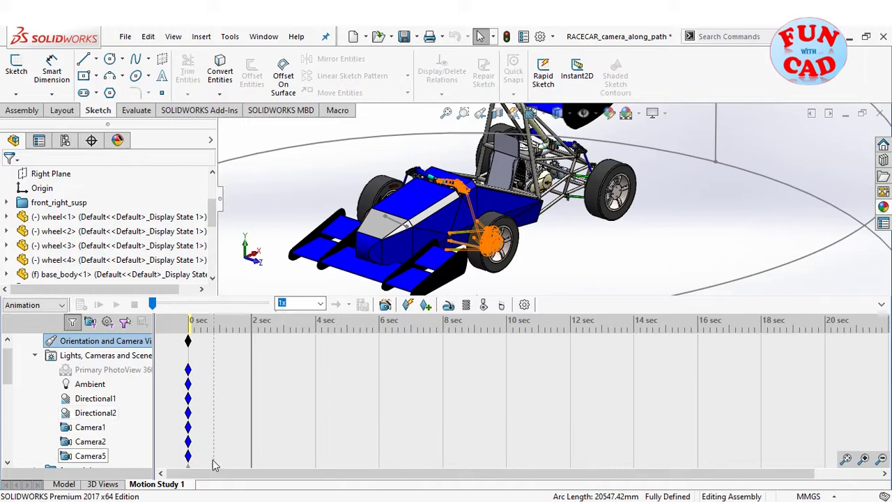
pyautogui.rightClick(251, 455)
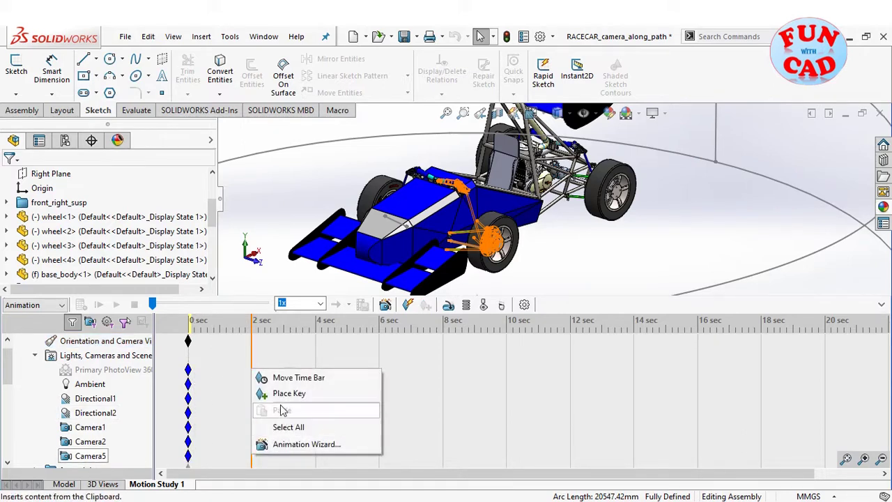
pyautogui.click(287, 394)
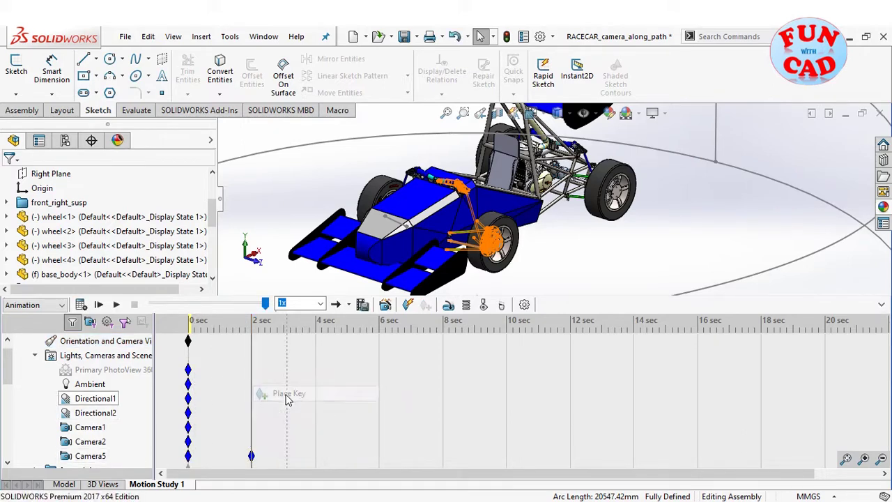
# Edit Camera5 at 2 sec, set its position along the spline path to 33 percent, and accept the camera settings
pyautogui.rightClick(98, 457)
pyautogui.click(137, 366)
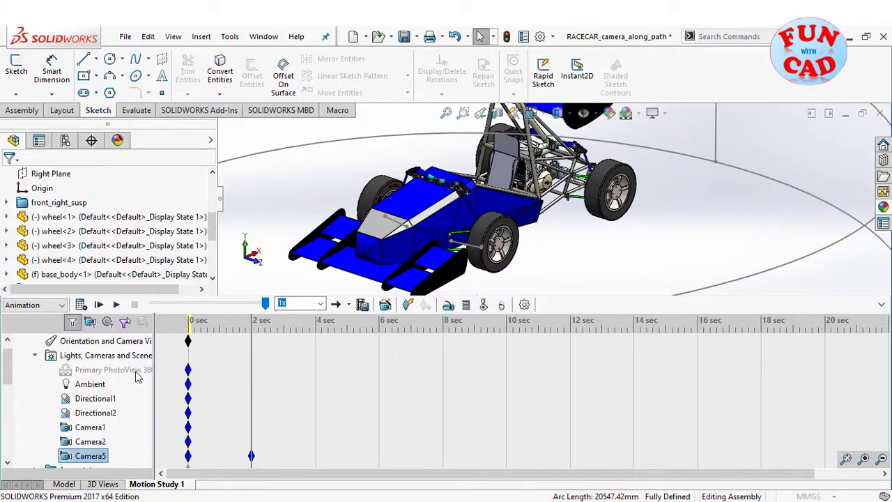
pyautogui.scroll(5, 389, 218)
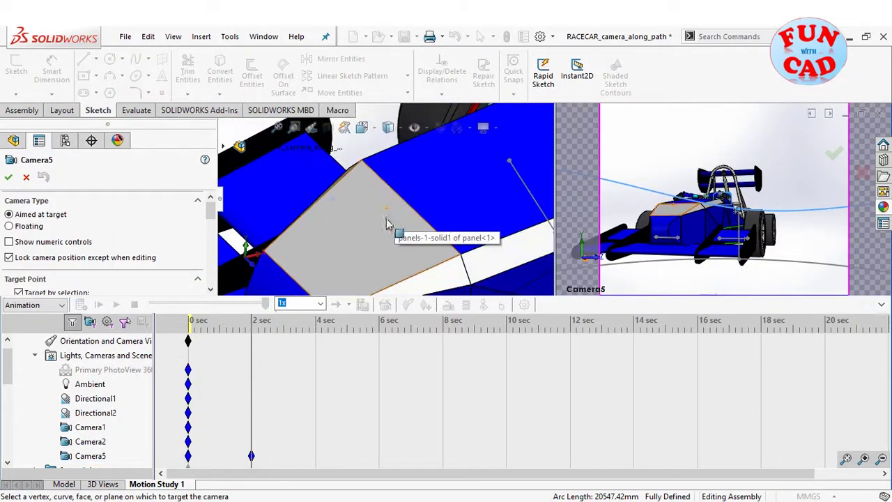
pyautogui.scroll(5, 388, 218)
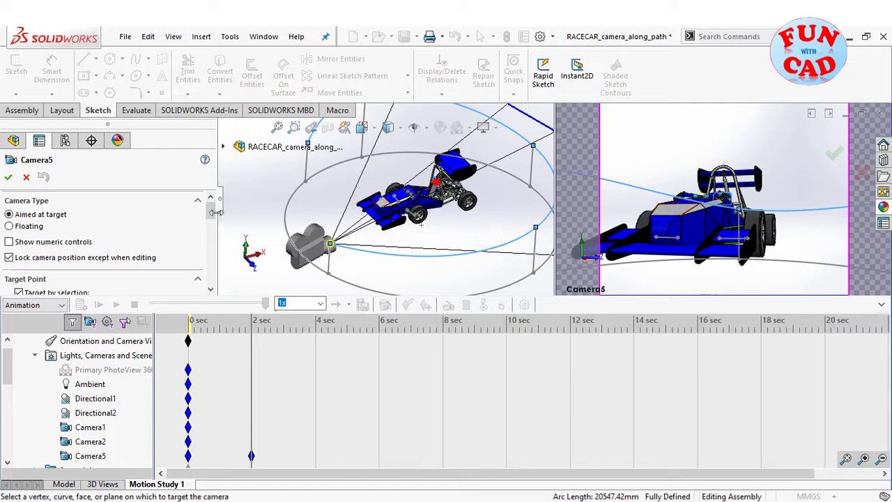
pyautogui.scroll(-1, 214, 218)
pyautogui.scroll(-3, 215, 219)
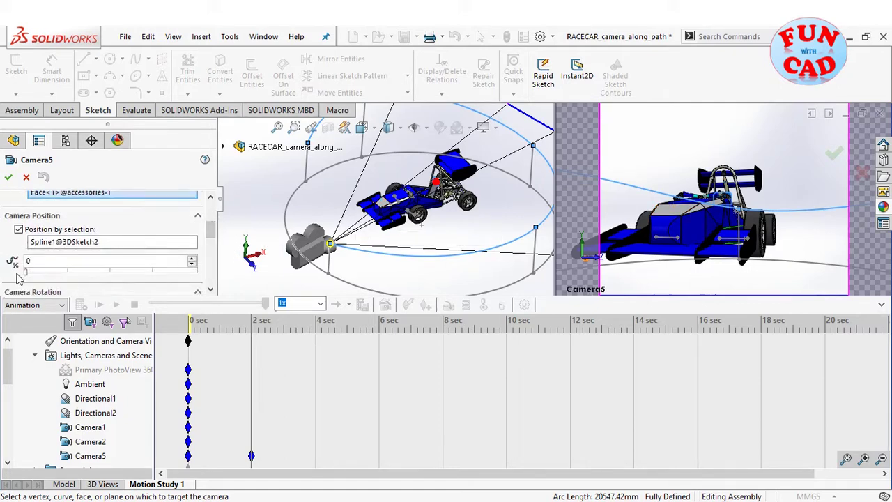
pyautogui.moveTo(27, 273); pyautogui.dragTo(56, 273)
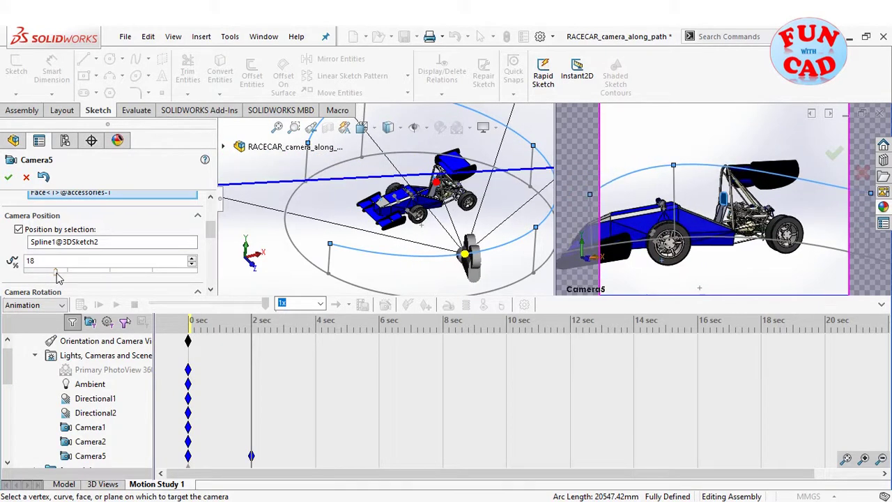
pyautogui.moveTo(58, 272); pyautogui.dragTo(72, 272)
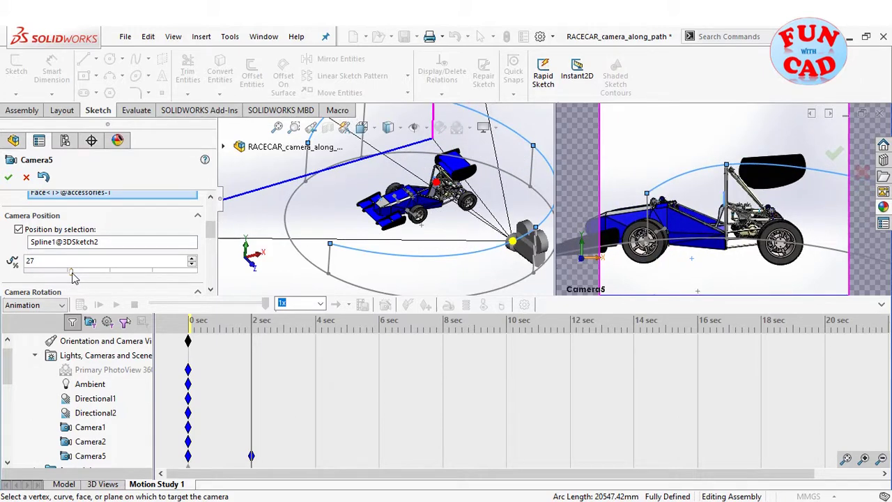
pyautogui.moveTo(77, 277); pyautogui.dragTo(84, 273)
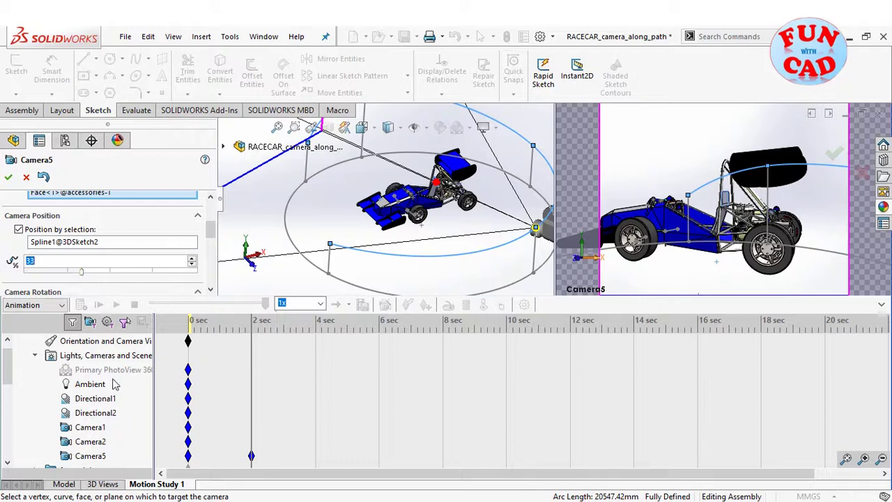
pyautogui.click(9, 176)
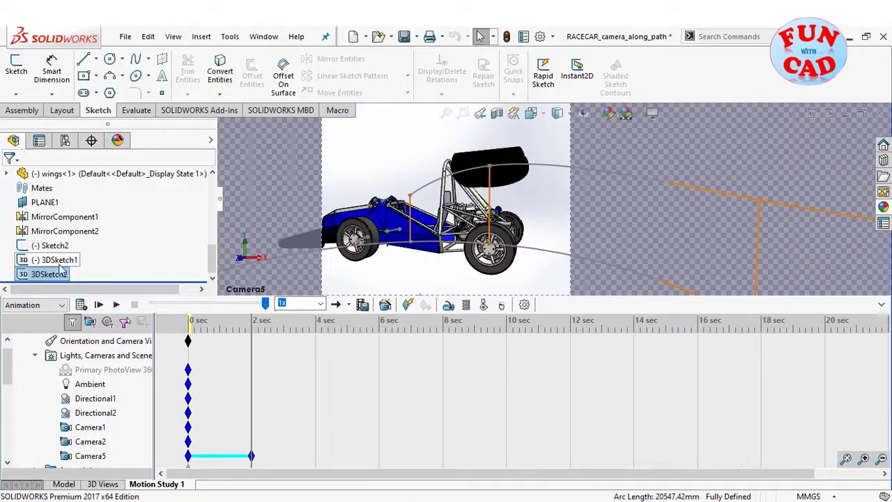
# Calculate the motion study, set the view orientation key at 0 sec to Camera5, and play the animation
pyautogui.click(82, 307)
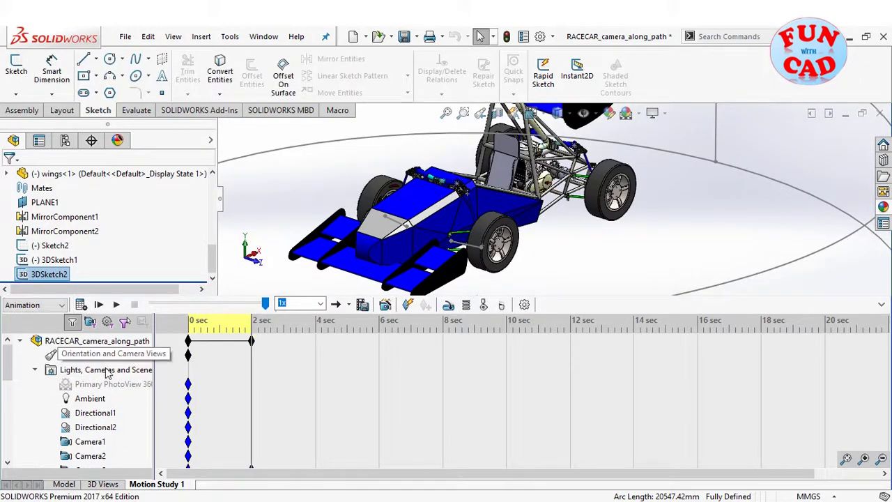
pyautogui.moveTo(252, 333); pyautogui.dragTo(180, 334)
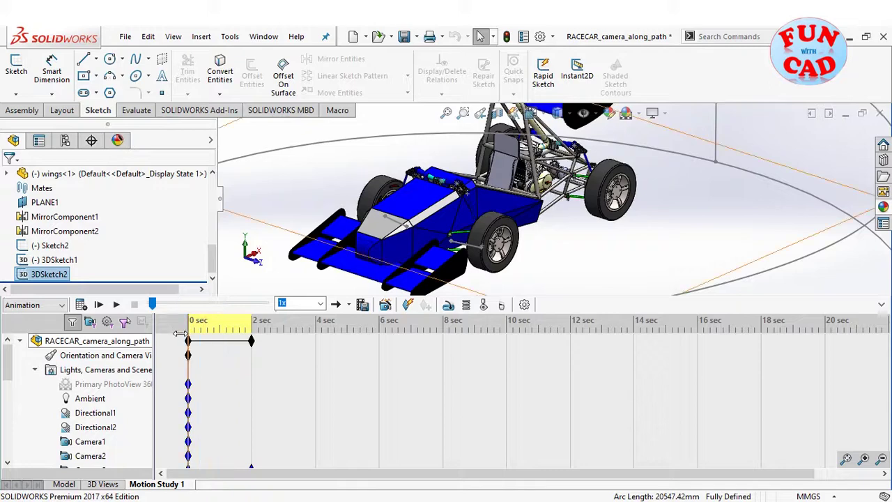
pyautogui.rightClick(187, 354)
pyautogui.moveTo(208, 382)
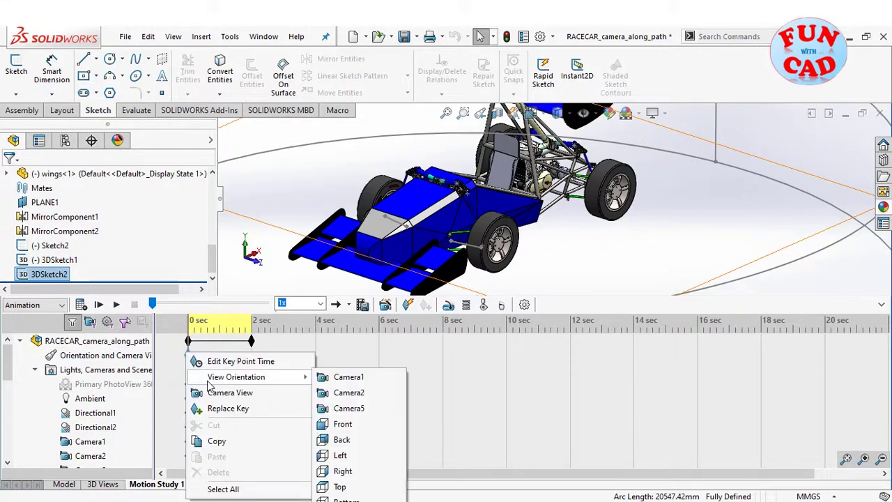
pyautogui.click(348, 408)
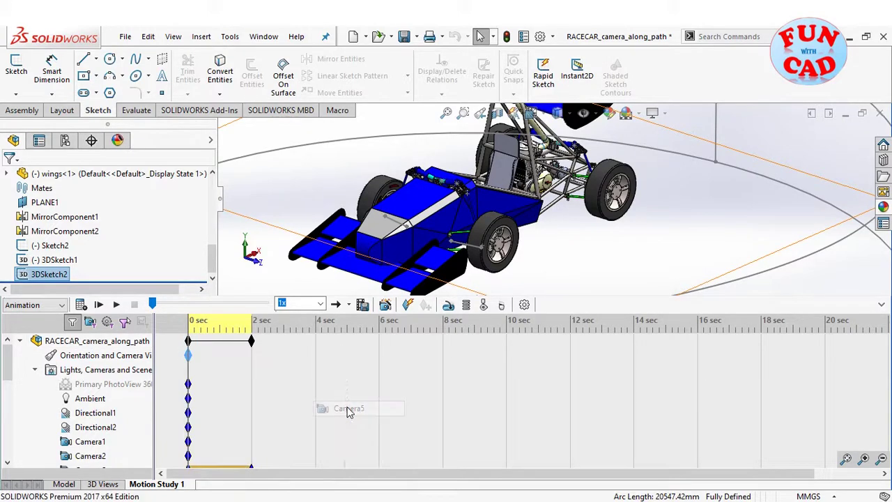
pyautogui.click(116, 304)
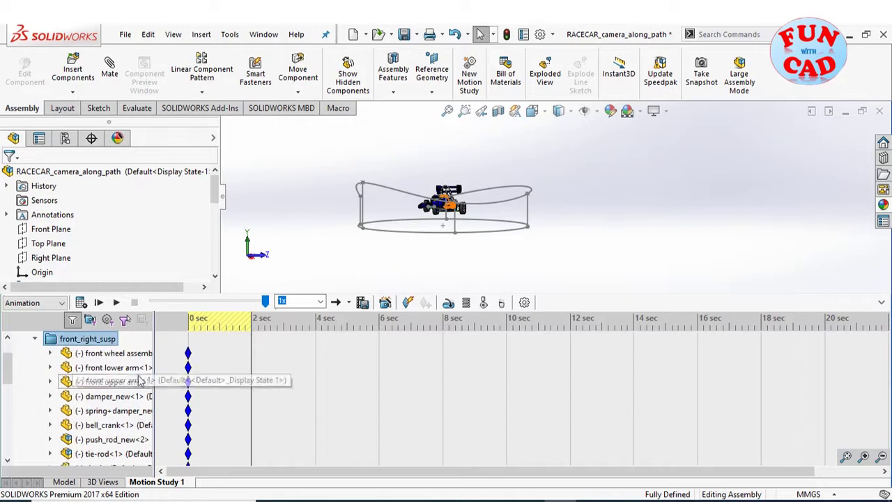
# Place keys at 2 sec for the front wheel assembly, front lower arm, front upper arm, damper_new, spring+damper_new and bell_crank
pyautogui.rightClick(250, 352)
pyautogui.click(283, 371)
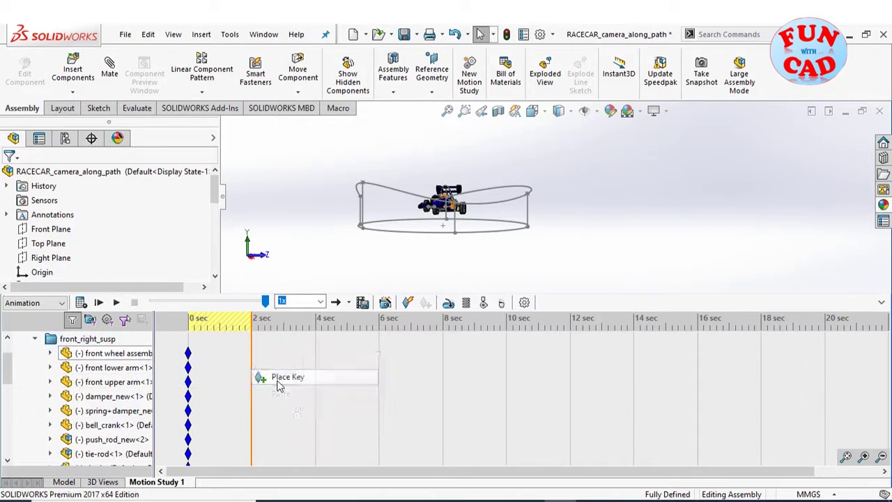
pyautogui.rightClick(255, 369)
pyautogui.click(282, 391)
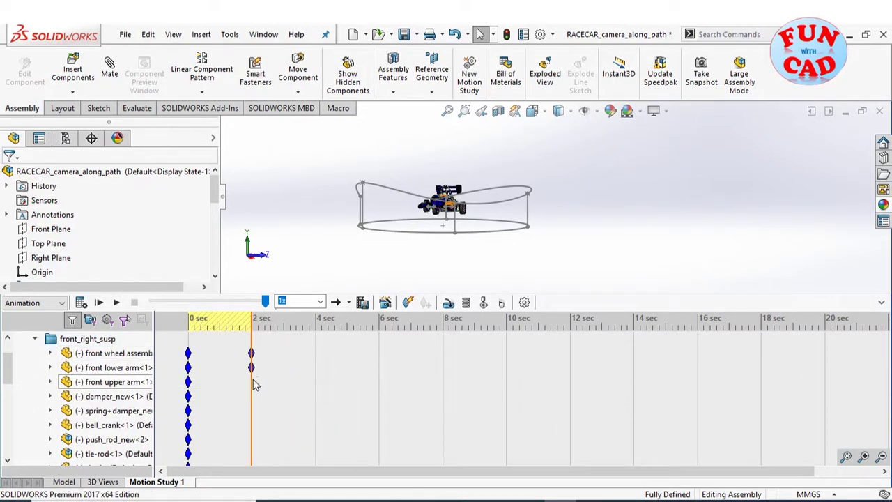
pyautogui.rightClick(252, 381)
pyautogui.click(268, 403)
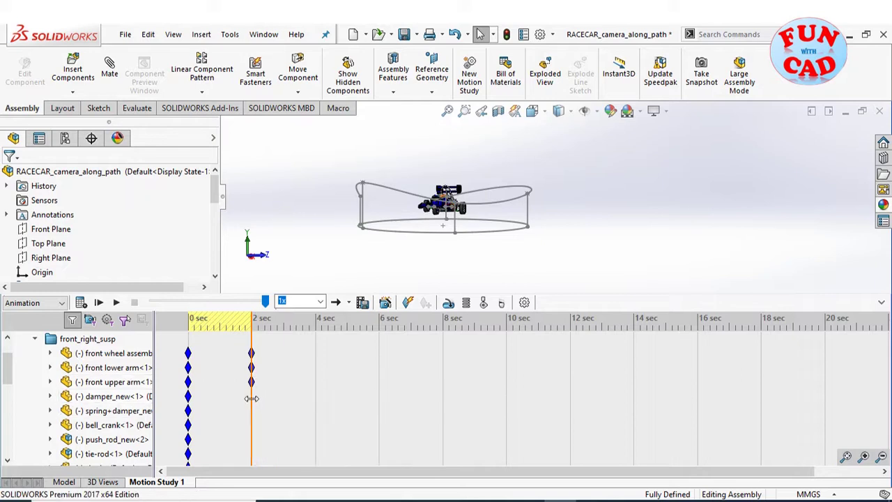
pyautogui.rightClick(252, 398)
pyautogui.click(268, 421)
pyautogui.rightClick(251, 411)
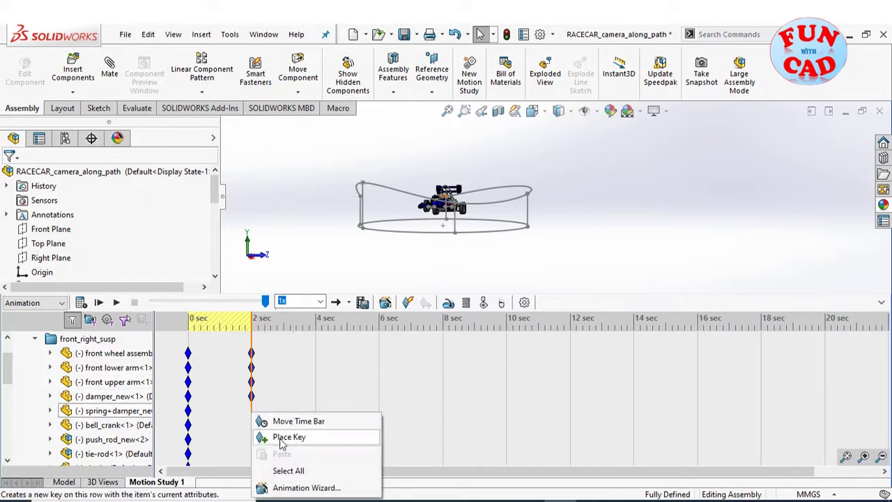
pyautogui.click(279, 434)
pyautogui.rightClick(251, 423)
pyautogui.click(299, 363)
# Place keys at 2 sec for push_rod_new, tie-rod, sb, disc, hub and wheel<1>
pyautogui.scroll(-2, 247, 387)
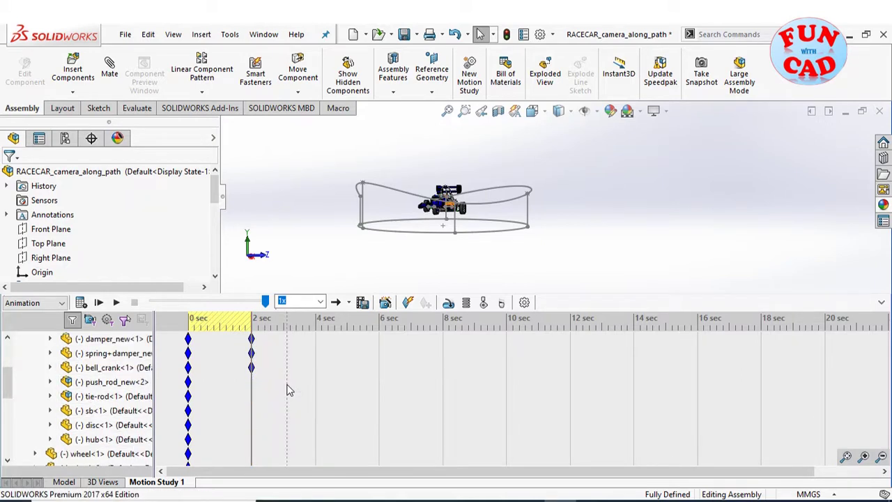
pyautogui.rightClick(254, 383)
pyautogui.click(284, 405)
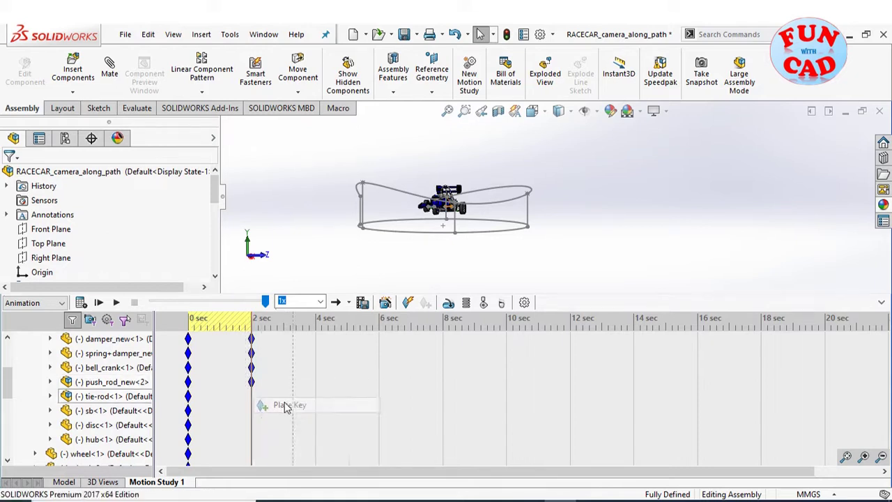
pyautogui.rightClick(253, 395)
pyautogui.click(286, 416)
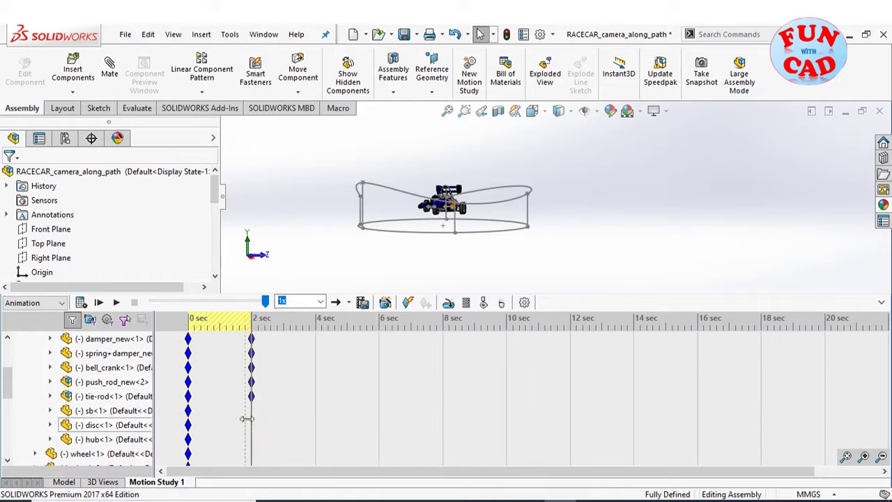
pyautogui.rightClick(250, 409)
pyautogui.click(276, 433)
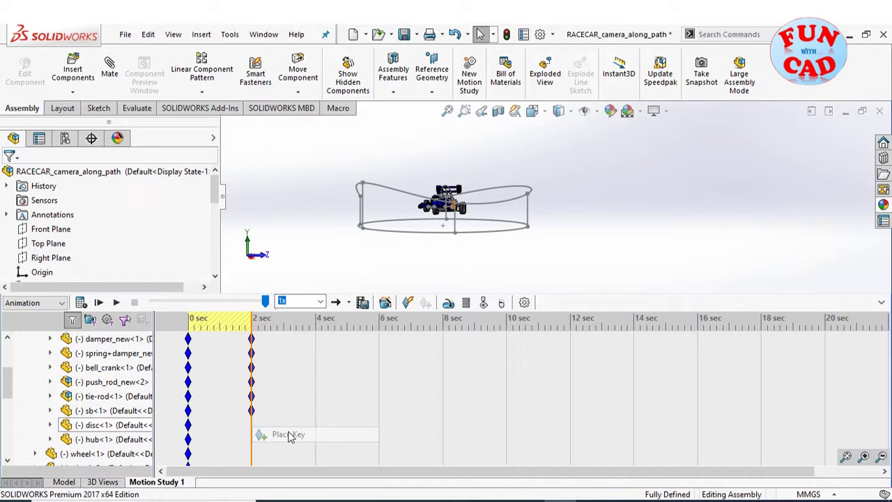
pyautogui.rightClick(253, 424)
pyautogui.click(307, 361)
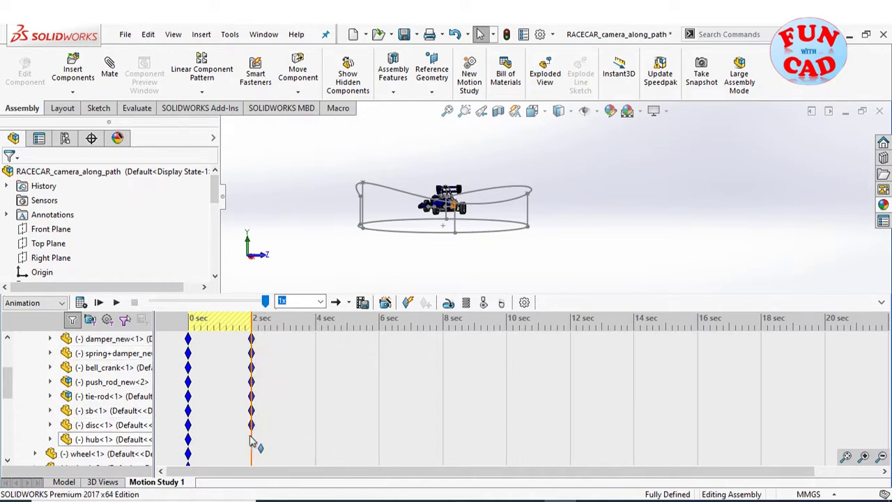
pyautogui.rightClick(254, 439)
pyautogui.click(256, 375)
pyautogui.scroll(-2, 271, 416)
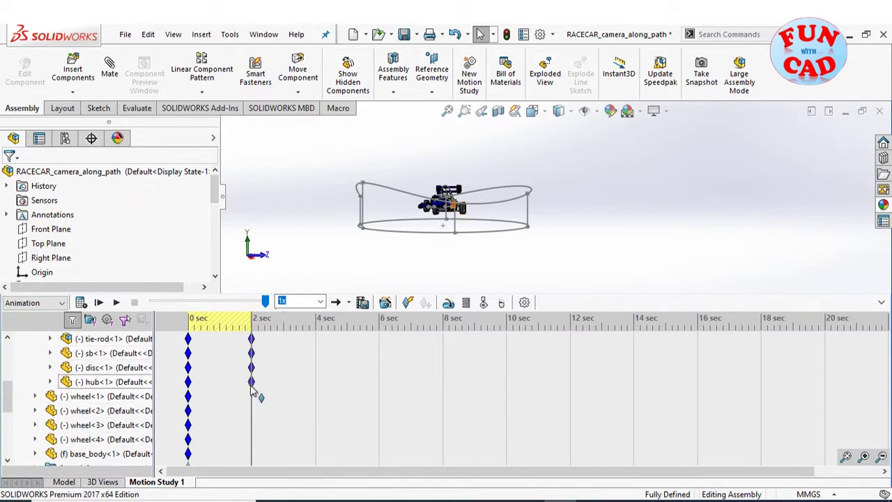
pyautogui.rightClick(252, 396)
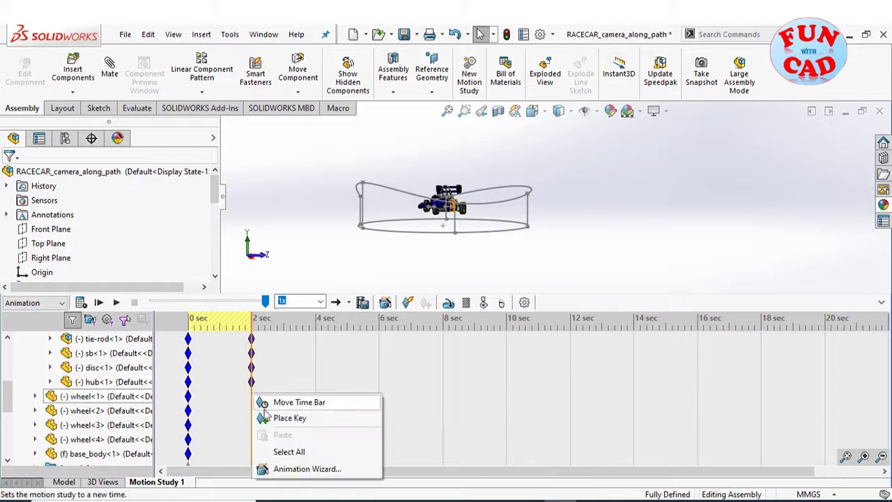
pyautogui.click(269, 418)
# Move the motion study's time bar to 3 sec and turn on Autokey
pyautogui.scroll(5, 272, 414)
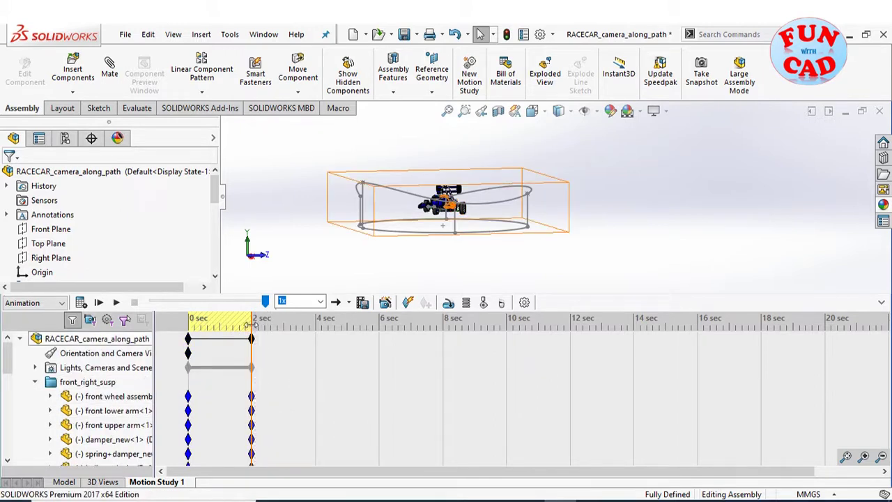
pyautogui.moveTo(253, 325); pyautogui.dragTo(262, 325)
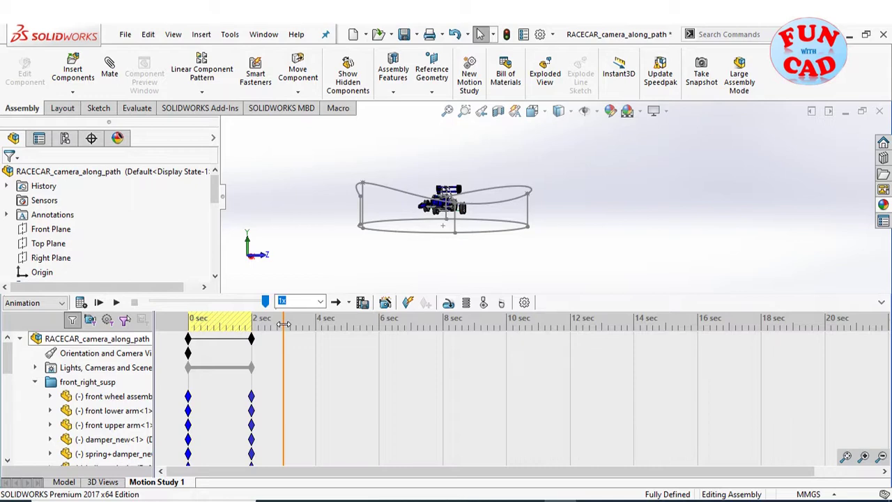
pyautogui.scroll(-10, 479, 198)
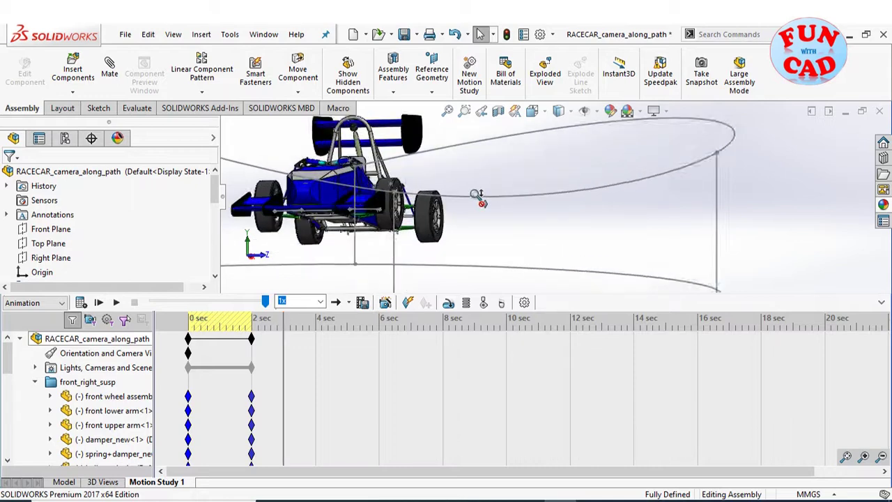
pyautogui.moveTo(361, 249); pyautogui.dragTo(370, 265, button='middle')
pyautogui.scroll(-5, 363, 177)
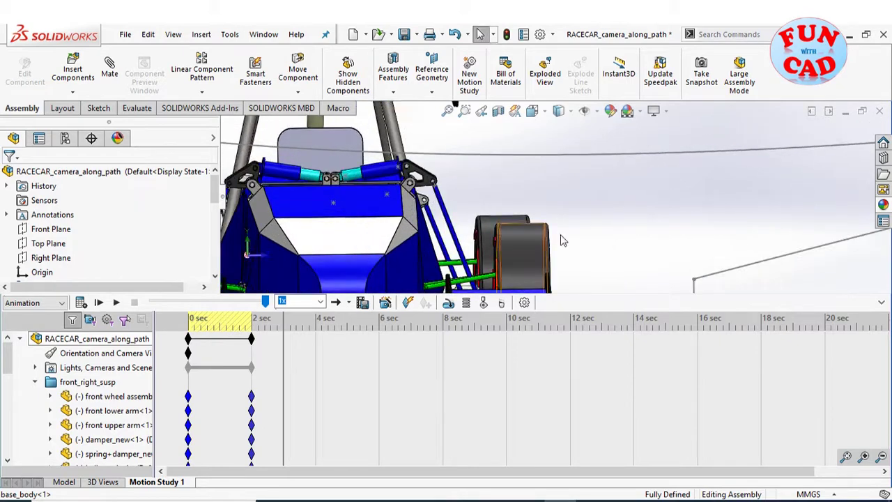
pyautogui.click(408, 304)
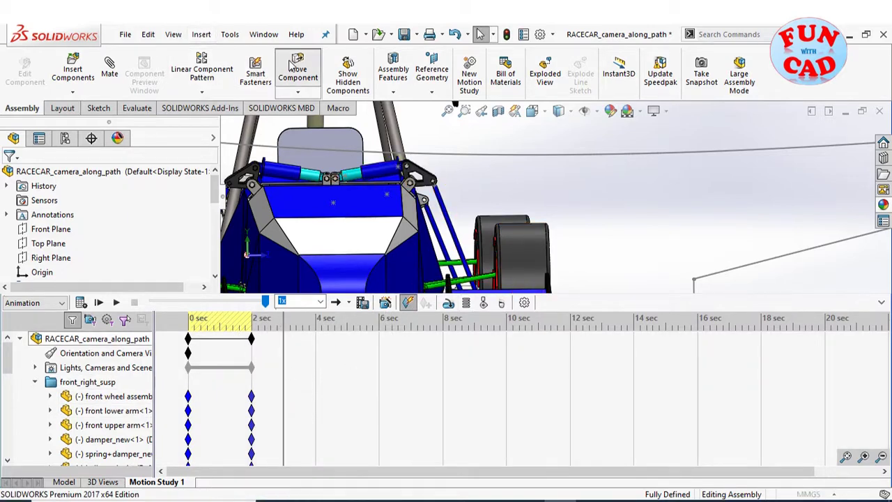
# Move the front wheel wheel<1> by Delta XYZ with a Z offset of 300 mm using Move Component
pyautogui.click(293, 65)
pyautogui.click(120, 234)
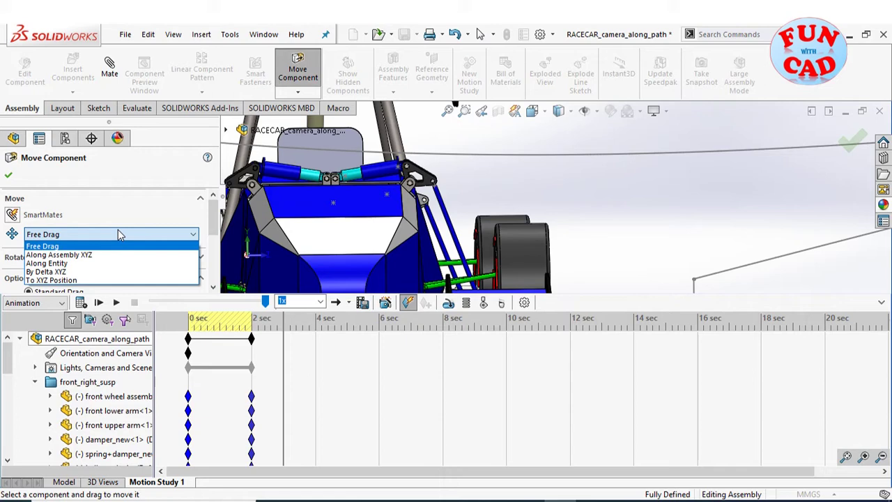
pyautogui.click(80, 271)
pyautogui.scroll(-1, 197, 209)
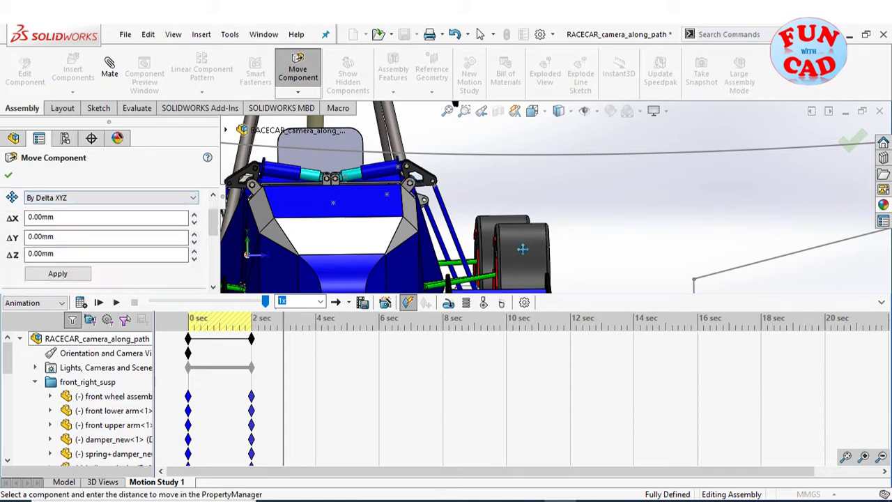
pyautogui.click(522, 249)
pyautogui.moveTo(65, 256); pyautogui.dragTo(31, 256)
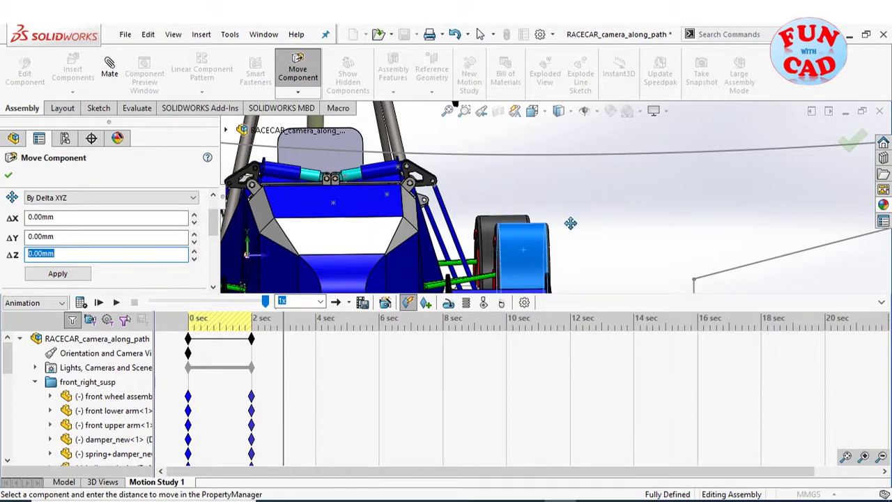
pyautogui.click(58, 274)
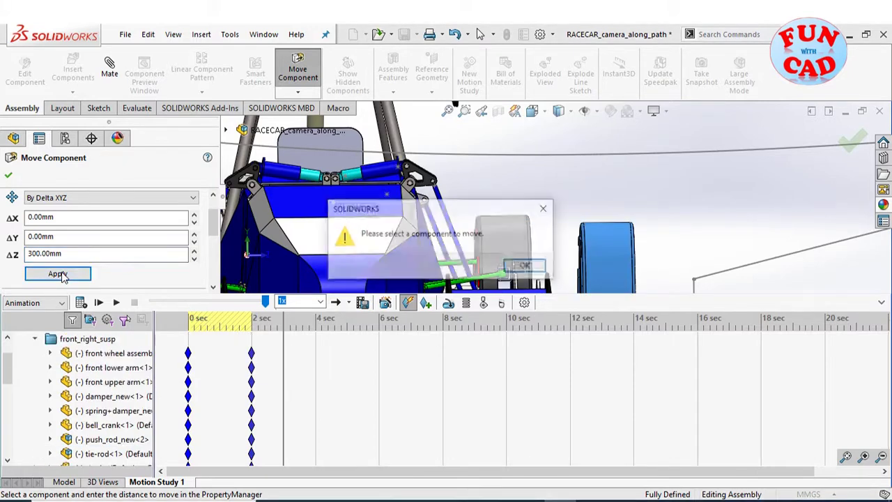
pyautogui.click(526, 267)
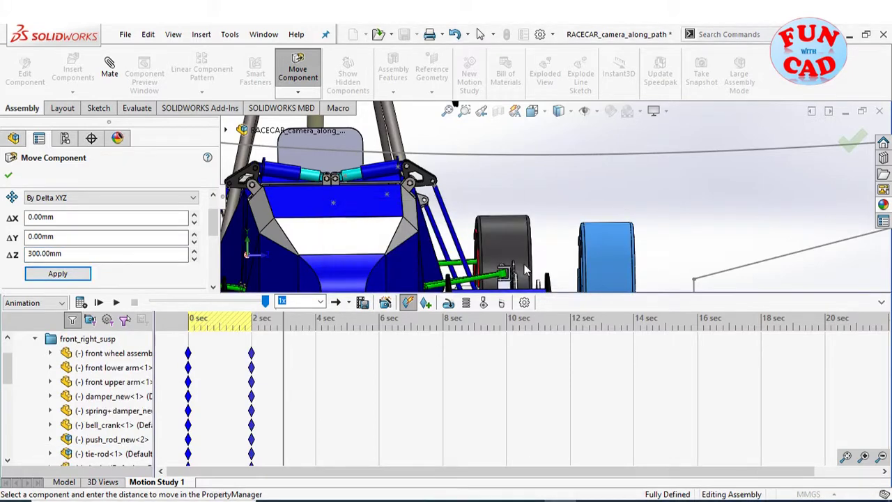
pyautogui.scroll(-2, 302, 383)
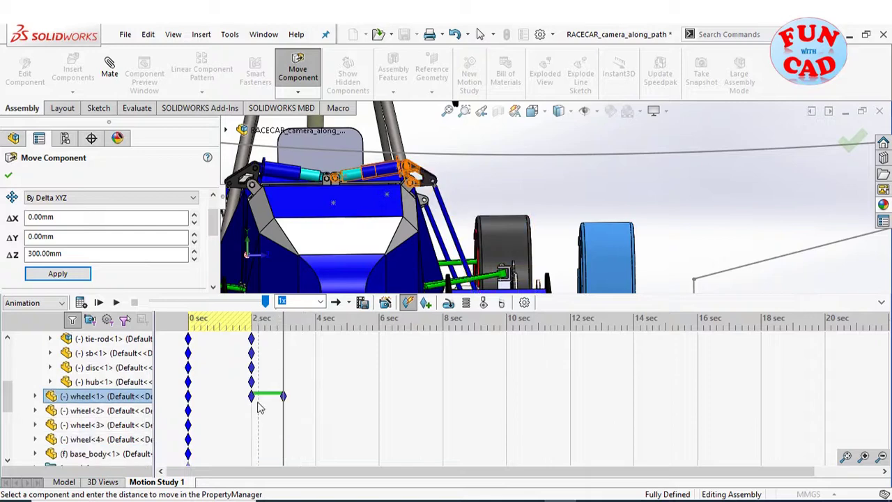
# Finish the wheel<1> move and recalculate the motion study
pyautogui.click(58, 274)
pyautogui.click(856, 140)
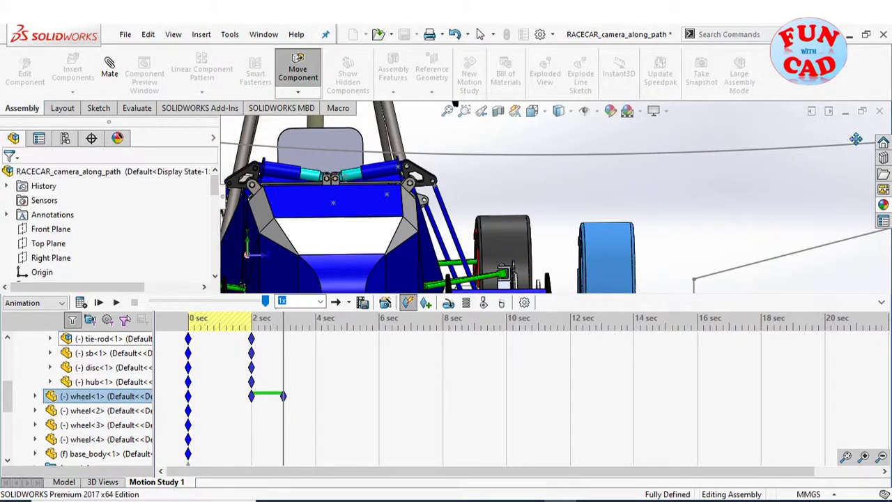
pyautogui.click(83, 303)
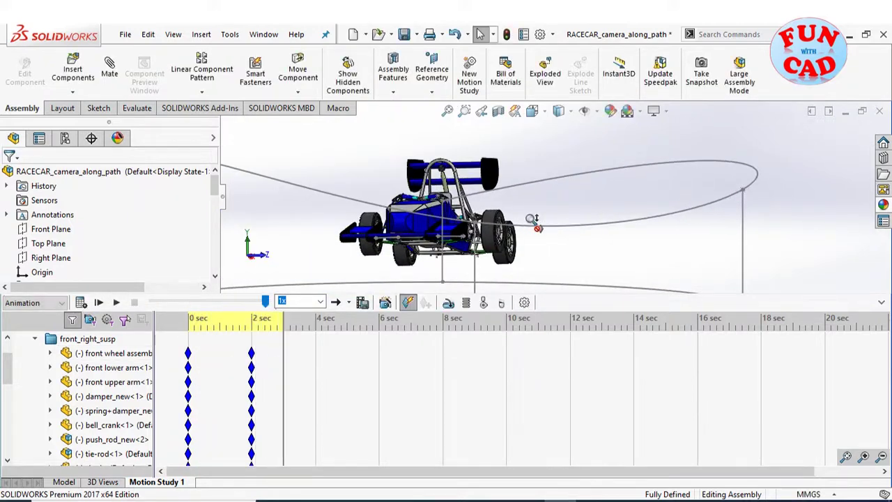
# Scrub the animation back to 0 sec and forward to 3 sec to check how the front right wheel separates
pyautogui.moveTo(268, 303); pyautogui.dragTo(239, 303)
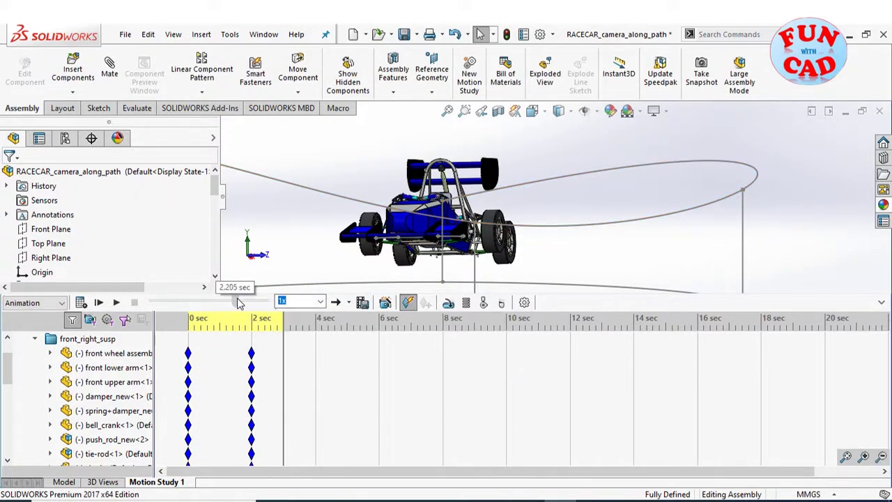
pyautogui.scroll(-7, 465, 206)
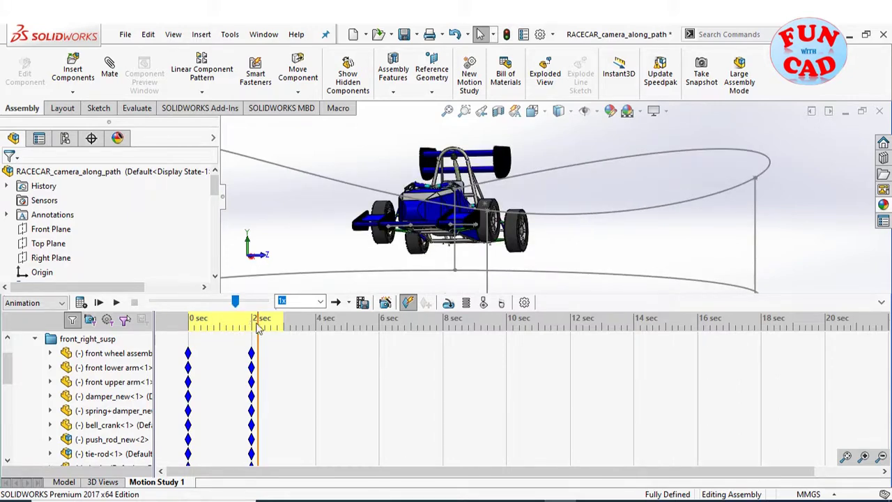
pyautogui.moveTo(259, 319); pyautogui.dragTo(189, 319)
pyautogui.scroll(3, 207, 366)
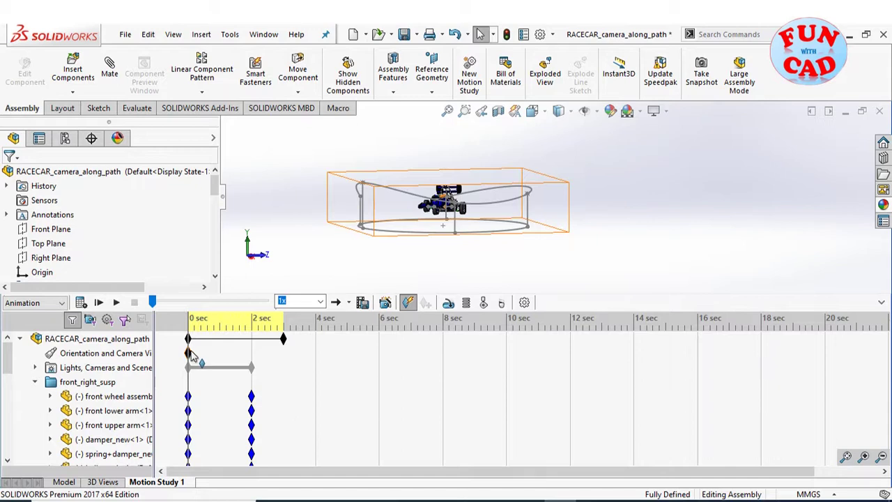
pyautogui.scroll(-6, 476, 232)
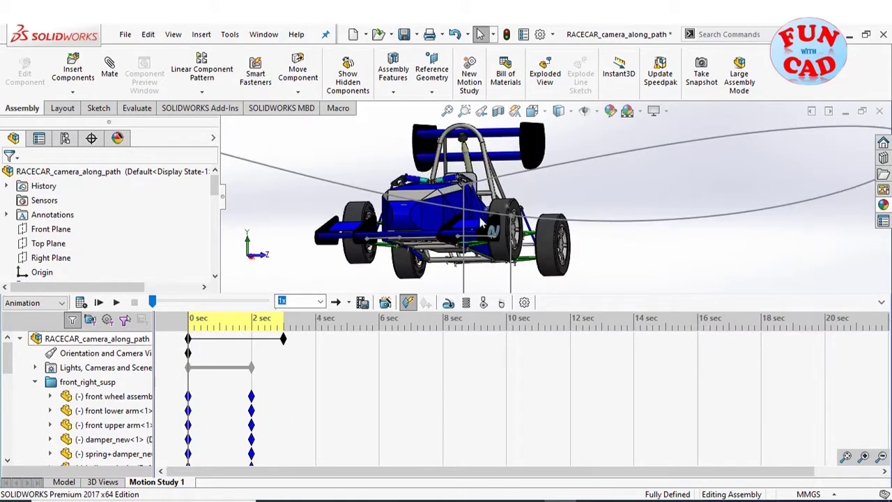
pyautogui.moveTo(481, 222); pyautogui.dragTo(527, 238, button='middle')
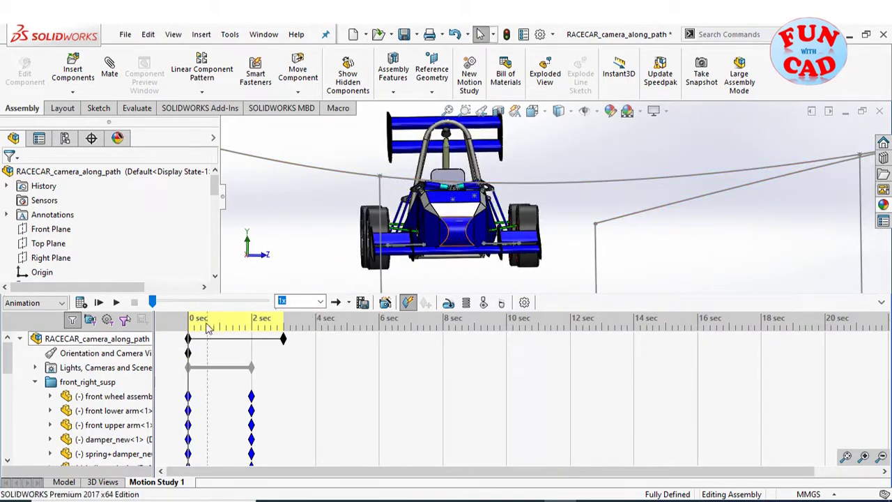
pyautogui.moveTo(192, 323); pyautogui.dragTo(283, 326)
pyautogui.scroll(-5, 488, 201)
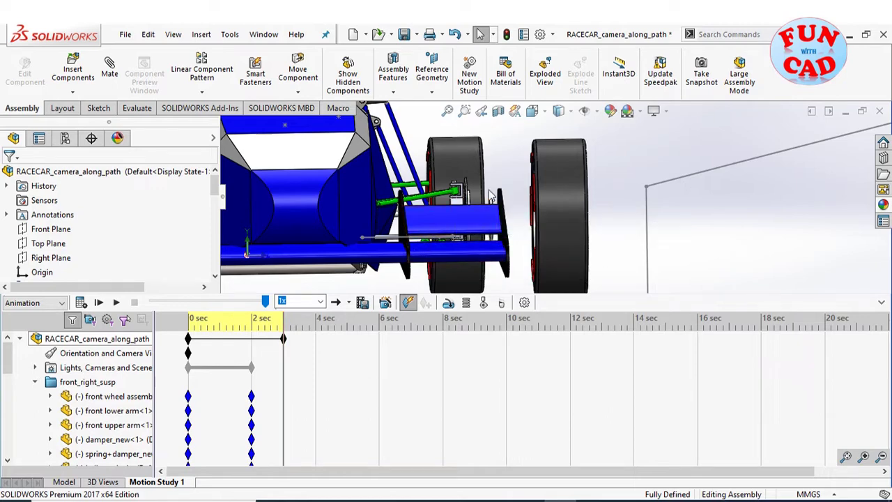
pyautogui.moveTo(454, 223); pyautogui.dragTo(258, 267, button='middle')
# Move the front right hub by Delta XYZ with a Z offset of 200 mm using Move Component
pyautogui.hotkey('ctrl', '5')
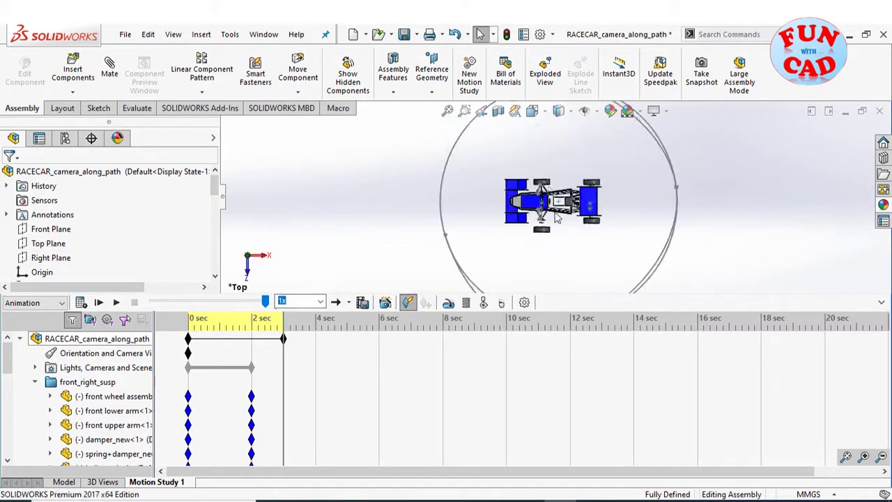
pyautogui.scroll(-5, 543, 162)
pyautogui.scroll(-2, 544, 162)
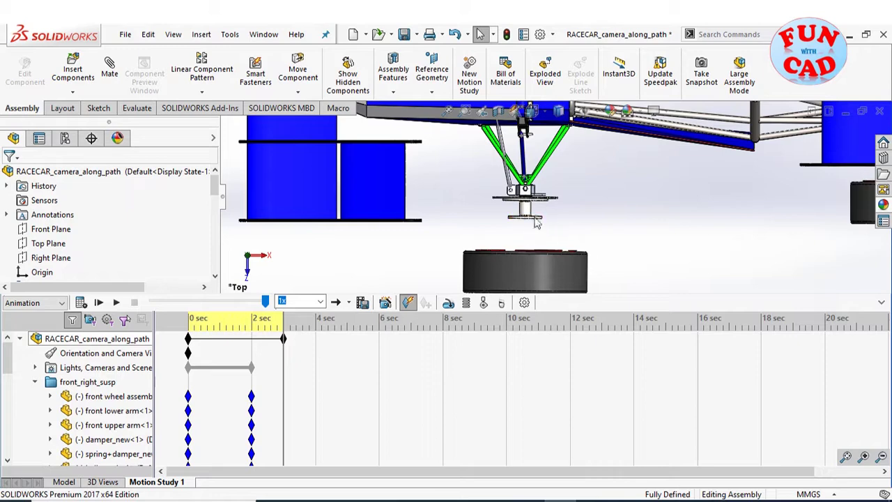
pyautogui.click(297, 70)
pyautogui.click(112, 234)
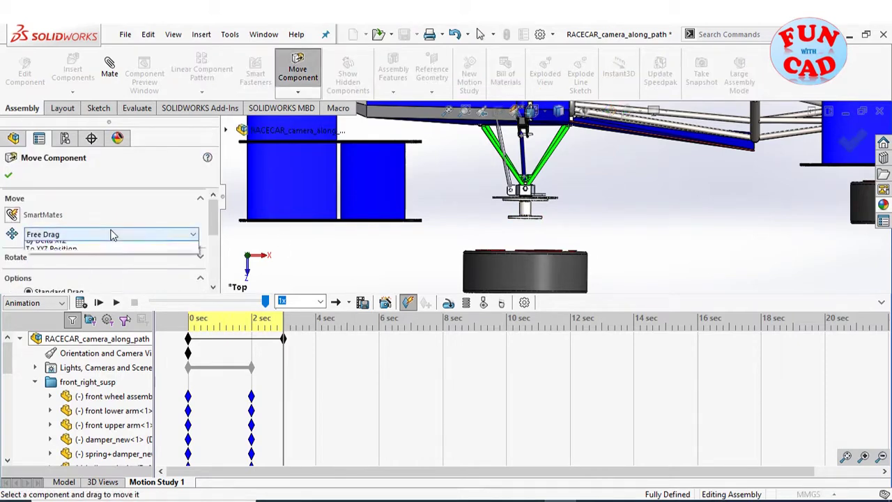
pyautogui.click(77, 274)
pyautogui.scroll(-1, 207, 257)
pyautogui.click(523, 208)
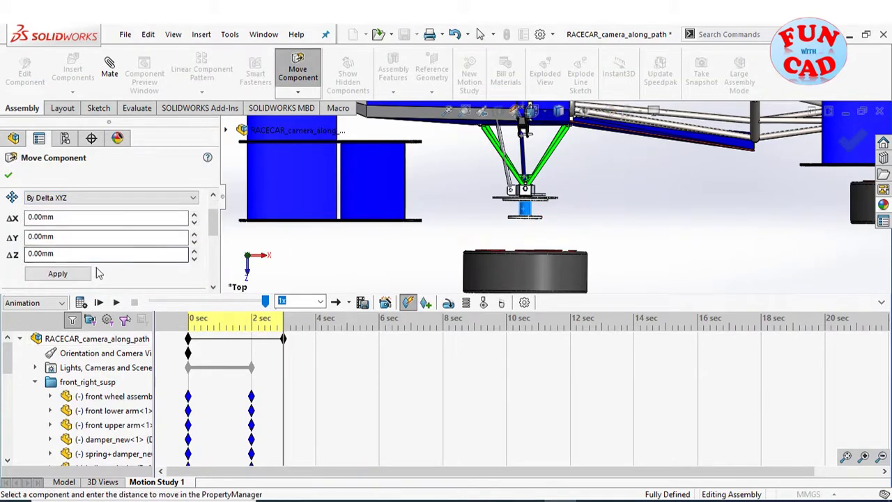
pyautogui.doubleClick(42, 253)
pyautogui.write('200')
pyautogui.click(53, 272)
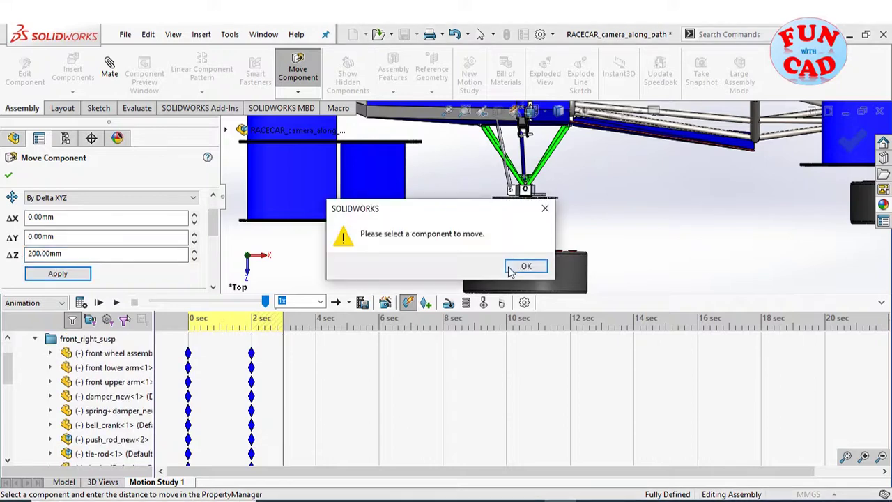
pyautogui.click(523, 265)
# Move the front right brake disc by Delta XYZ with a Z offset of 100 mm
pyautogui.scroll(-2, 529, 203)
pyautogui.scroll(-1, 528, 202)
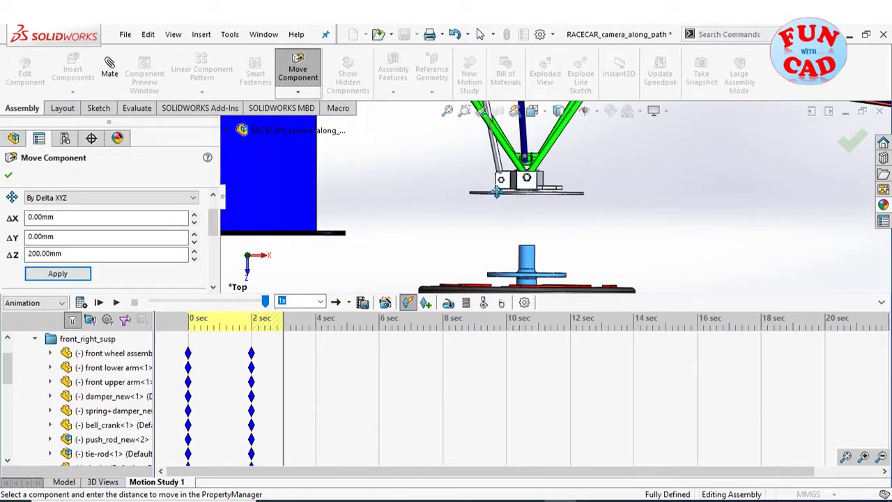
pyautogui.click(496, 193)
pyautogui.moveTo(67, 254); pyautogui.dragTo(11, 254)
pyautogui.write('100')
pyautogui.click(58, 273)
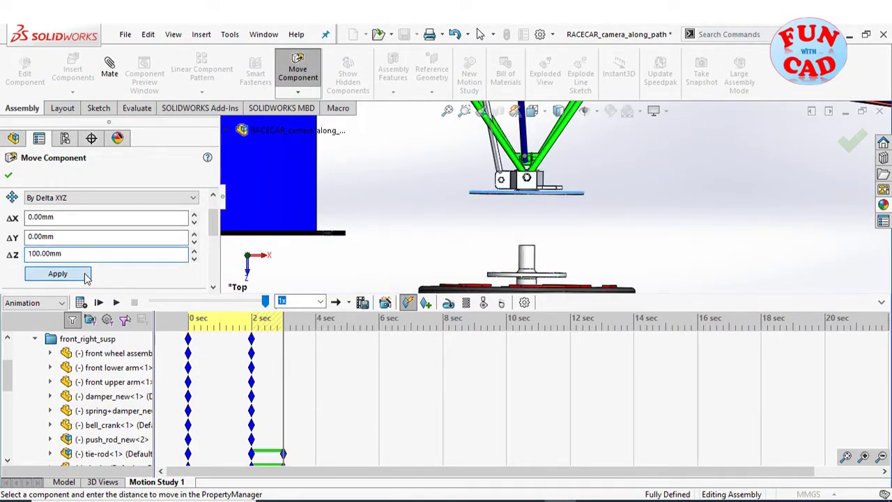
pyautogui.click(524, 265)
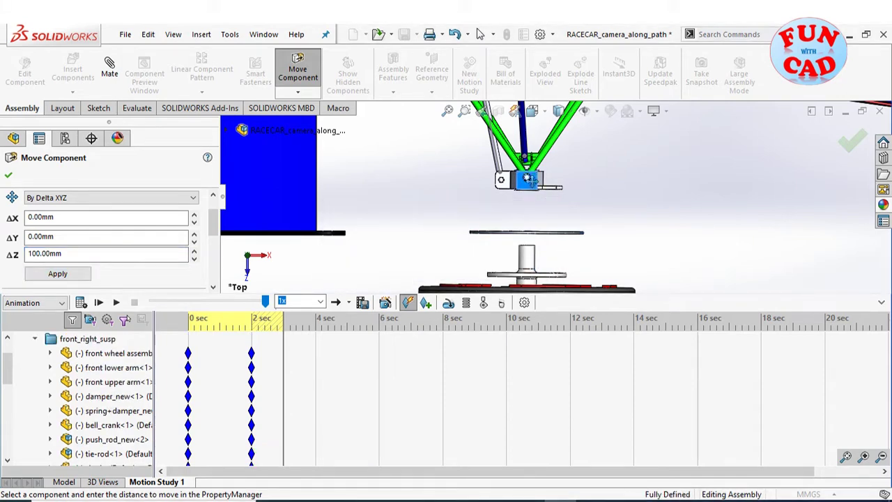
# Move the front wheel assembly block by Delta XYZ with a Z offset of 75 mm and finish Move Component
pyautogui.moveTo(70, 254); pyautogui.dragTo(18, 255)
pyautogui.write('50')
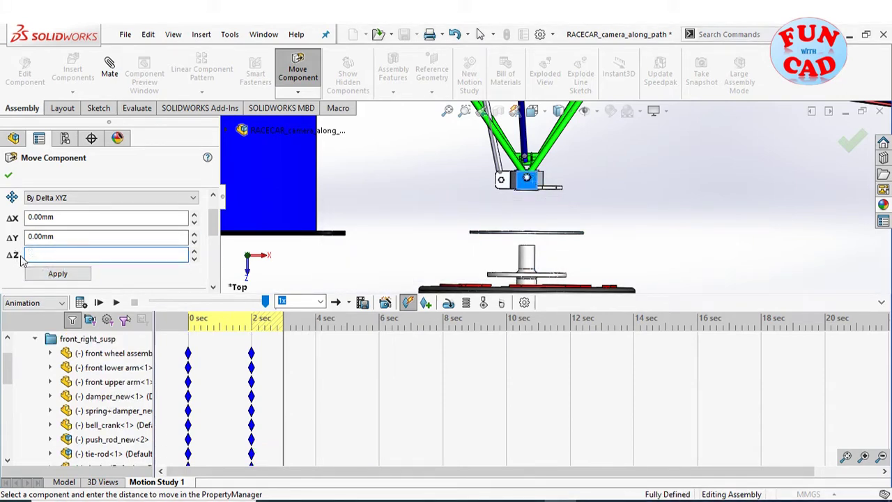
pyautogui.click(43, 275)
pyautogui.click(526, 265)
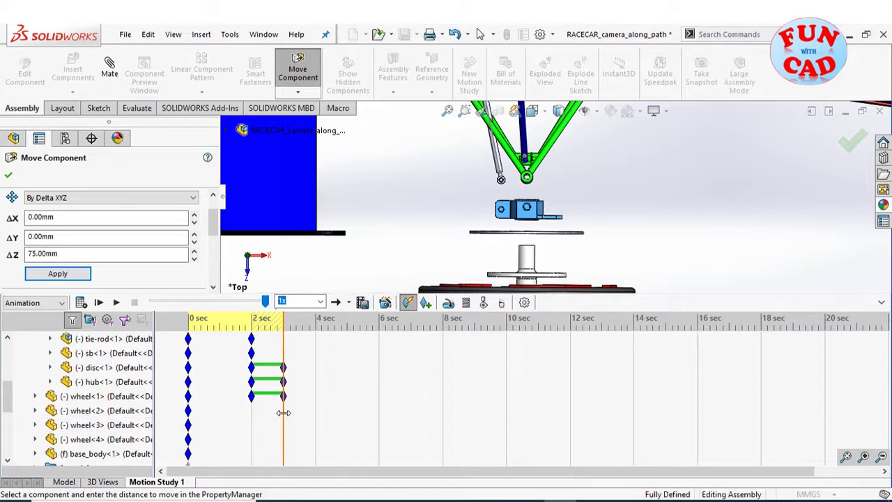
pyautogui.scroll(4, 554, 159)
pyautogui.scroll(-2, 554, 152)
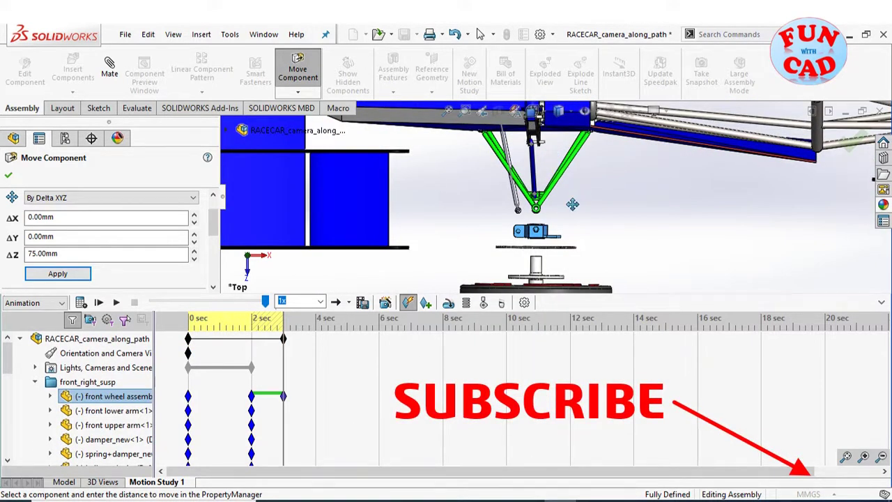
pyautogui.scroll(2, 563, 179)
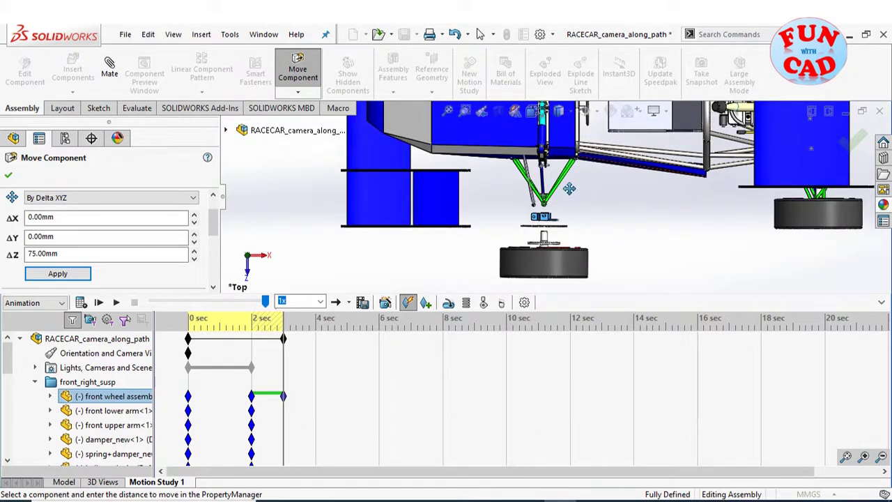
pyautogui.scroll(-3, 569, 188)
pyautogui.click(9, 175)
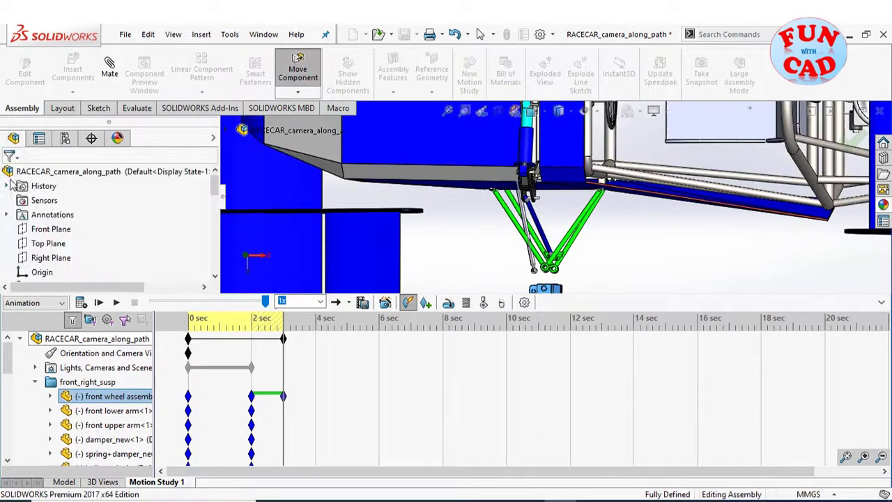
# Move the front right damper_new<1> by Delta XYZ with a Y offset of 100 mm using Move Component
pyautogui.scroll(2, 522, 224)
pyautogui.scroll(-3, 524, 209)
pyautogui.scroll(1, 519, 250)
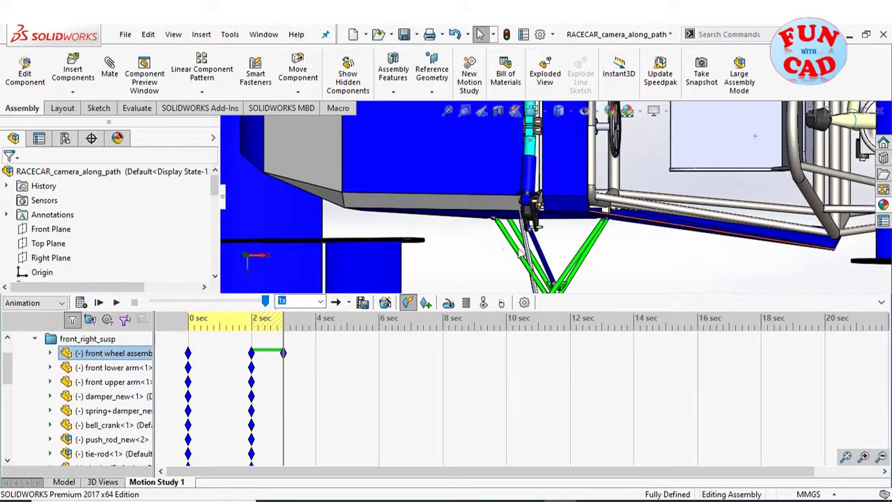
pyautogui.moveTo(553, 240); pyautogui.dragTo(255, 258, button='middle')
pyautogui.hotkey('ctrl', '3')
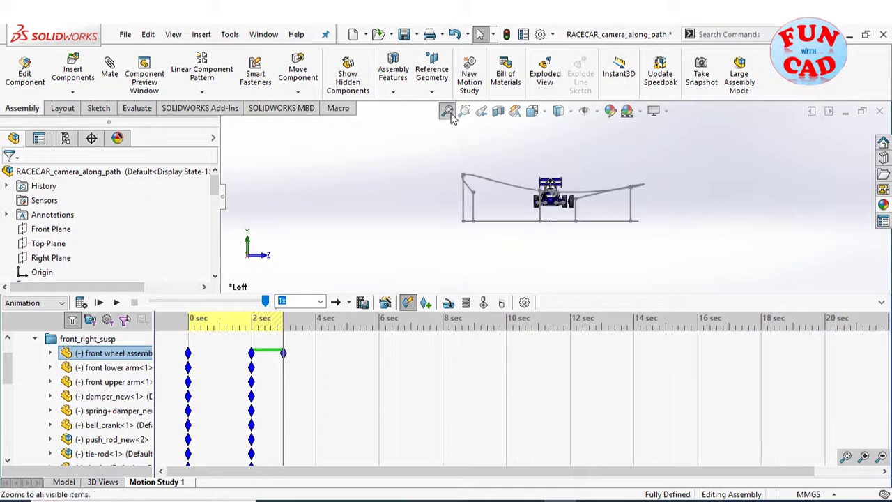
pyautogui.scroll(-6, 615, 181)
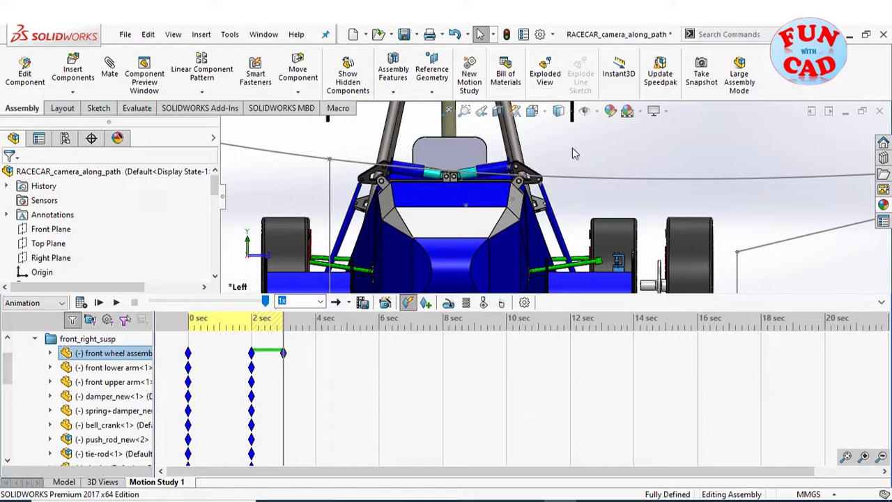
pyautogui.click(298, 70)
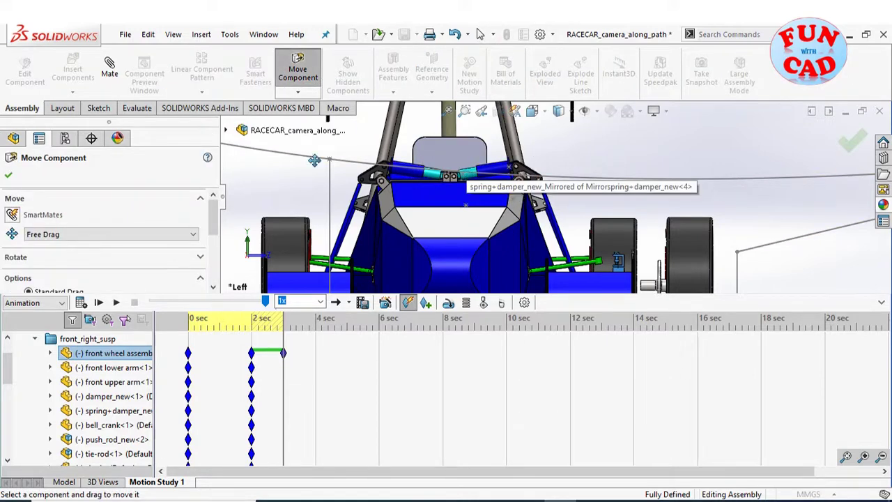
pyautogui.click(153, 234)
pyautogui.click(165, 274)
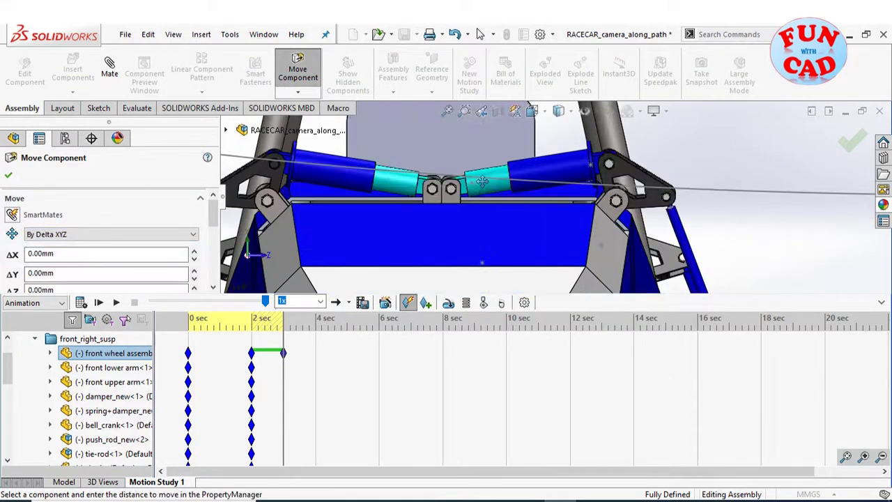
pyautogui.scroll(-2, 212, 221)
pyautogui.click(32, 237)
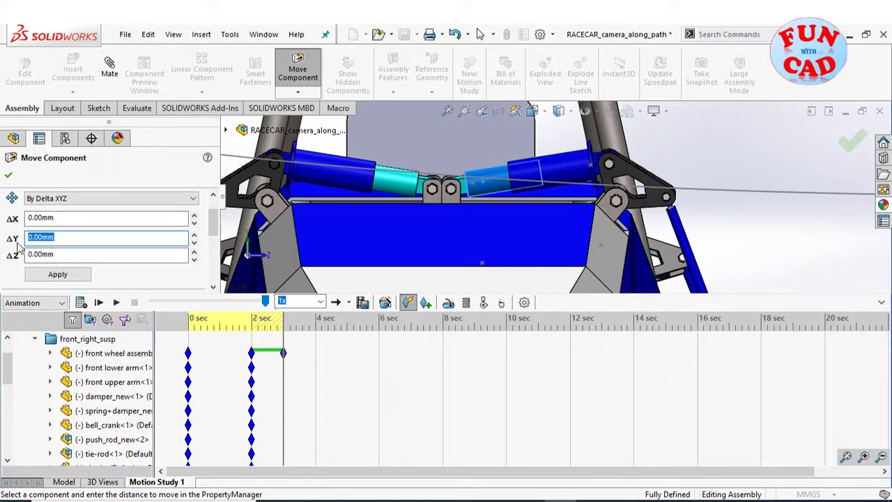
pyautogui.doubleClick(81, 276)
pyautogui.click(524, 265)
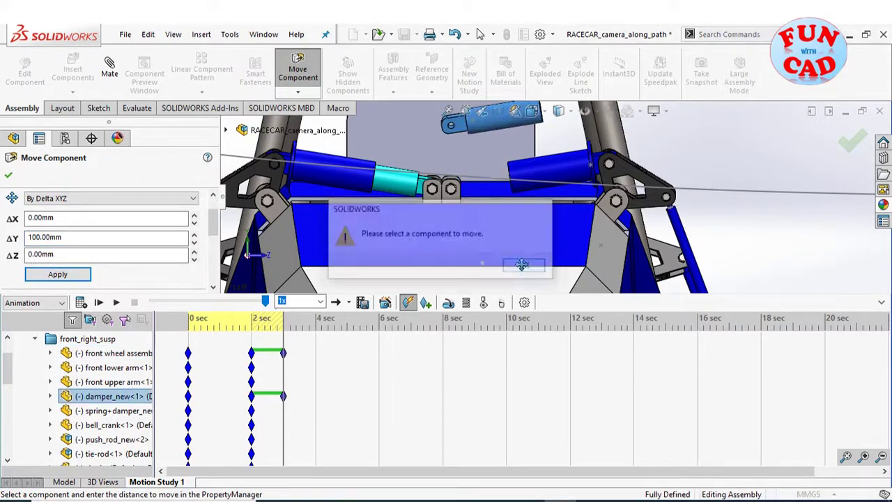
# Move the front right spring+damper_new by Delta XYZ with Y and Z offsets of 100 mm each
pyautogui.click(558, 169)
pyautogui.scroll(2, 558, 169)
pyautogui.press('Tab')
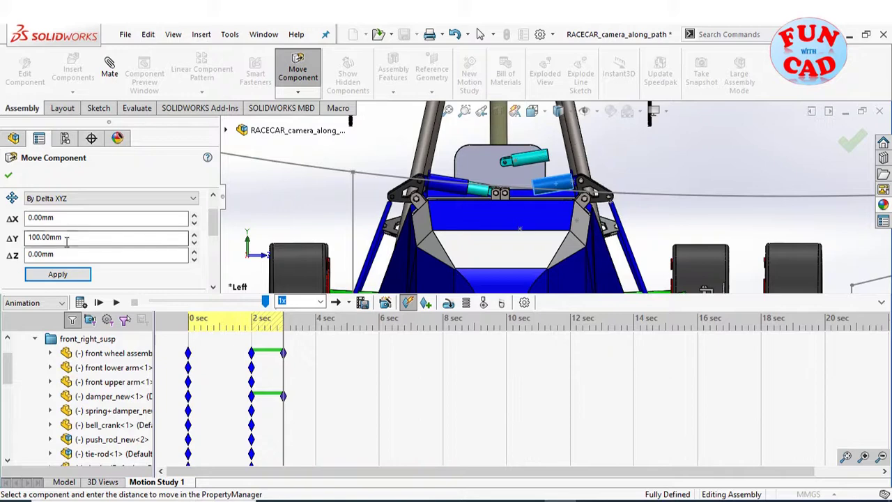
pyautogui.press('Tab')
pyautogui.write('100')
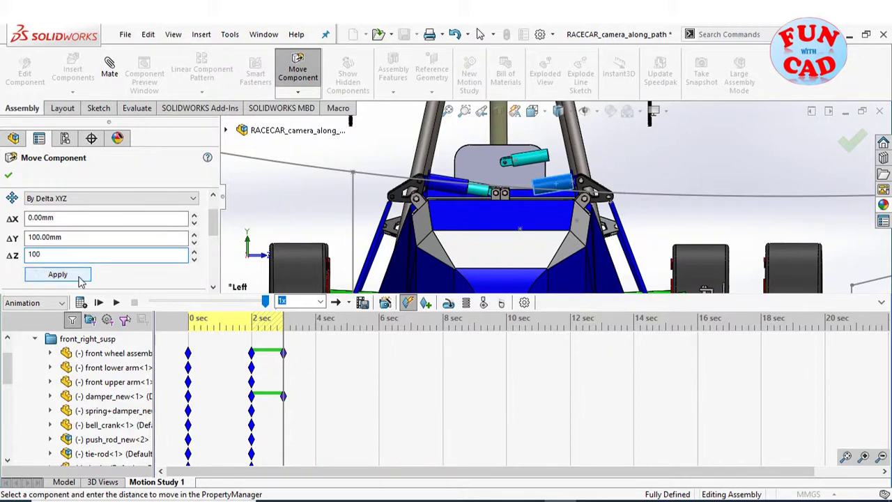
pyautogui.click(58, 274)
pyautogui.click(524, 263)
# Move the front right bell_crank<1> by Delta XYZ with a Y offset of 100 mm and a Z offset of 150 mm
pyautogui.scroll(-3, 636, 172)
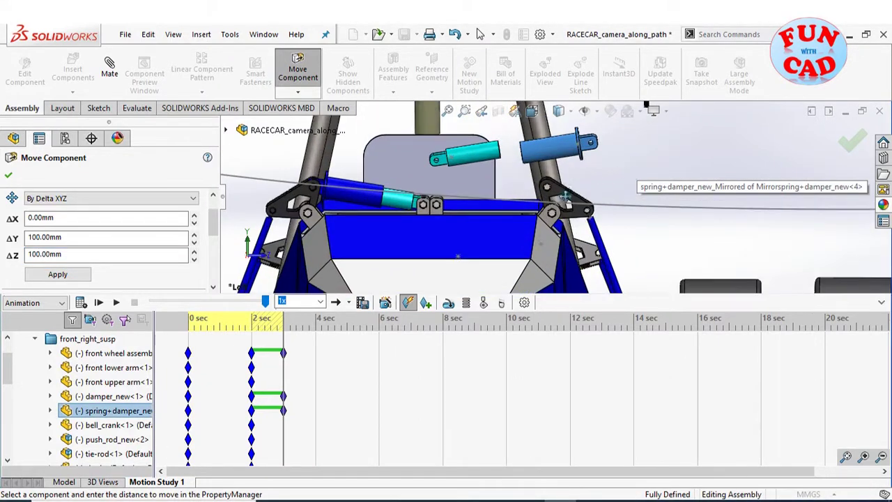
pyautogui.scroll(-3, 573, 202)
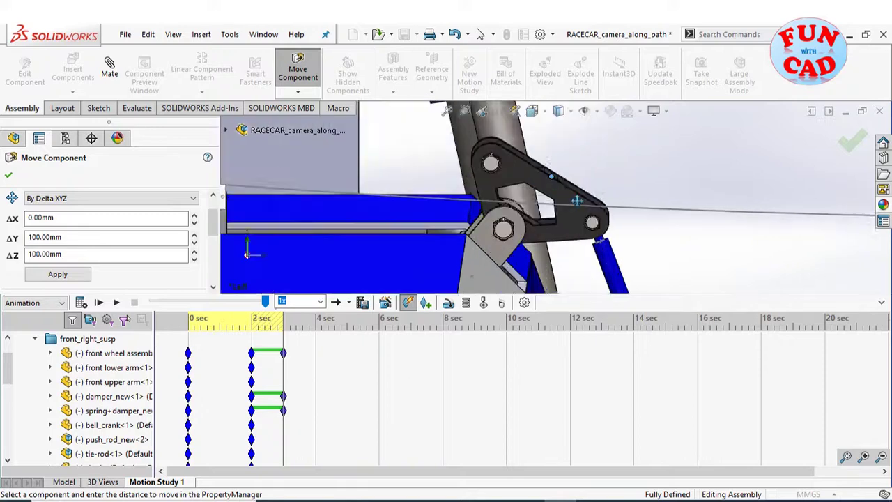
pyautogui.click(297, 69)
pyautogui.click(297, 70)
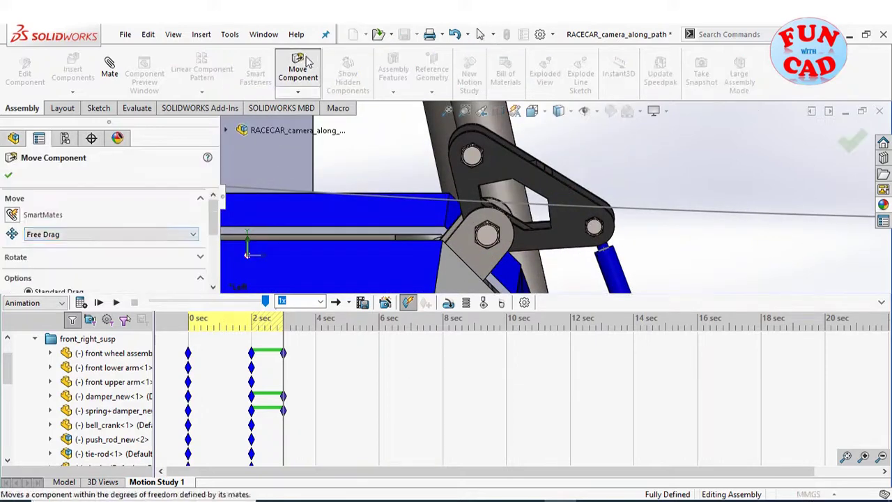
pyautogui.click(108, 234)
pyautogui.click(42, 262)
pyautogui.click(533, 177)
pyautogui.scroll(5, 561, 164)
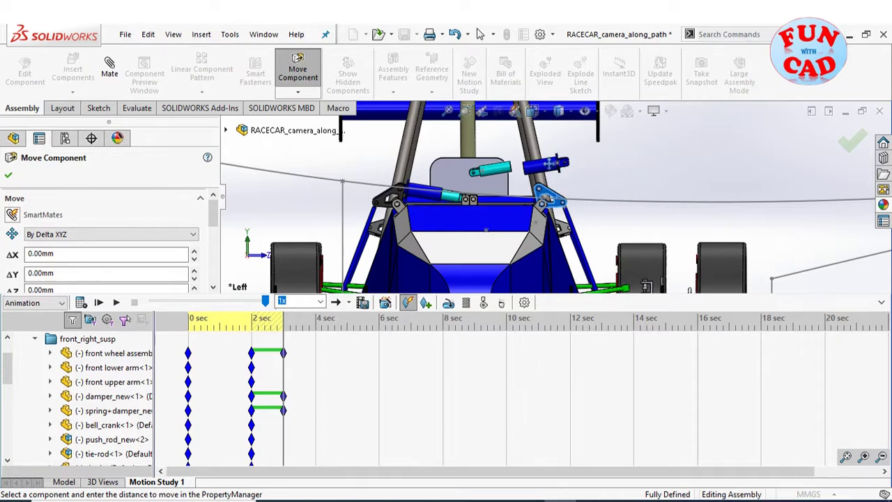
pyautogui.scroll(-1, 114, 274)
pyautogui.moveTo(63, 237); pyautogui.dragTo(40, 238)
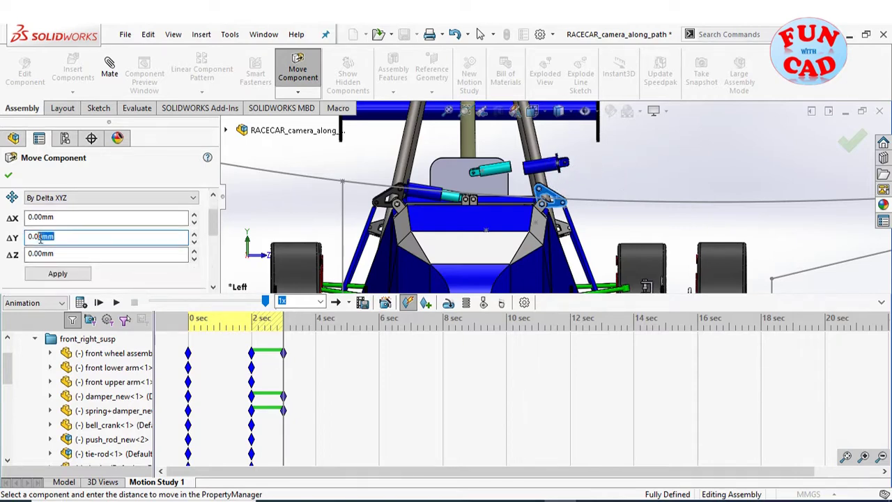
pyautogui.write('100')
pyautogui.press('Tab')
pyautogui.write('150')
pyautogui.click(57, 274)
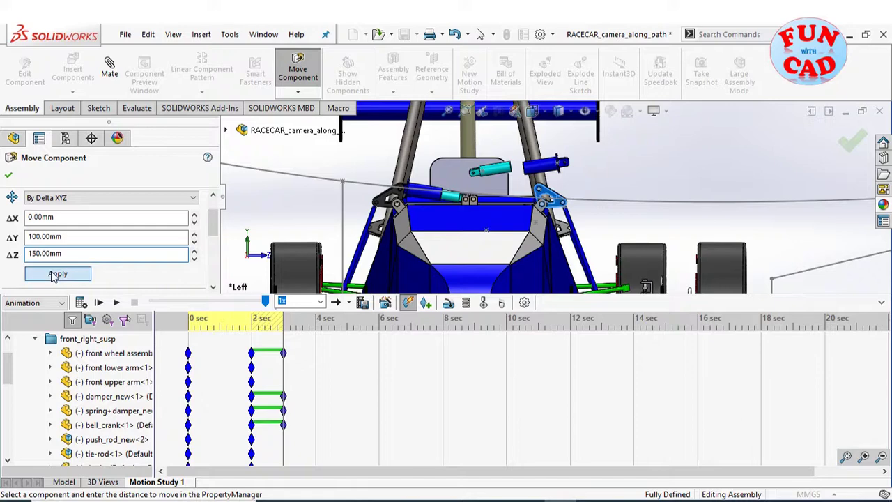
pyautogui.click(58, 274)
pyautogui.click(527, 265)
# Move the front right push_rod_new<2> by Delta XYZ with Y 100 mm and Z 200 mm, and finish Move Component
pyautogui.scroll(2, 596, 219)
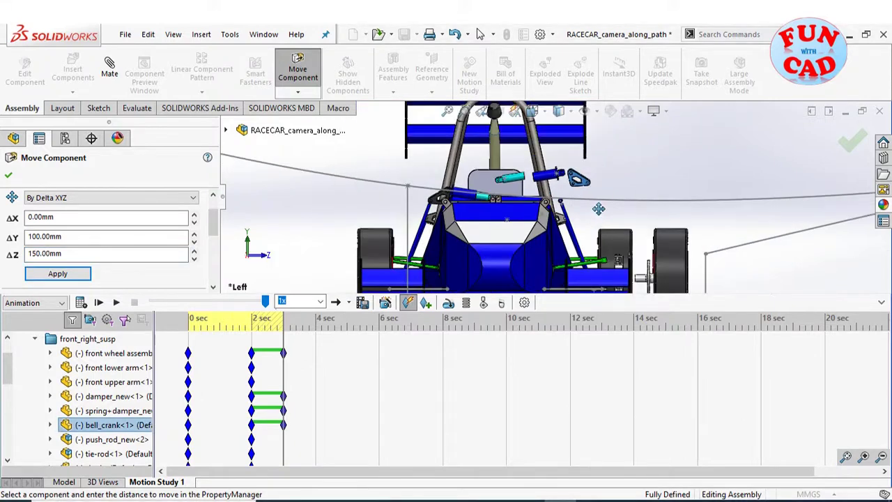
pyautogui.click(591, 206)
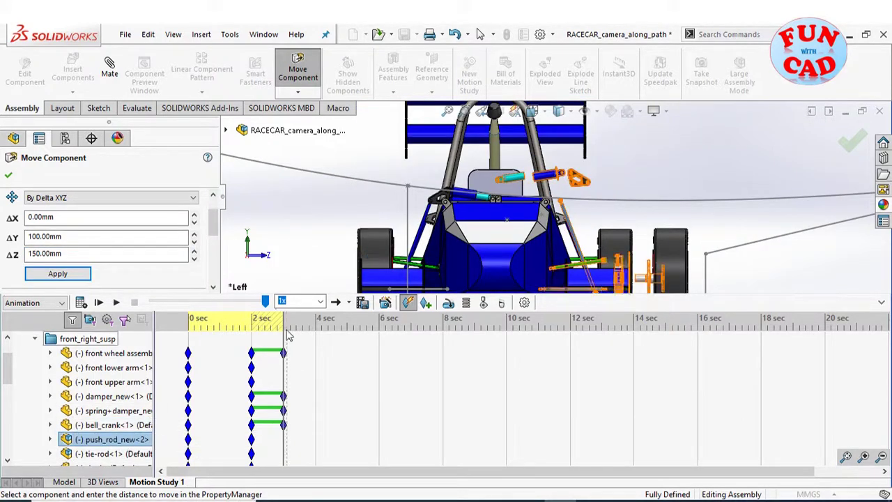
pyautogui.moveTo(69, 253); pyautogui.dragTo(13, 253)
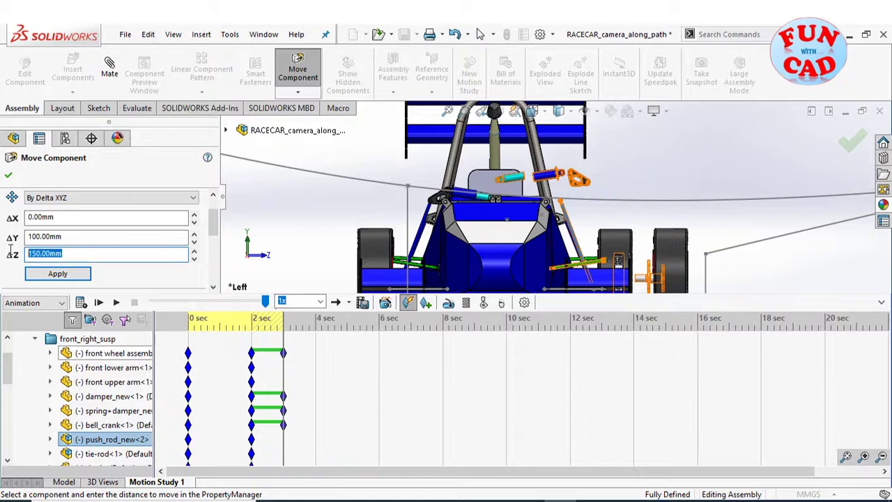
pyautogui.write('200')
pyautogui.click(78, 274)
pyautogui.click(523, 267)
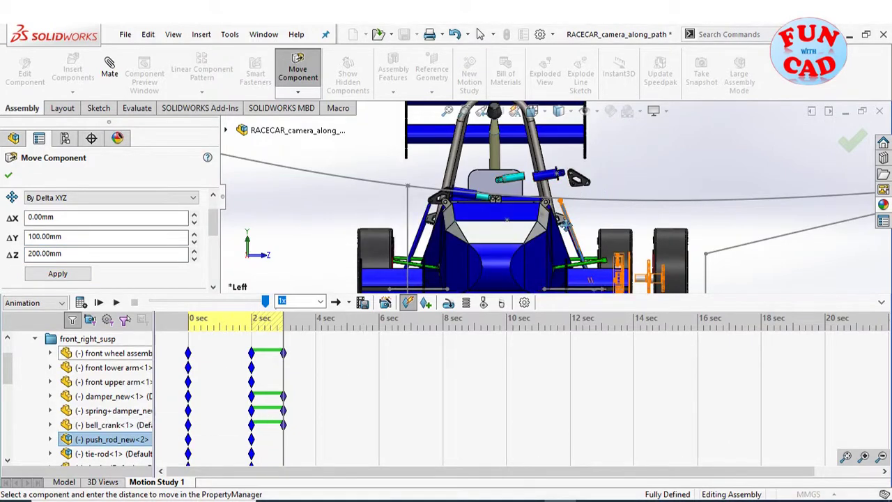
pyautogui.click(76, 274)
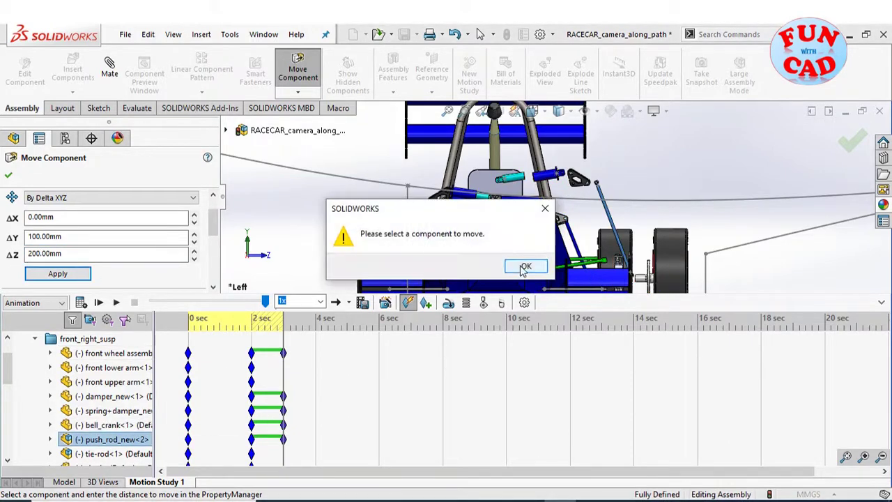
pyautogui.click(522, 266)
pyautogui.scroll(-4, 631, 251)
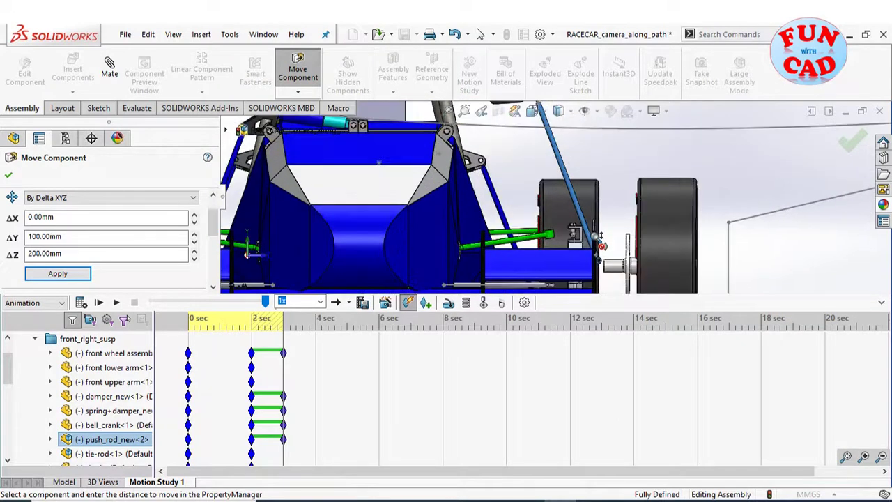
pyautogui.scroll(-3, 522, 235)
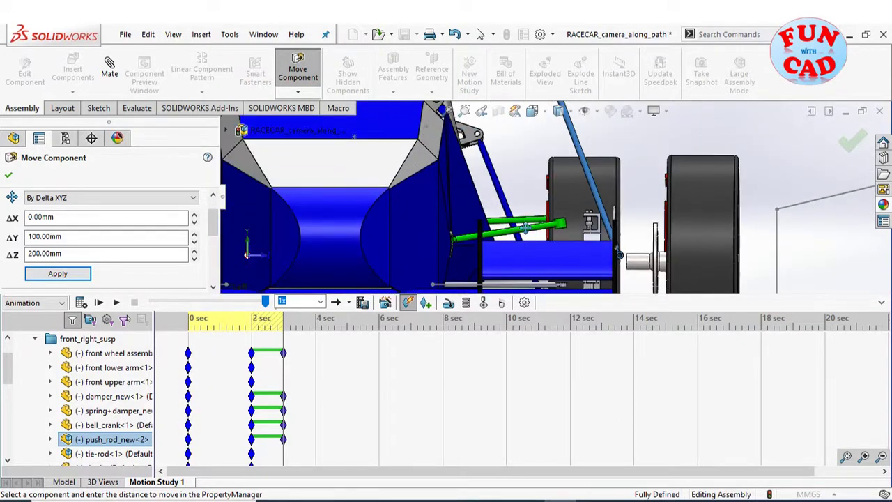
pyautogui.click(9, 176)
# Move the front lower arm<1> by Delta XYZ with a Y offset of -100 mm and a Z offset of 100 mm
pyautogui.scroll(1, 532, 186)
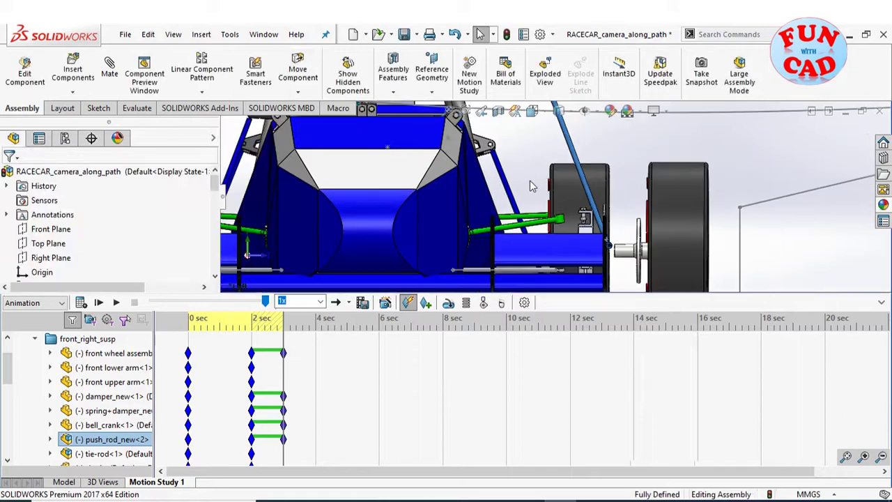
pyautogui.moveTo(532, 186); pyautogui.dragTo(521, 205, button='middle')
pyautogui.scroll(4, 521, 205)
pyautogui.click(449, 112)
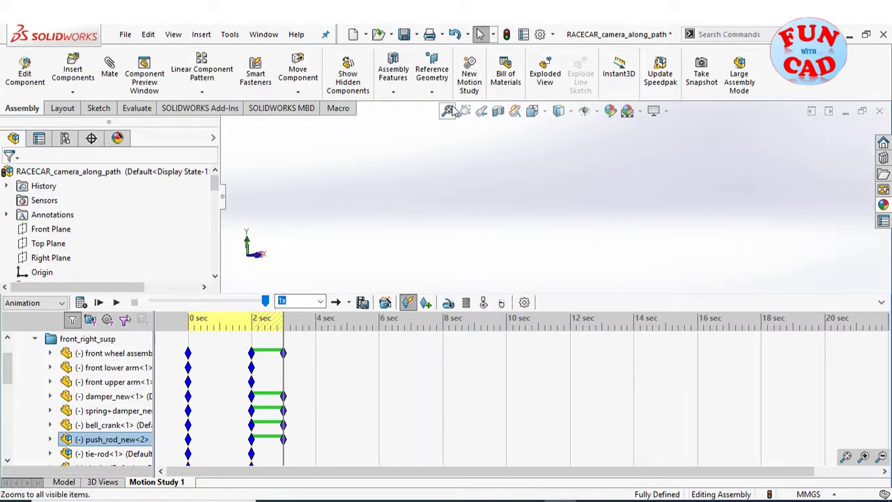
pyautogui.scroll(-10, 556, 204)
pyautogui.scroll(-5, 558, 204)
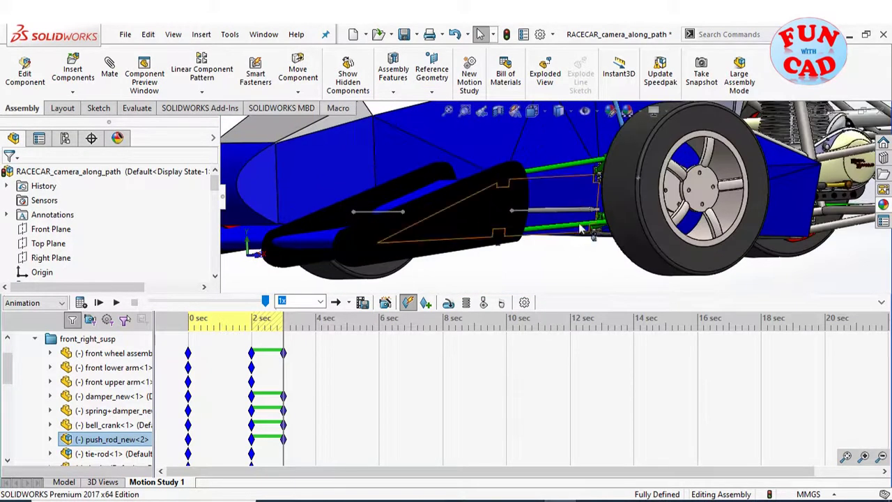
pyautogui.click(298, 73)
pyautogui.click(150, 236)
pyautogui.click(46, 260)
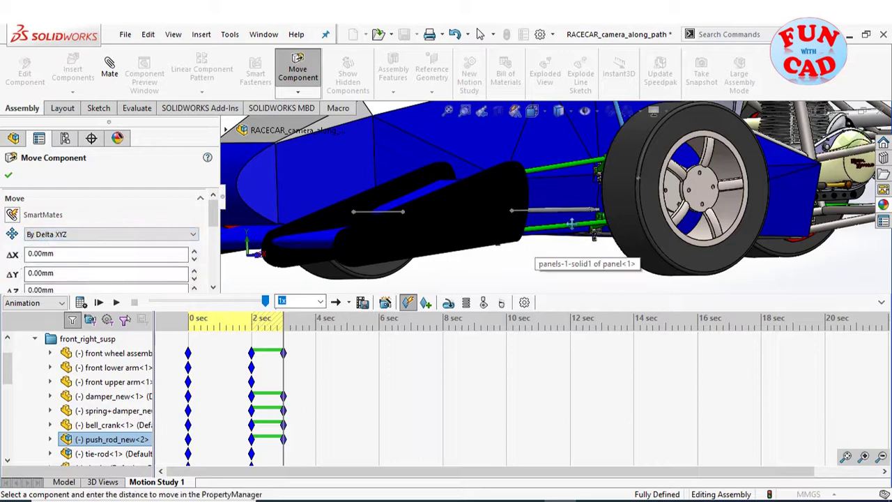
pyautogui.moveTo(66, 273); pyautogui.dragTo(26, 275)
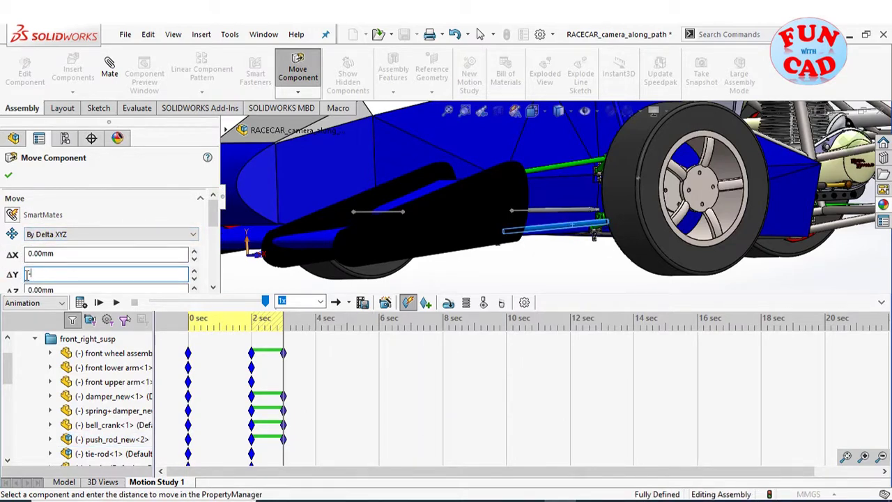
pyautogui.press('Tab')
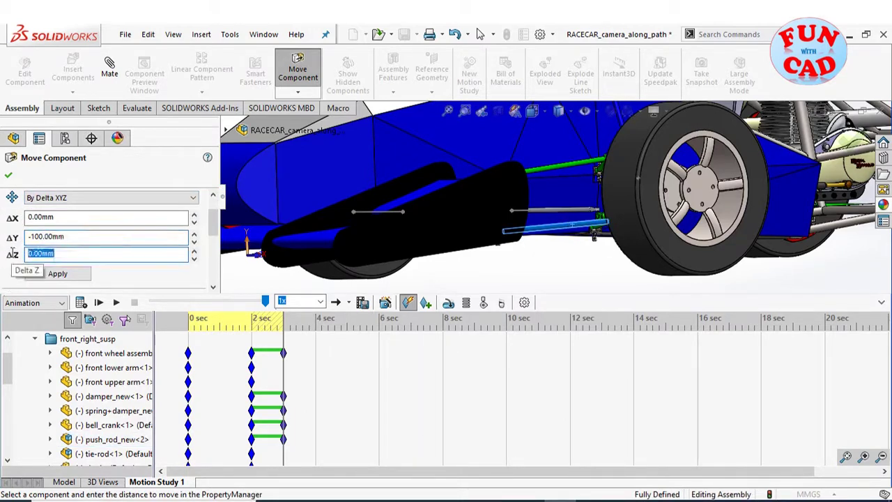
pyautogui.click(58, 273)
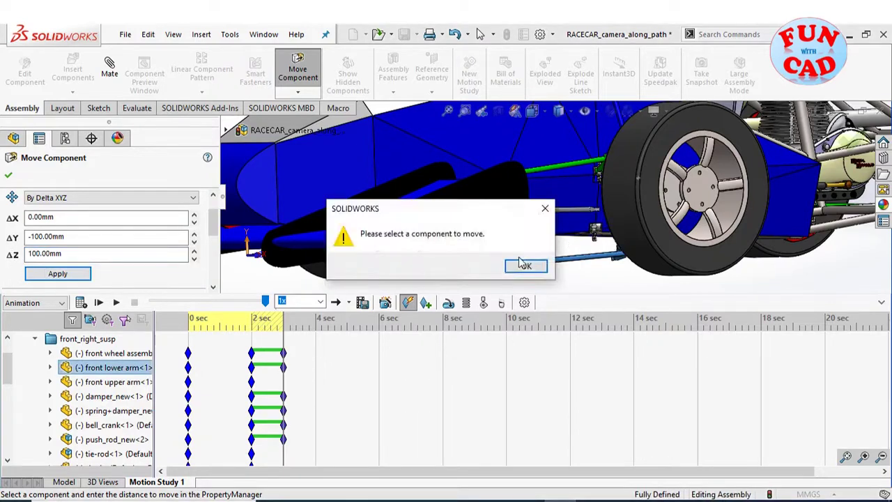
pyautogui.click(523, 263)
# Move the front upper arm<1> by Delta XYZ with Y and Z offsets of 100 mm each, and finish Move Component
pyautogui.moveTo(524, 263); pyautogui.dragTo(554, 185, button='middle')
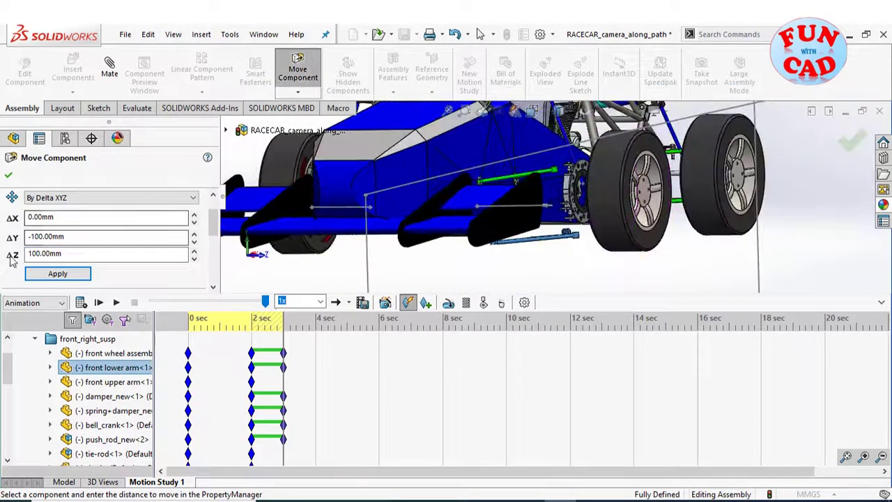
pyautogui.scroll(-3, 552, 183)
pyautogui.scroll(-2, 553, 182)
pyautogui.click(551, 179)
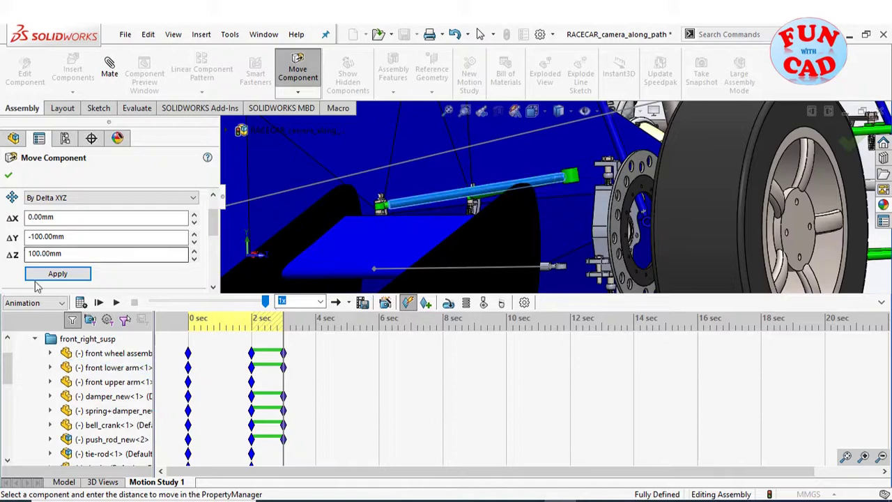
pyautogui.click(27, 237)
pyautogui.click(58, 273)
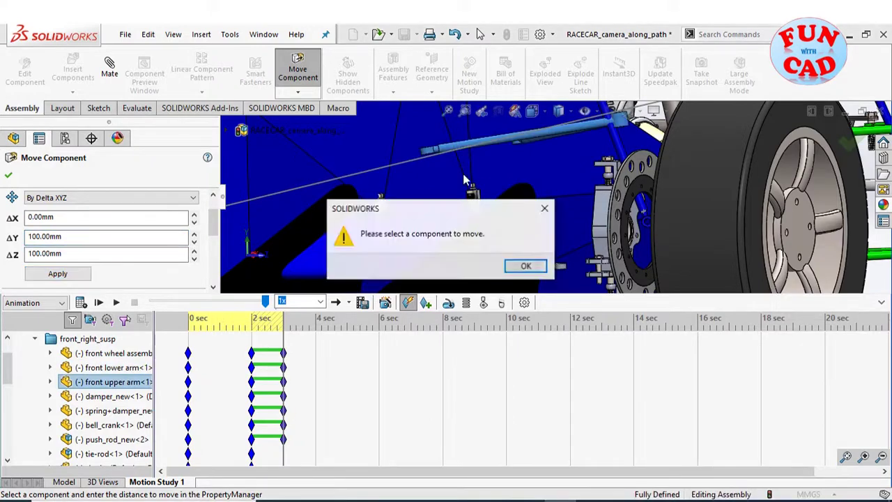
pyautogui.click(523, 265)
pyautogui.press('Escape')
# Check the exploded front right suspension parts and their keys, and calculate the motion study
pyautogui.scroll(5, 500, 200)
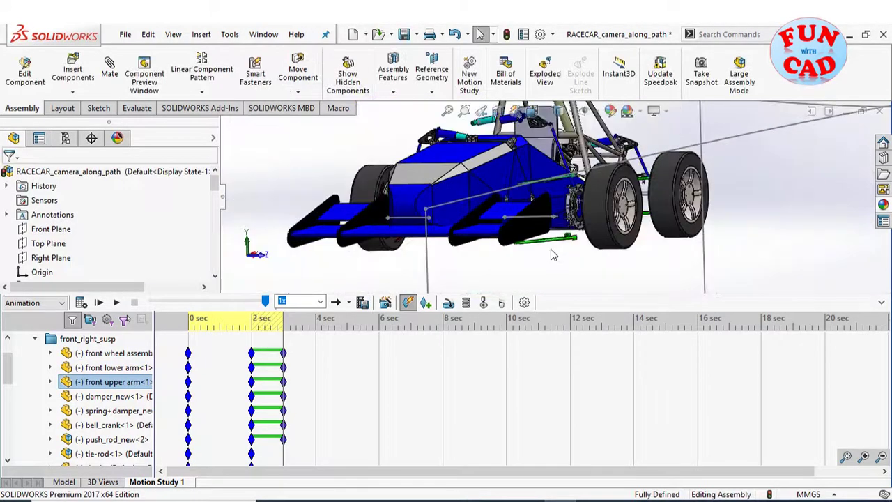
pyautogui.moveTo(530, 230); pyautogui.dragTo(553, 245, button='middle')
pyautogui.scroll(-5, 587, 202)
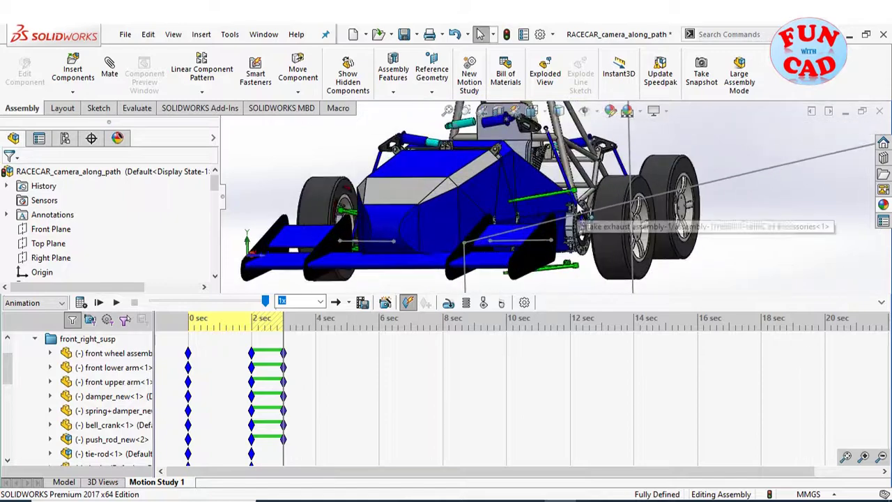
pyautogui.scroll(3, 589, 220)
pyautogui.click(589, 223)
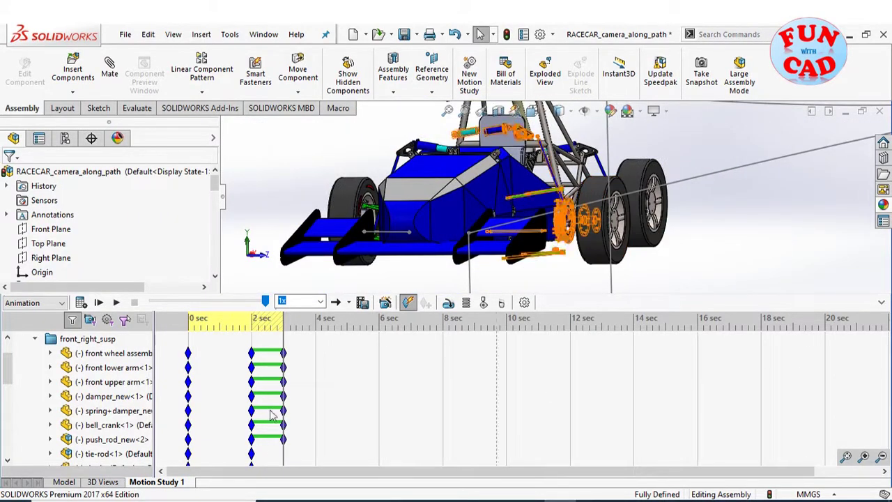
pyautogui.click(335, 380)
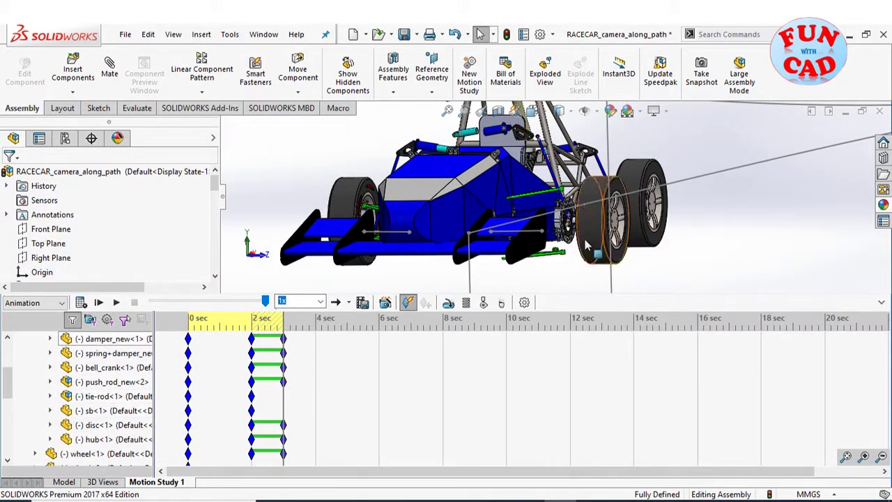
pyautogui.scroll(3, 348, 373)
pyautogui.click(81, 301)
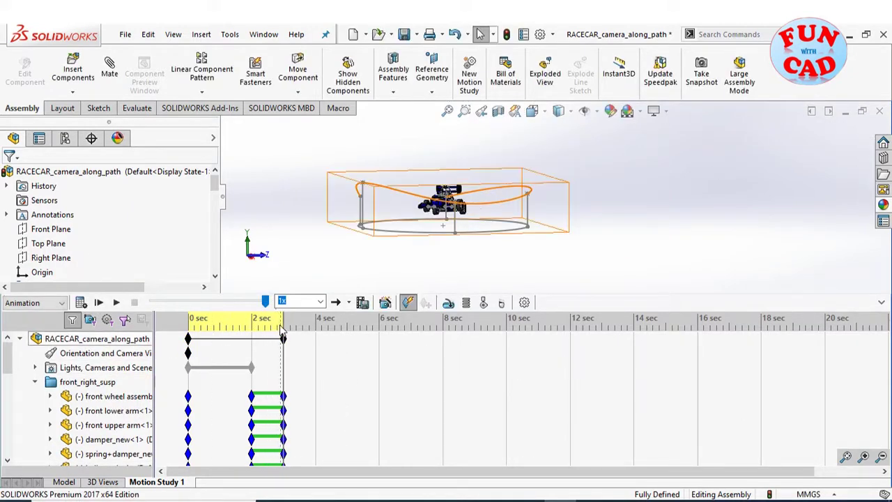
# Set the timeline to 2 sec and play the animation with the front right suspension in close view and the timeline collapsed
pyautogui.moveTo(283, 329); pyautogui.dragTo(252, 322)
pyautogui.scroll(-5, 461, 207)
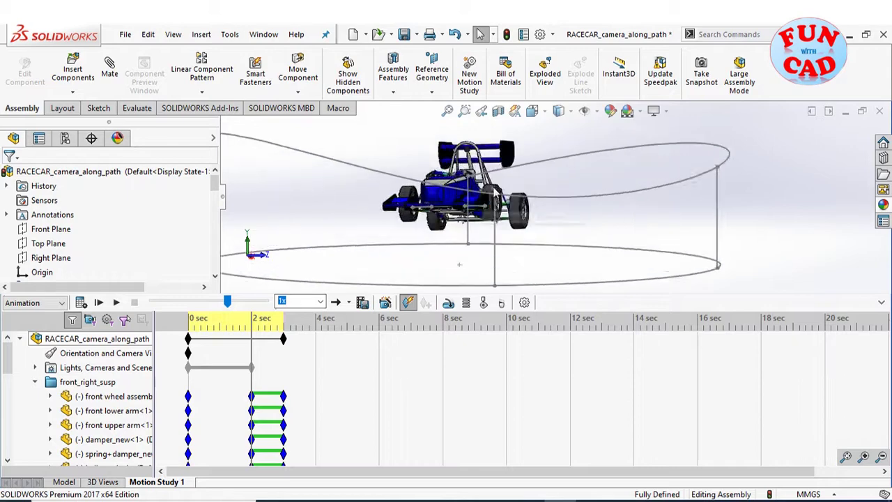
pyautogui.scroll(-5, 484, 196)
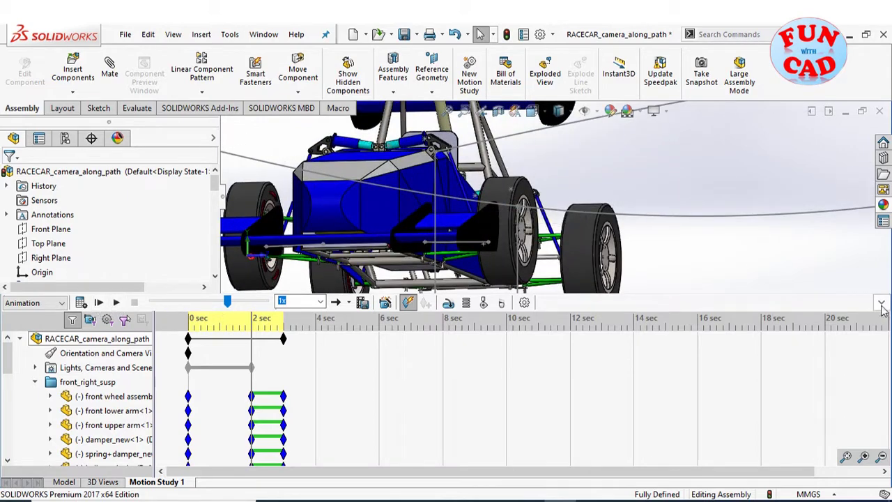
pyautogui.click(881, 305)
pyautogui.click(116, 470)
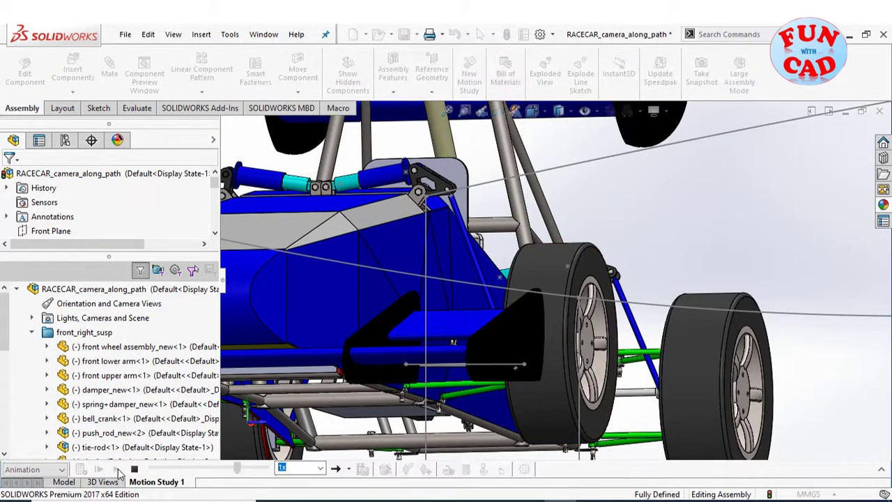
pyautogui.click(882, 471)
# Expand Lights, Cameras and Scene in the motion study and place a key for Camera5 at 3 sec
pyautogui.scroll(10, 503, 238)
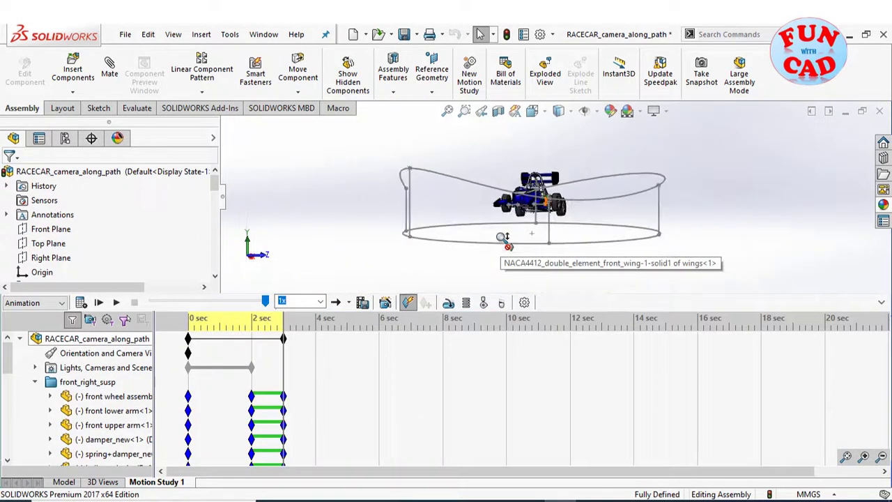
pyautogui.scroll(2, 503, 238)
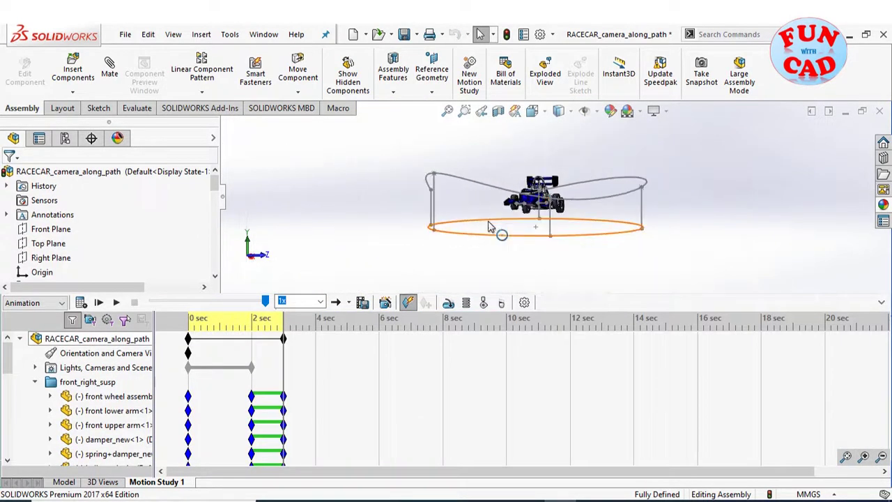
pyautogui.click(34, 368)
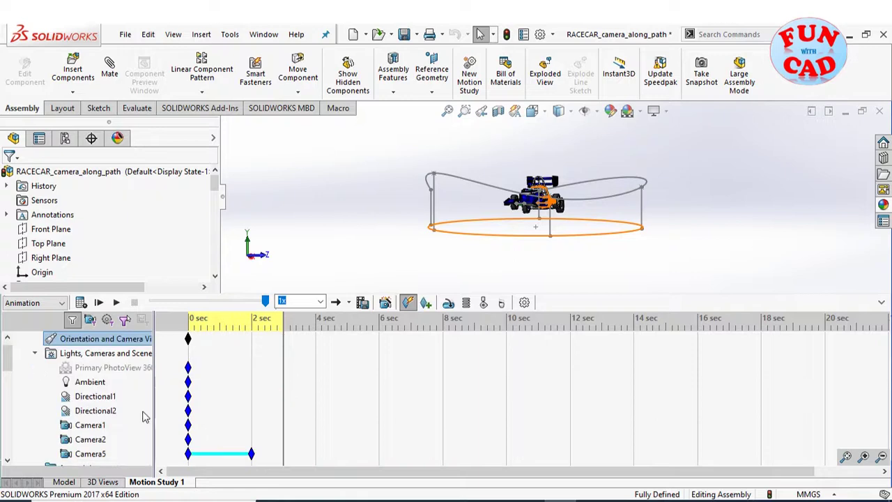
pyautogui.rightClick(283, 454)
pyautogui.click(313, 396)
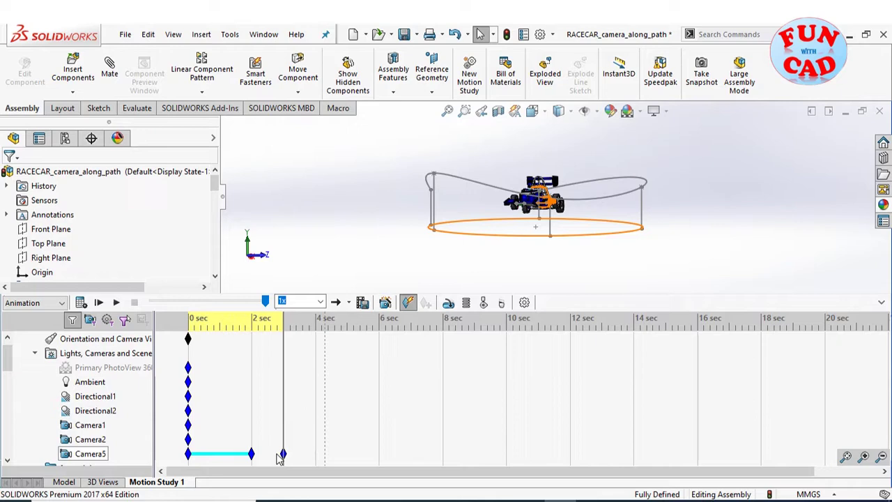
# Edit Camera5's properties for the 3 sec key and set its position along Spline1@3DSketch2 to 44%
pyautogui.rightClick(101, 456)
pyautogui.click(142, 368)
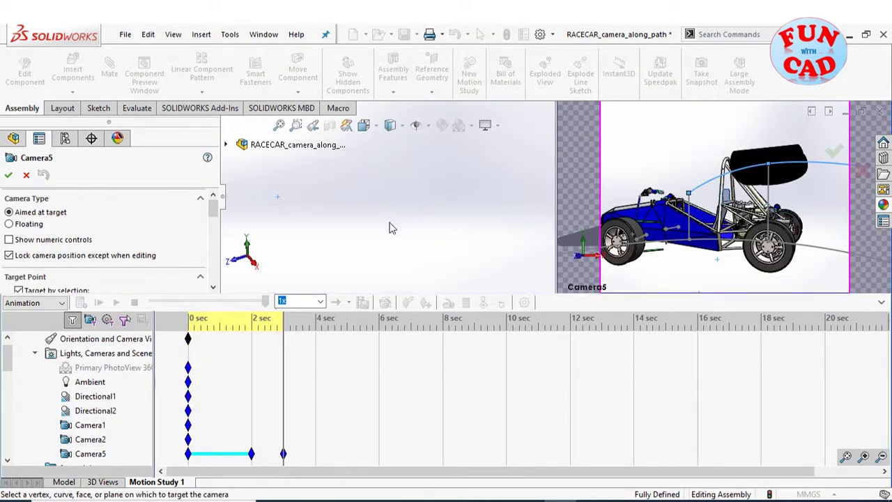
pyautogui.click(279, 125)
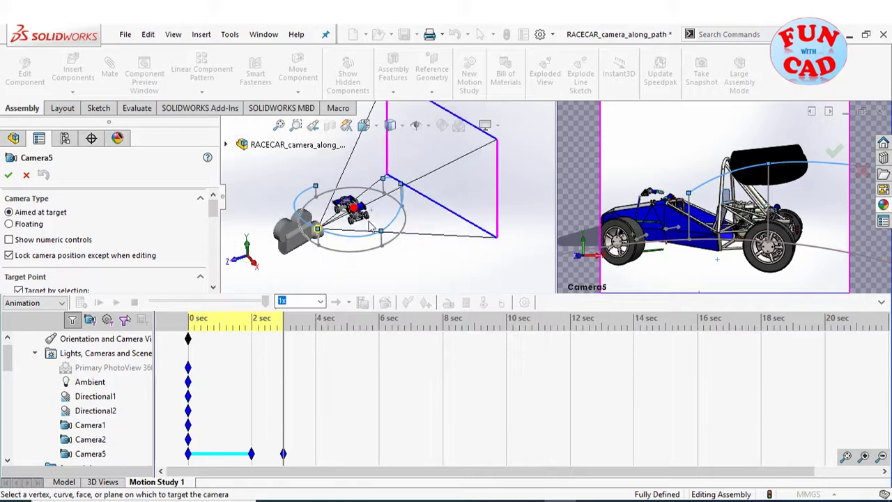
pyautogui.scroll(-6, 370, 227)
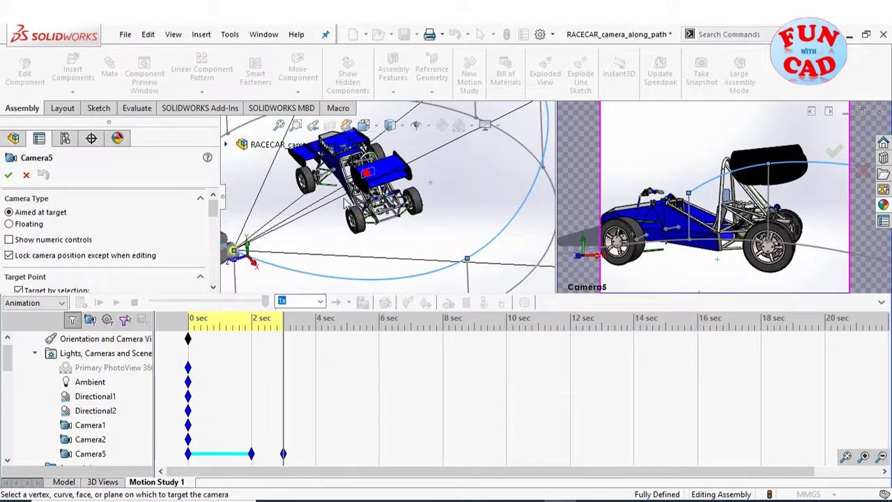
pyautogui.scroll(-3, 345, 202)
pyautogui.scroll(-2, 334, 196)
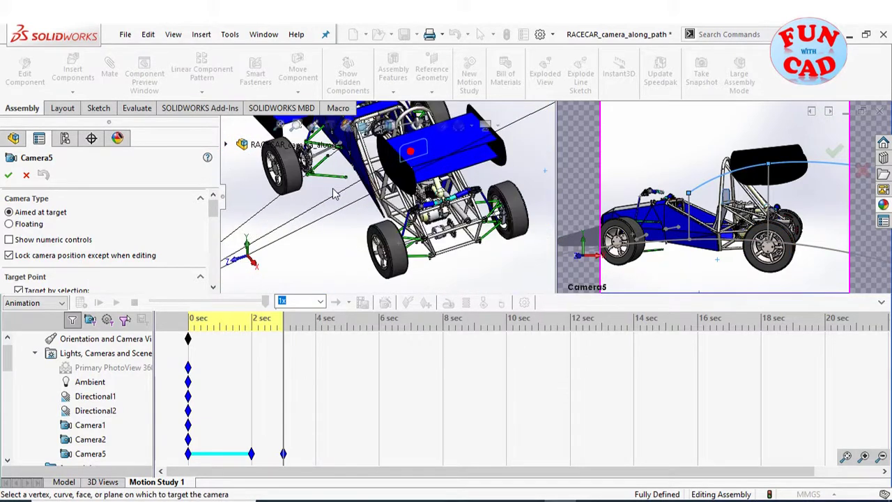
pyautogui.scroll(5, 335, 196)
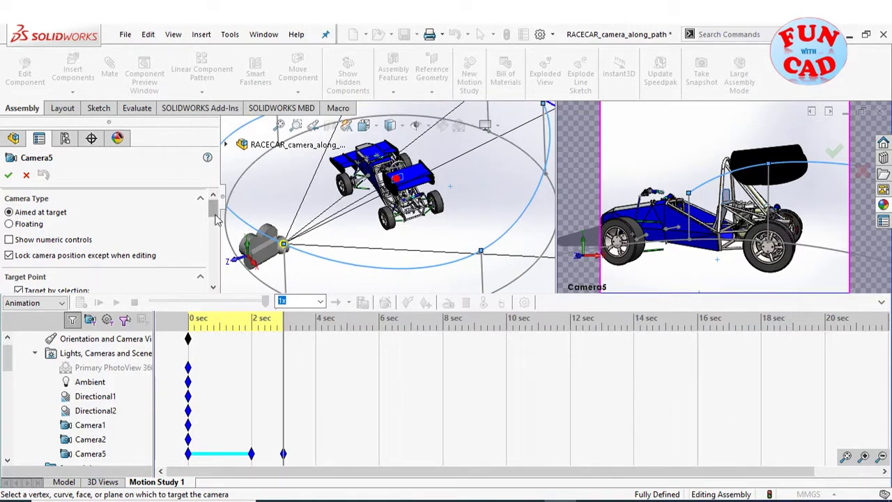
pyautogui.moveTo(216, 220); pyautogui.dragTo(219, 237)
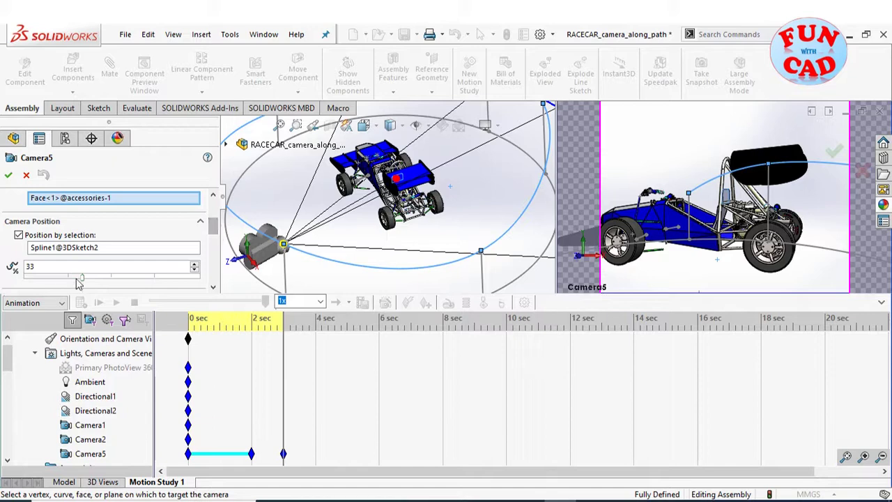
pyautogui.moveTo(84, 281); pyautogui.dragTo(101, 282)
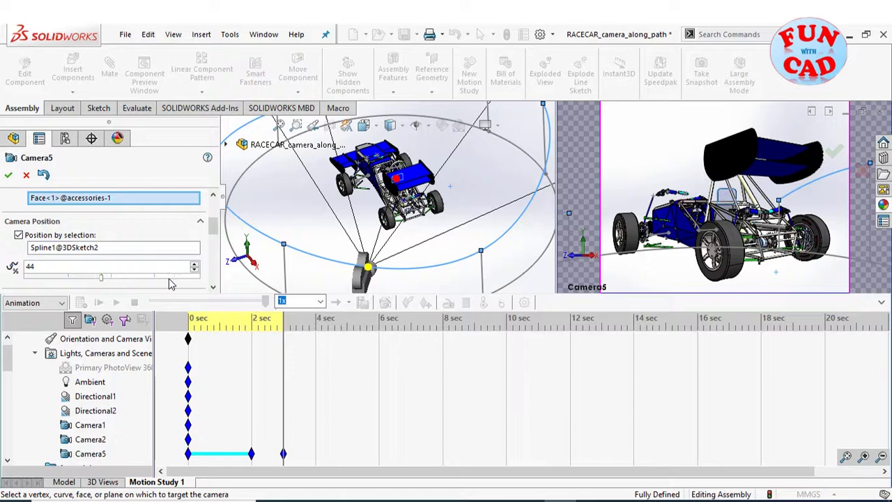
# Retarget Camera5 to a face of front wheel assembly_new-1 beside the exploded brake disc
pyautogui.scroll(1, 129, 217)
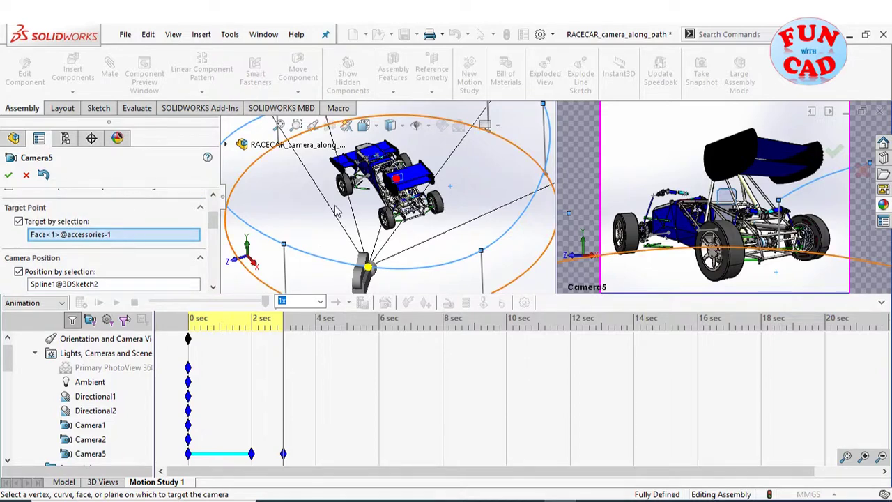
pyautogui.scroll(-10, 355, 195)
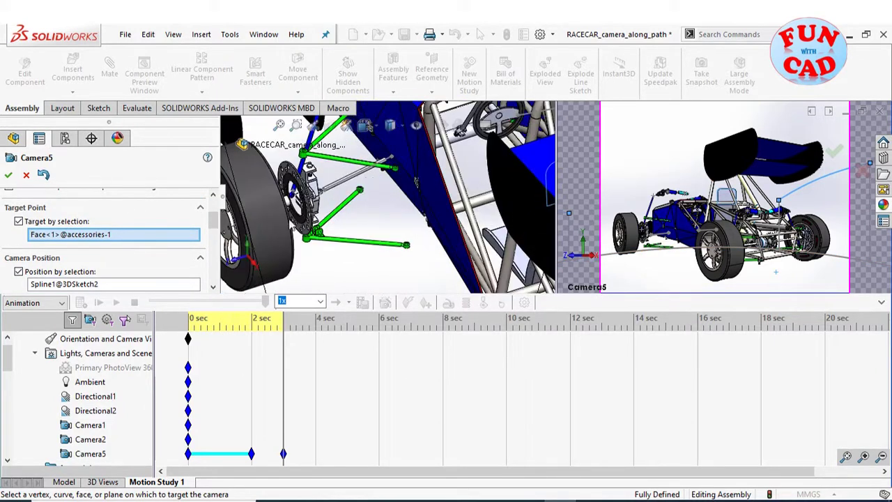
pyautogui.scroll(-4, 339, 184)
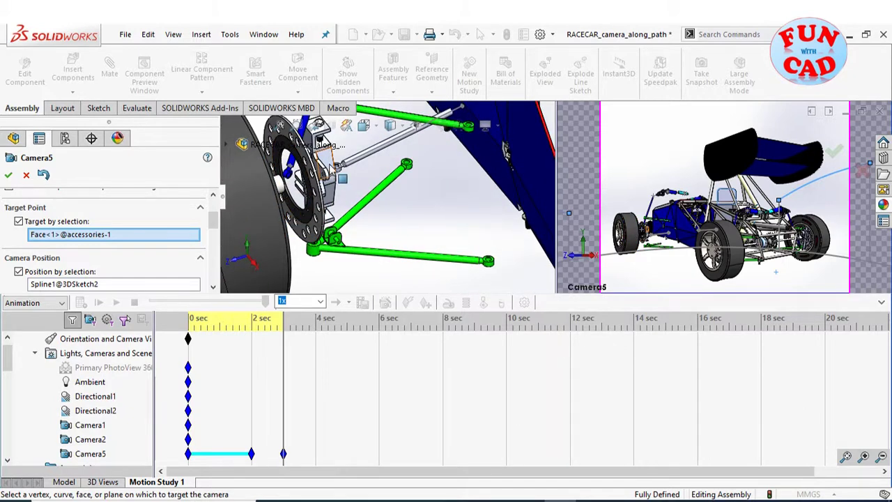
pyautogui.click(328, 164)
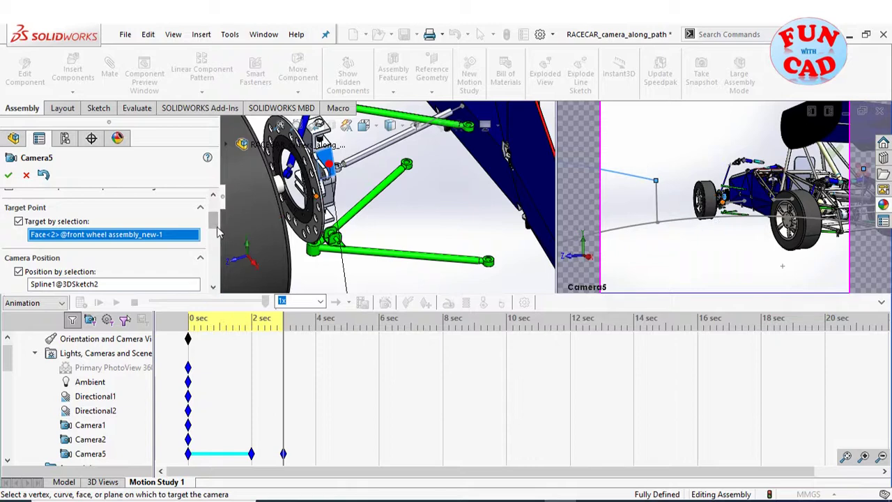
# Narrow Camera5's custom field of view angle to 14.4 deg, set its spline position to 48%, and accept the camera
pyautogui.moveTo(217, 232); pyautogui.dragTo(219, 266)
pyautogui.click(195, 256)
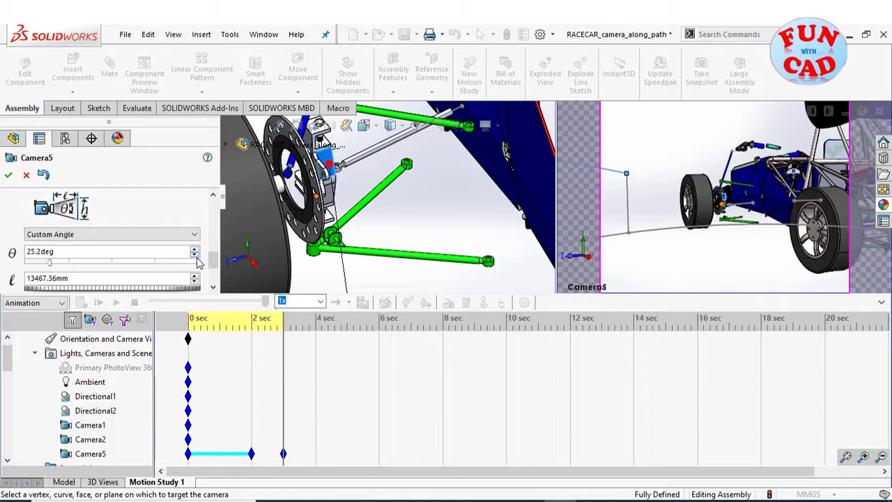
pyautogui.click(196, 256)
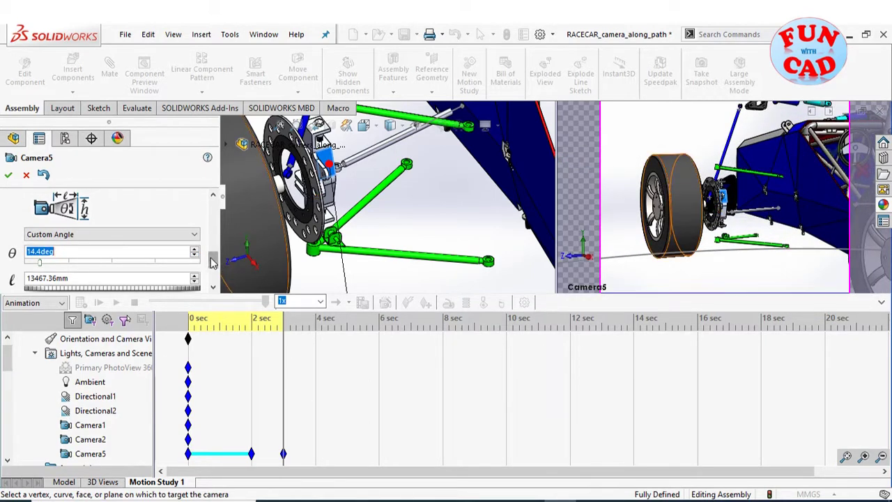
pyautogui.moveTo(220, 265); pyautogui.dragTo(218, 225)
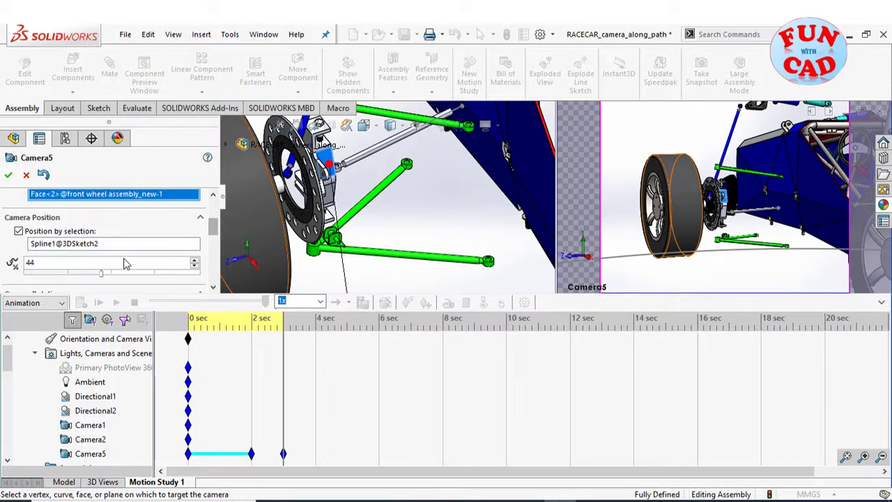
pyautogui.moveTo(103, 277); pyautogui.dragTo(112, 276)
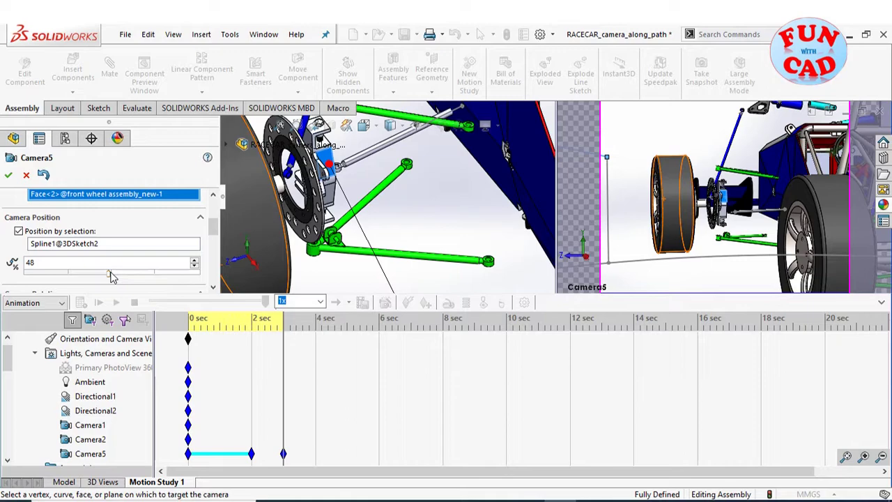
pyautogui.click(8, 174)
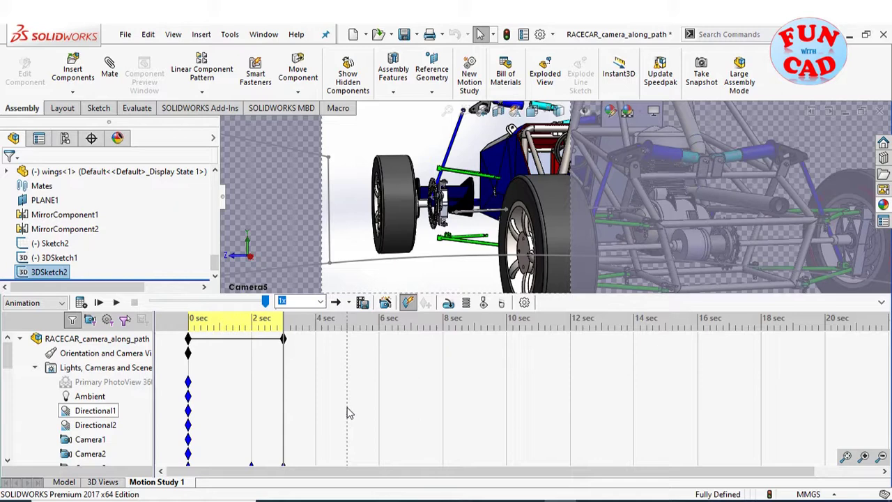
# Calculate the motion study and set the orientation and camera views key at 0 sec to a camera view through Camera5
pyautogui.click(80, 303)
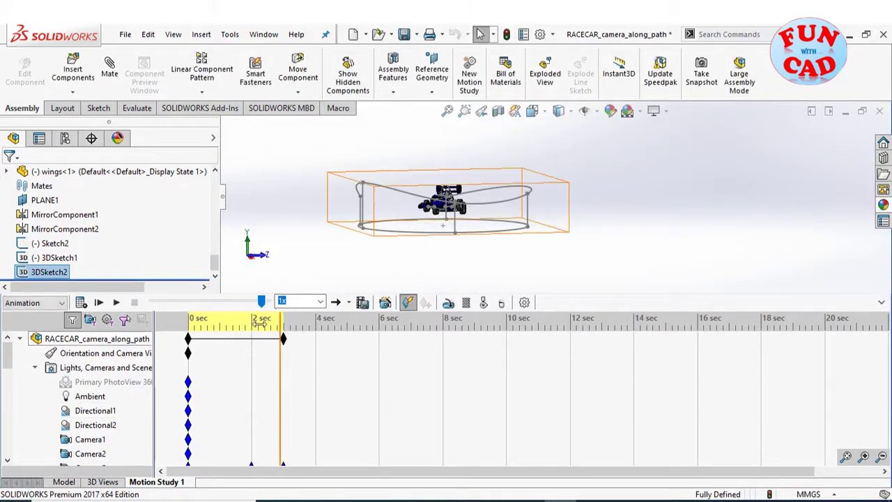
pyautogui.rightClick(189, 352)
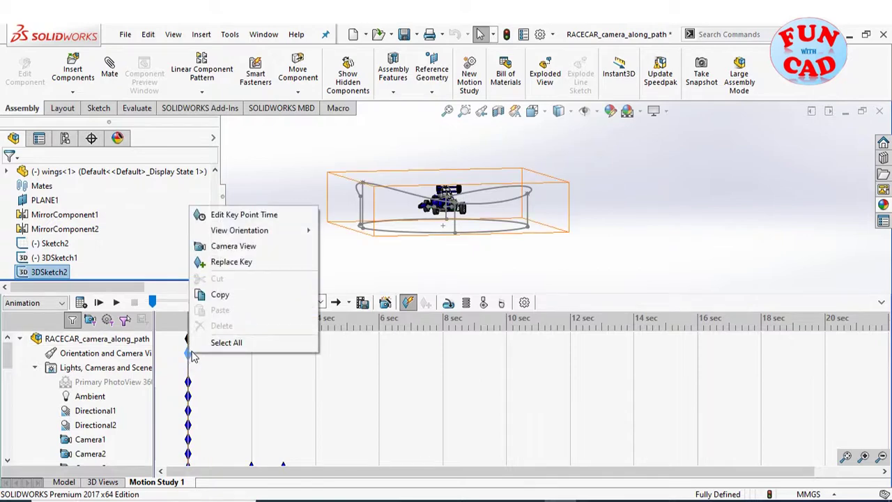
pyautogui.click(223, 248)
pyautogui.click(386, 251)
pyautogui.click(414, 335)
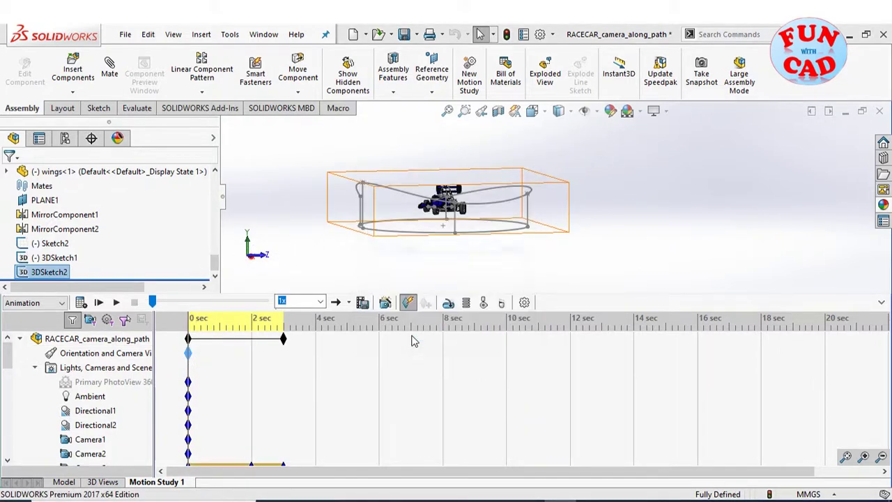
# Play the animation through Camera5 with the timeline collapsed, and expand the timeline again
pyautogui.click(883, 303)
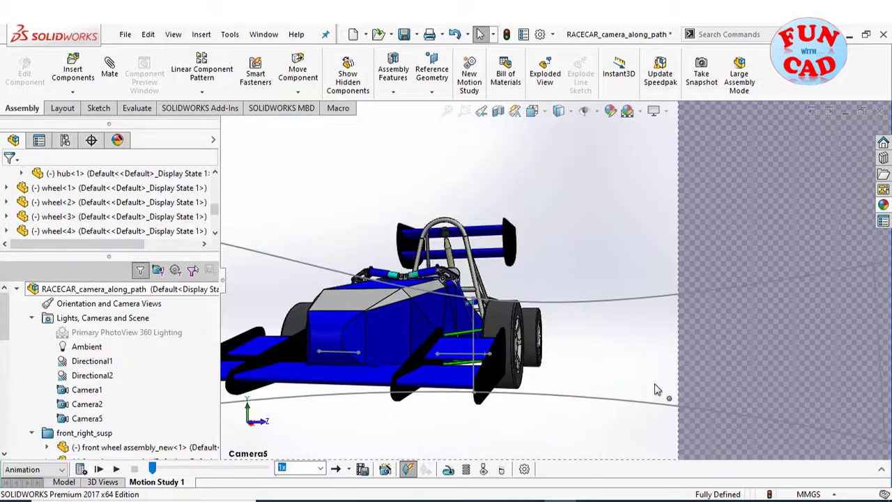
pyautogui.click(114, 471)
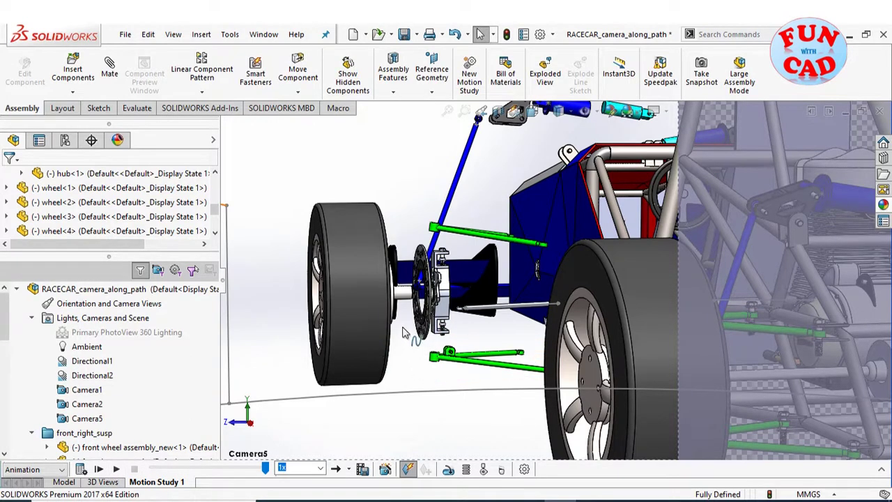
pyautogui.click(882, 469)
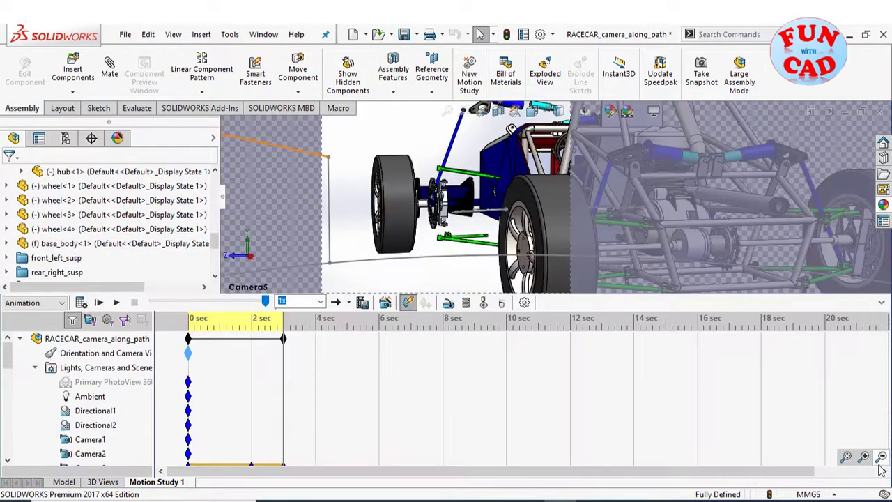
# Shift the motion keys of the front wheel assembly and front lower arm<1> to 3 and 4 sec
pyautogui.scroll(-3, 311, 397)
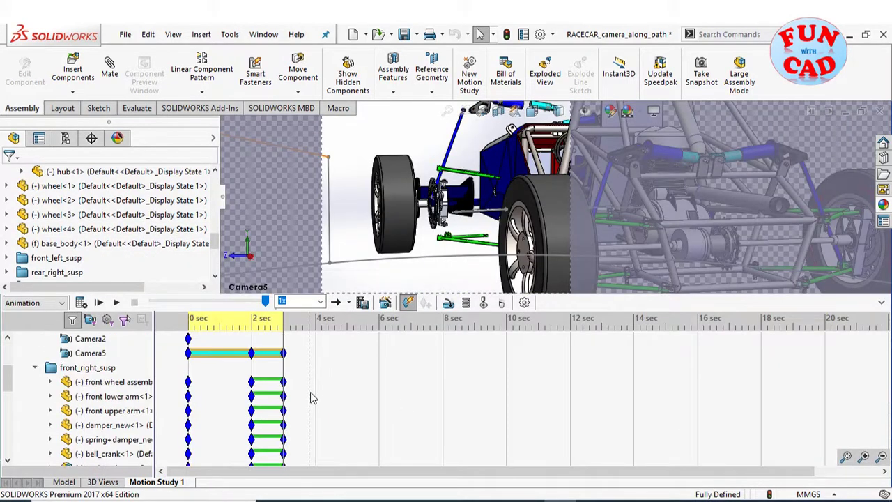
pyautogui.scroll(3, 309, 397)
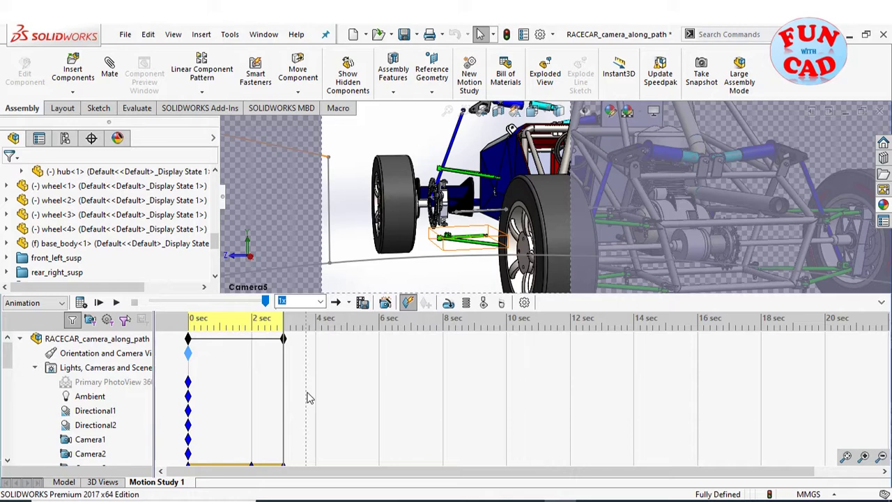
pyautogui.scroll(-5, 309, 397)
pyautogui.scroll(2, 309, 397)
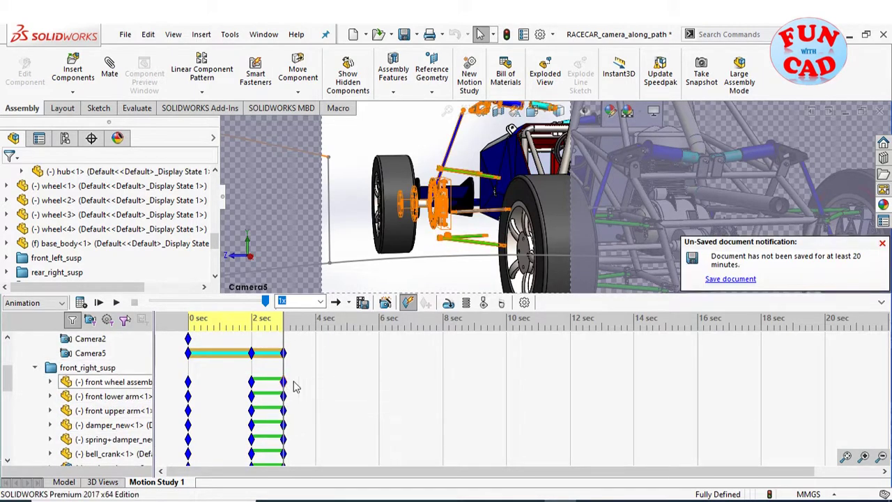
pyautogui.moveTo(285, 383); pyautogui.dragTo(316, 387)
pyautogui.moveTo(252, 382); pyautogui.dragTo(264, 398)
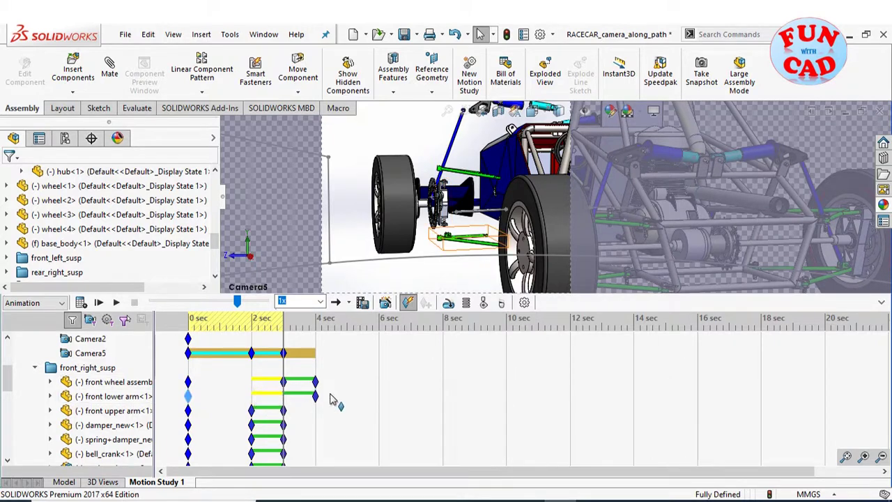
# Shift the motion keys of front upper arm<1>, damper_new<1> and the spring+damper to 3 and 4 sec
pyautogui.scroll(-1, 300, 384)
pyautogui.scroll(1, 295, 383)
pyautogui.moveTo(283, 411)
pyautogui.mouseDown()
pyautogui.moveTo(303, 410)
pyautogui.moveTo(267, 412)
pyautogui.moveTo(284, 412)
pyautogui.mouseUp()
pyautogui.moveTo(283, 425); pyautogui.dragTo(315, 427)
pyautogui.moveTo(251, 425); pyautogui.dragTo(315, 439)
pyautogui.moveTo(252, 439); pyautogui.dragTo(274, 441)
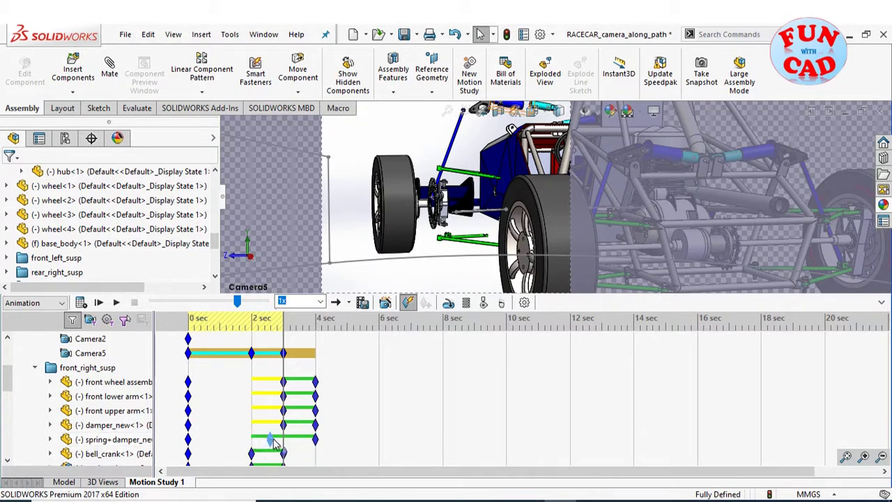
# Shift the motion keys of bell_crank<1> and push_rod_new<2> to 3 and 4 sec
pyautogui.scroll(-4, 374, 421)
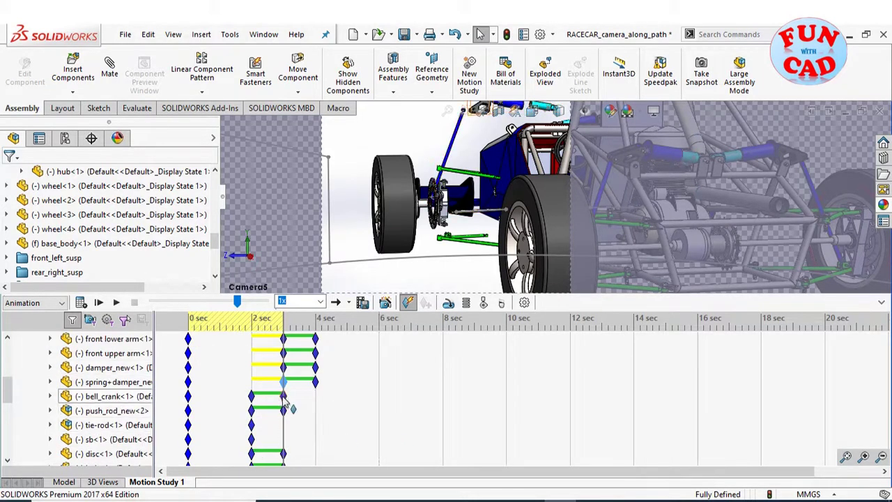
pyautogui.moveTo(284, 397); pyautogui.dragTo(315, 397)
pyautogui.moveTo(252, 397); pyautogui.dragTo(315, 411)
pyautogui.moveTo(252, 411); pyautogui.dragTo(284, 411)
pyautogui.moveTo(251, 424); pyautogui.dragTo(315, 425)
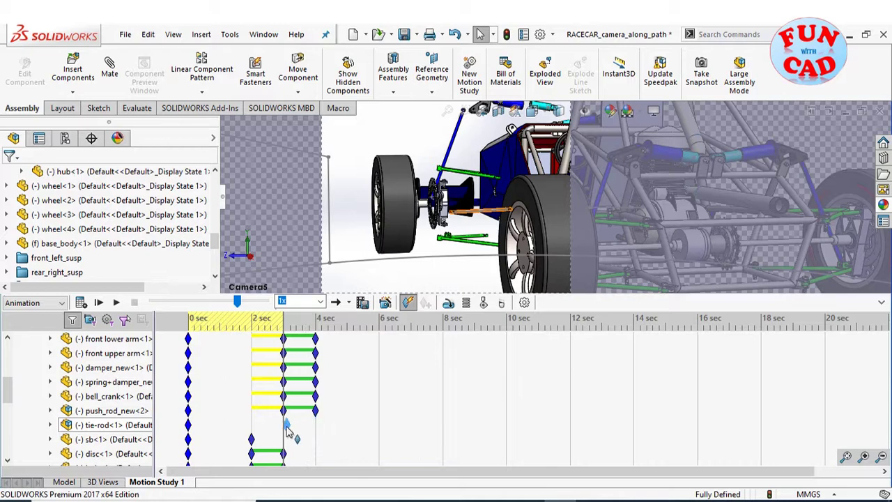
pyautogui.scroll(-2, 301, 430)
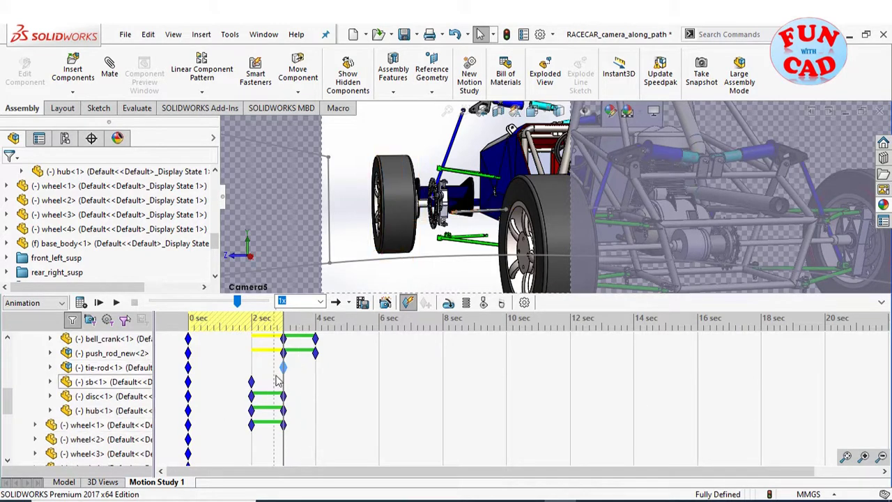
pyautogui.moveTo(285, 370); pyautogui.dragTo(251, 368)
# Shift the motion keys of disc<1>, hub<1> and wheel<1> to 3 and 4 sec
pyautogui.moveTo(285, 397); pyautogui.dragTo(316, 401)
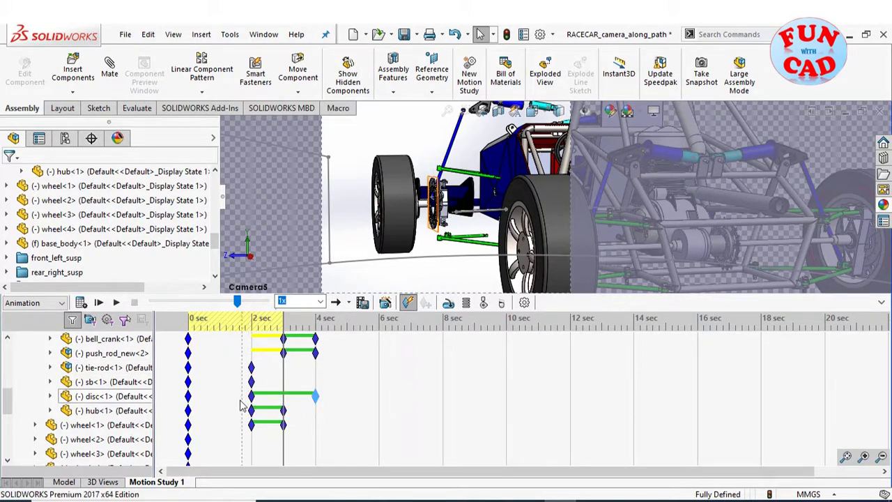
pyautogui.moveTo(253, 397)
pyautogui.mouseDown()
pyautogui.moveTo(279, 397)
pyautogui.moveTo(285, 413)
pyautogui.moveTo(315, 411)
pyautogui.moveTo(288, 426)
pyautogui.moveTo(316, 425)
pyautogui.mouseUp()
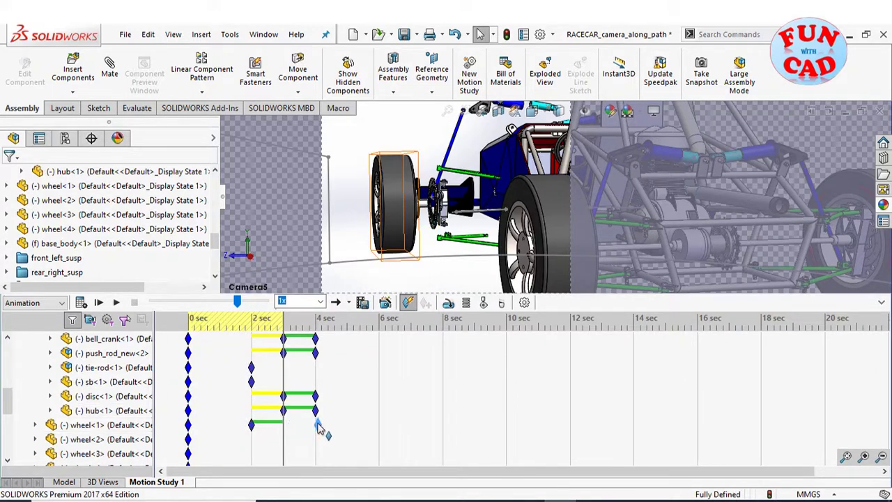
pyautogui.moveTo(255, 424); pyautogui.dragTo(315, 428)
# Recalculate the motion study and check the timing of the front_right_susp component keys
pyautogui.scroll(2, 328, 428)
pyautogui.scroll(3, 334, 431)
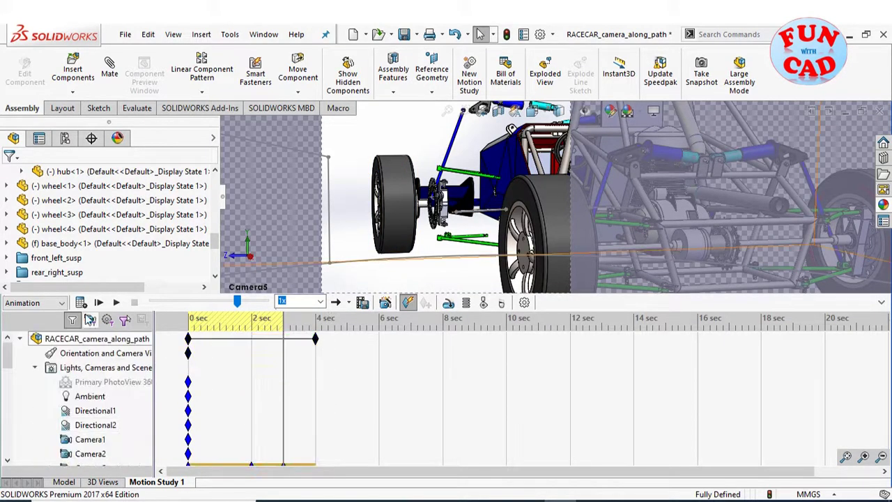
pyautogui.click(81, 302)
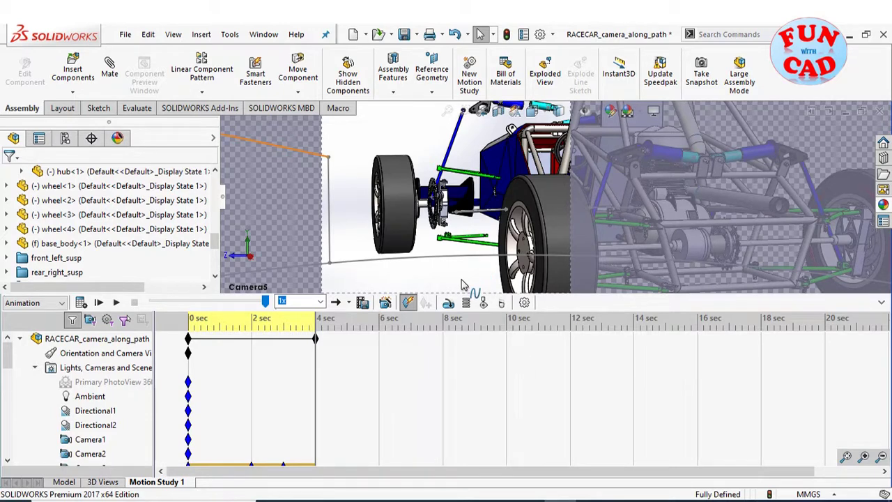
pyautogui.scroll(-3, 346, 420)
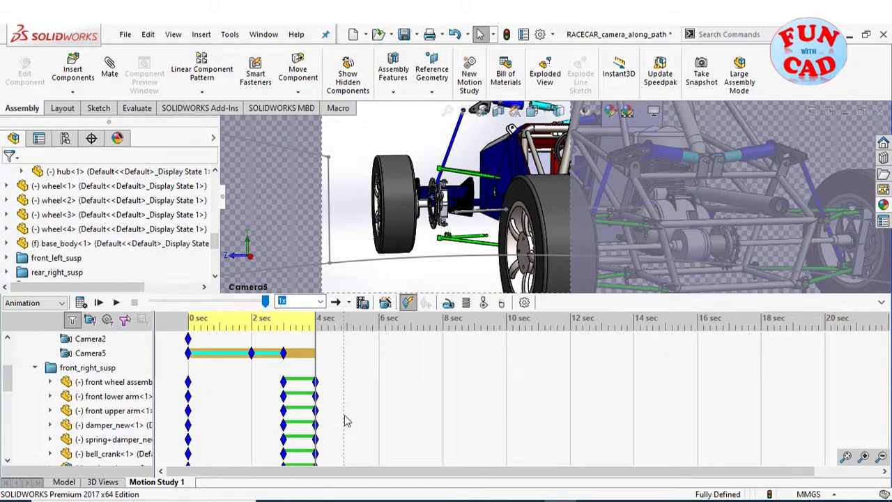
# Copy Camera5's key from 3 sec and paste it at 4 sec in the motion study
pyautogui.scroll(2, 347, 420)
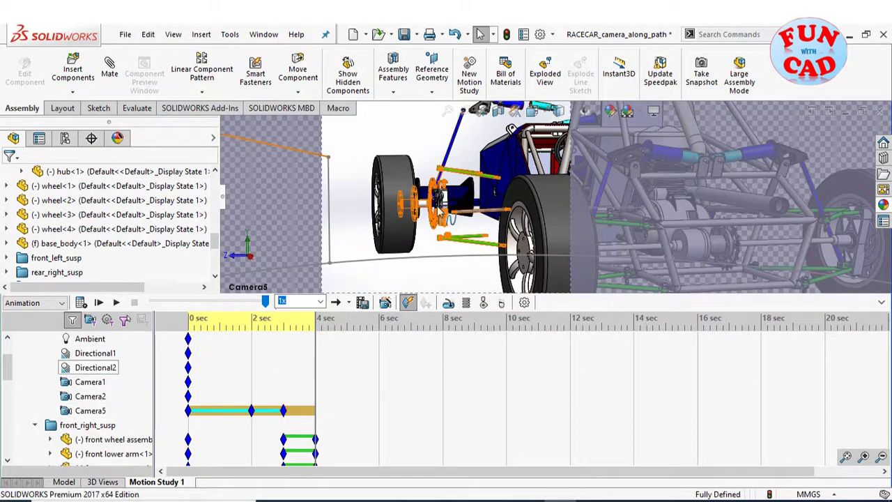
pyautogui.rightClick(284, 411)
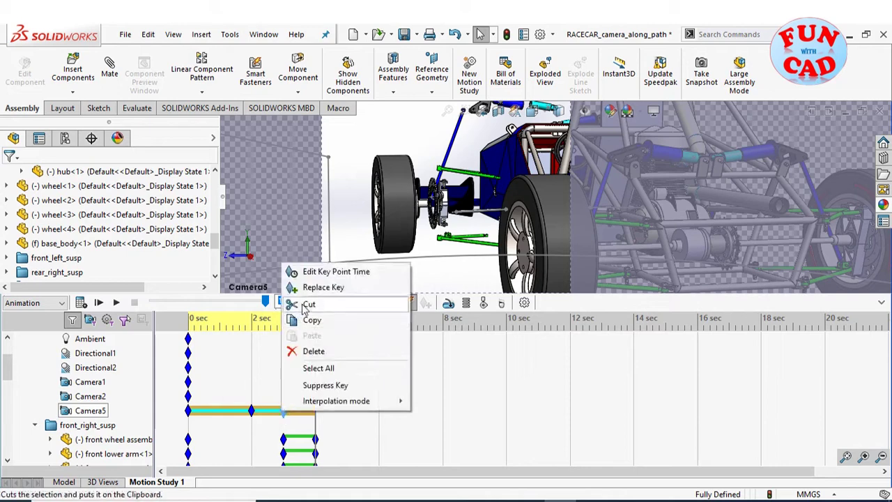
pyautogui.click(310, 319)
pyautogui.rightClick(316, 411)
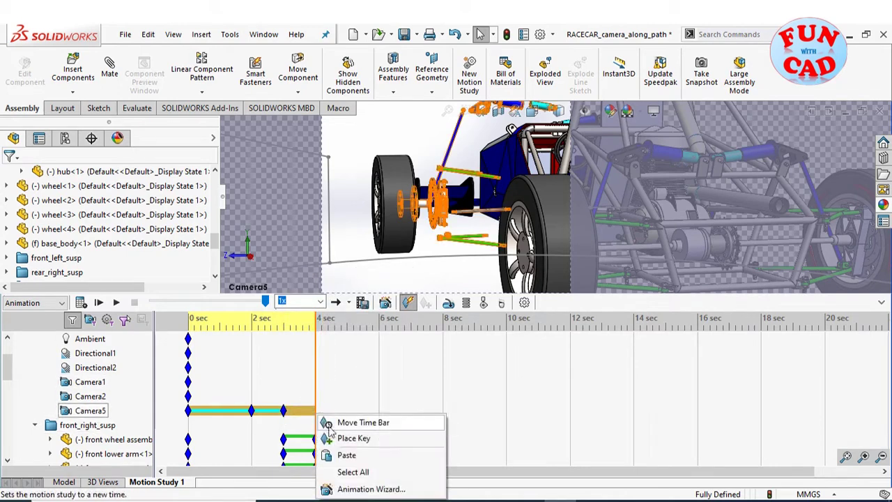
pyautogui.click(339, 454)
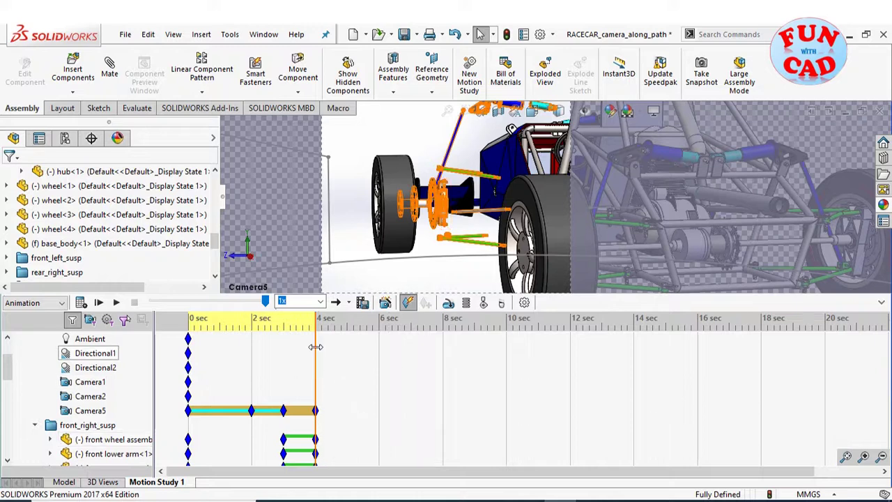
# Move the time bar to 5 sec and place a new key there for Camera5
pyautogui.moveTo(317, 346); pyautogui.dragTo(347, 347)
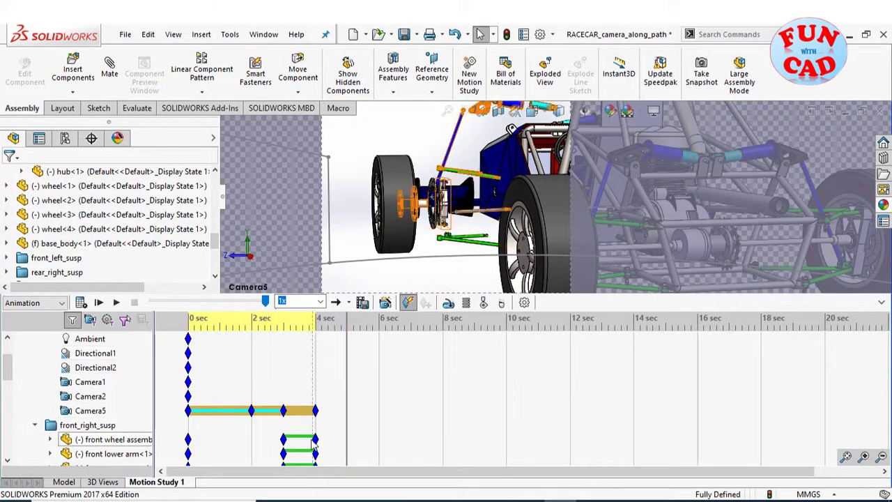
pyautogui.rightClick(347, 410)
pyautogui.click(373, 379)
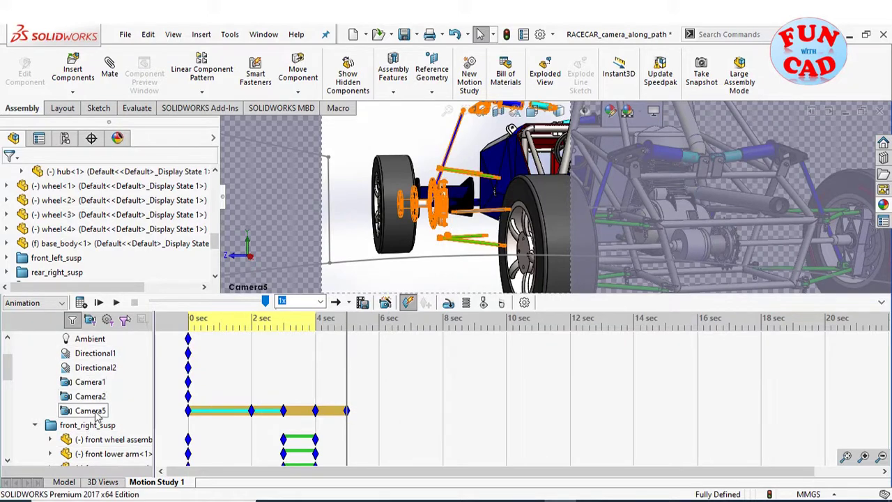
# Edit Camera5 at 5 sec so its position lies slightly farther along Spline1@3DSketch2
pyautogui.rightClick(97, 410)
pyautogui.click(137, 324)
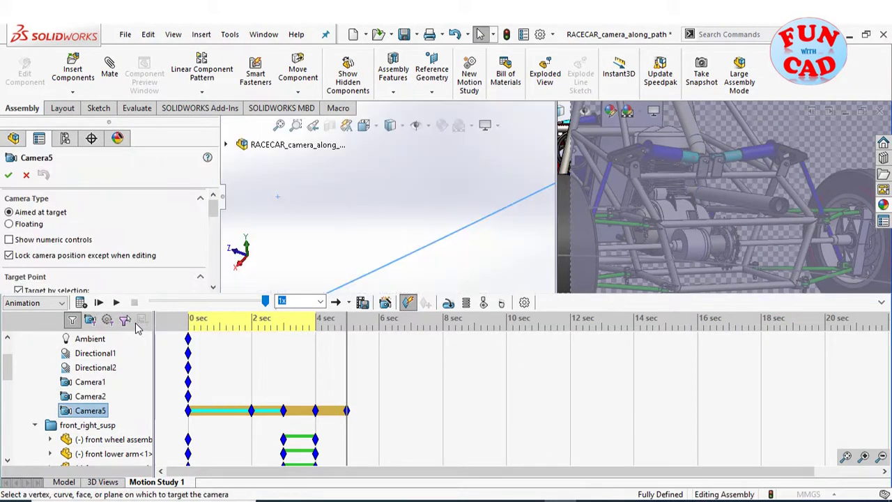
pyautogui.click(279, 124)
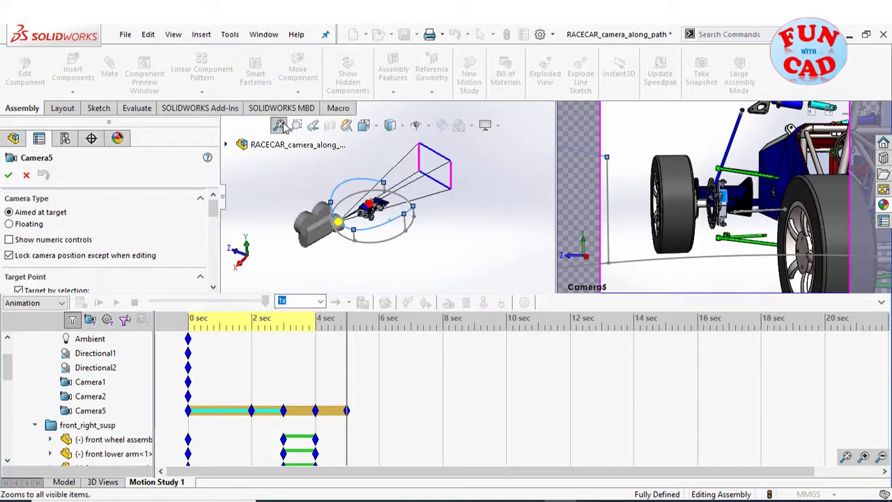
pyautogui.moveTo(216, 212); pyautogui.dragTo(216, 238)
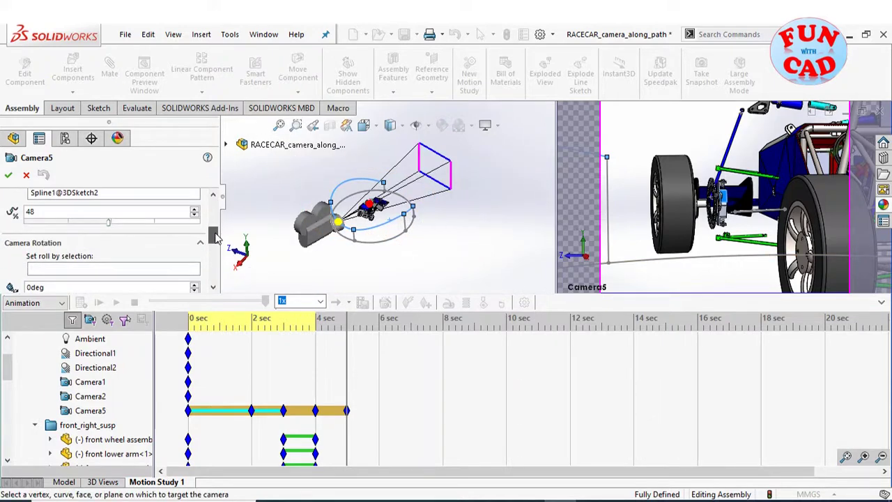
pyautogui.moveTo(113, 228); pyautogui.dragTo(119, 229)
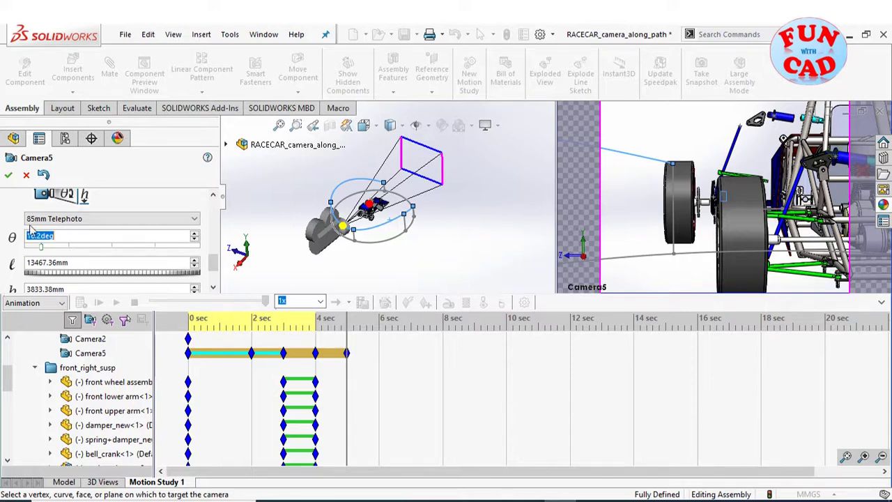
pyautogui.click(9, 174)
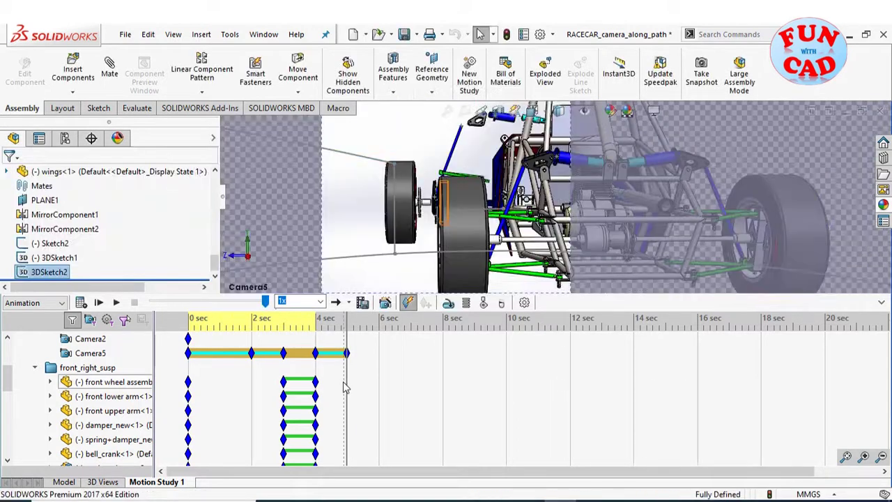
# Copy the 4 sec keys of the front_right_susp components from front wheel assembly to push_rod_new<2> and paste them at 5 sec
pyautogui.moveTo(373, 294); pyautogui.dragTo(375, 262)
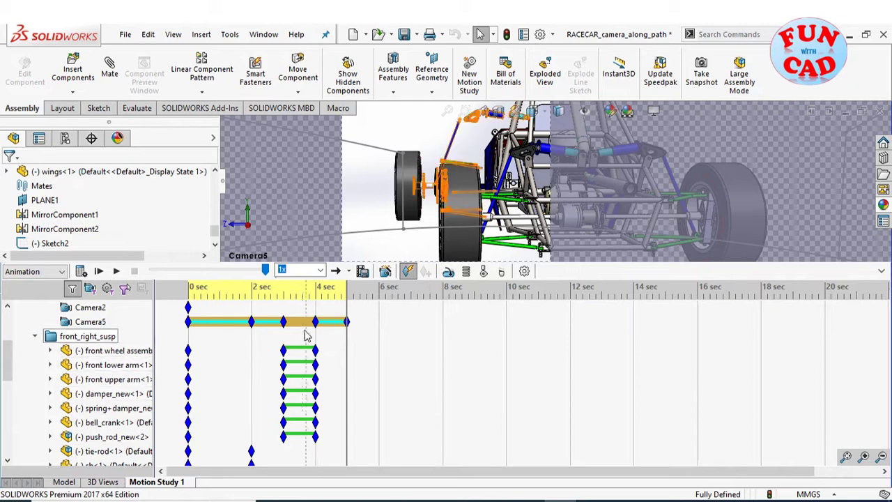
pyautogui.moveTo(302, 332); pyautogui.dragTo(325, 449)
pyautogui.rightClick(317, 354)
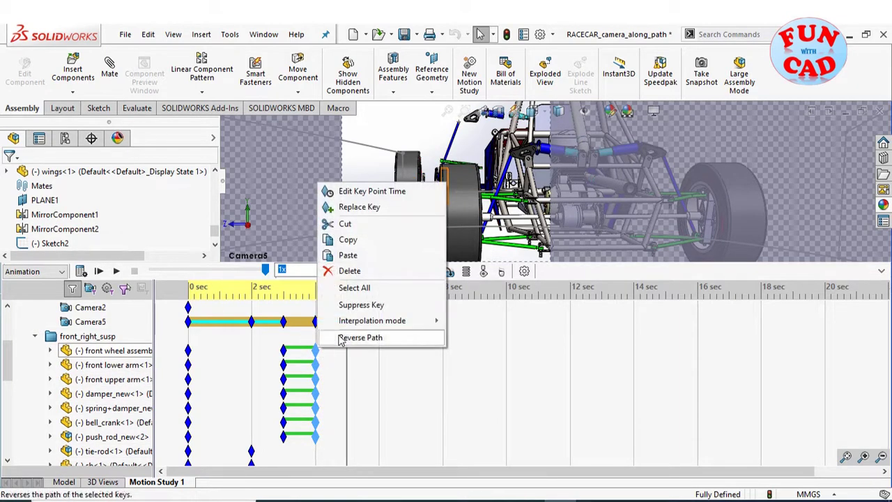
pyautogui.click(348, 239)
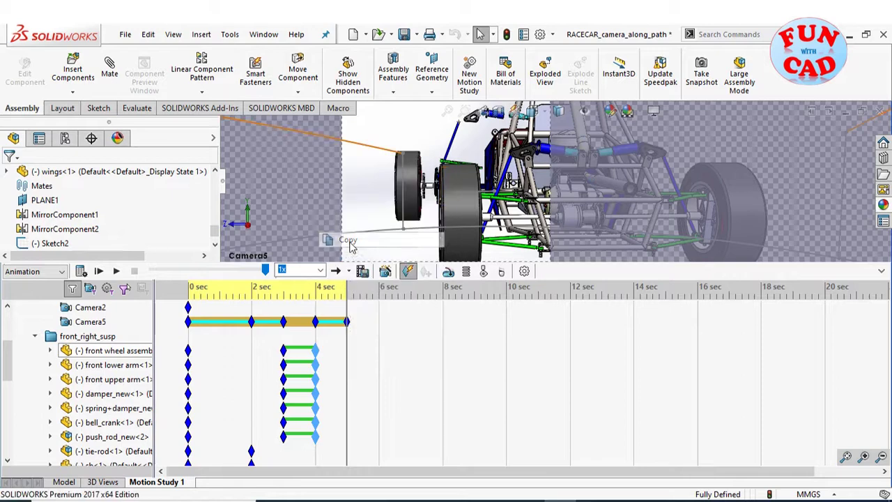
pyautogui.rightClick(346, 348)
pyautogui.click(373, 393)
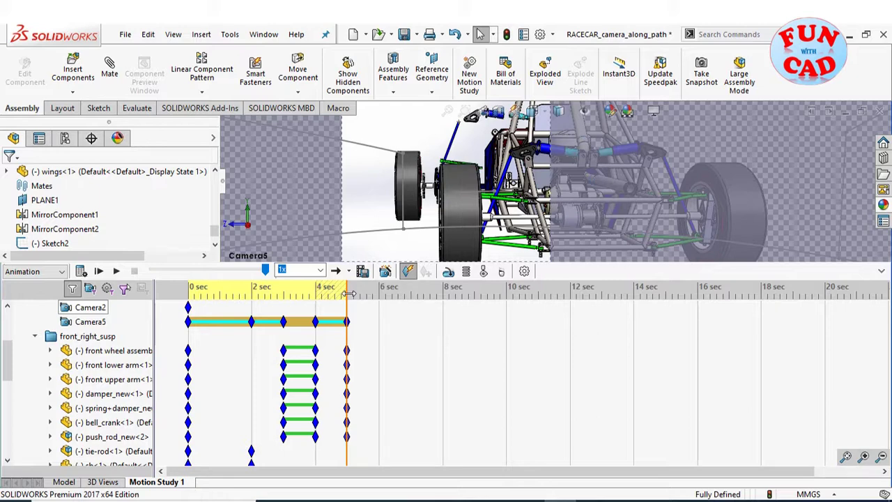
# Copy the 4 sec keys of disc<1>, hub<1> and wheel<1> and paste them at 5 sec
pyautogui.moveTo(349, 294); pyautogui.dragTo(366, 295)
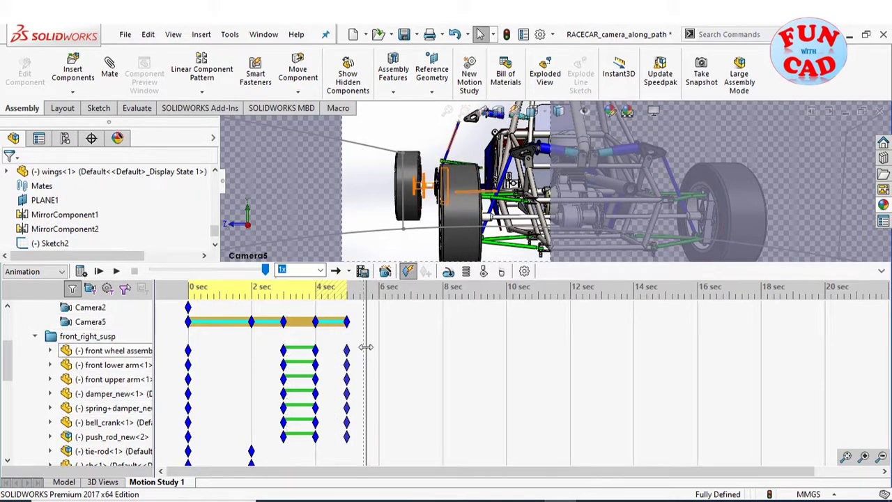
pyautogui.moveTo(367, 347); pyautogui.dragTo(347, 347)
pyautogui.scroll(-2, 386, 409)
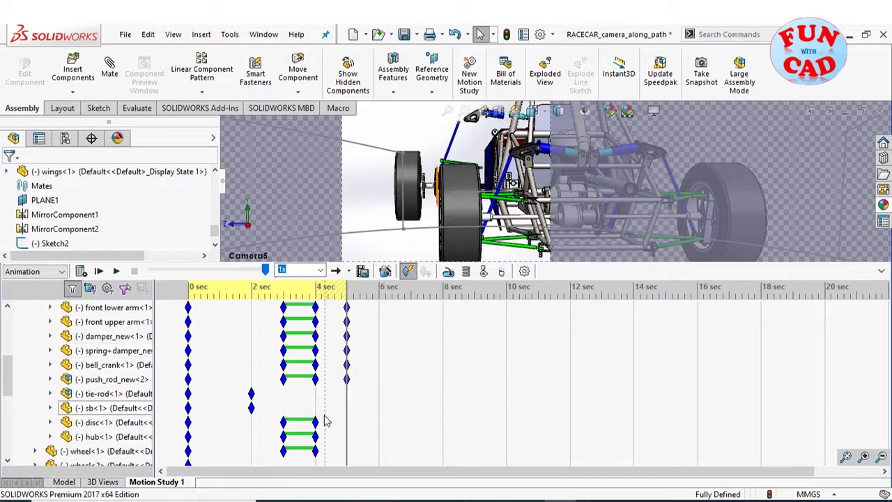
pyautogui.moveTo(307, 413); pyautogui.dragTo(324, 458)
pyautogui.rightClick(315, 419)
pyautogui.click(346, 310)
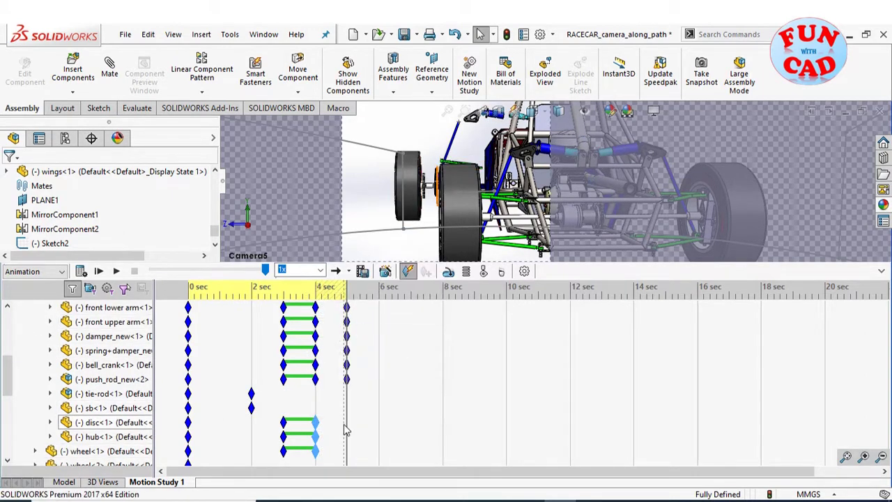
pyautogui.rightClick(348, 337)
pyautogui.click(377, 375)
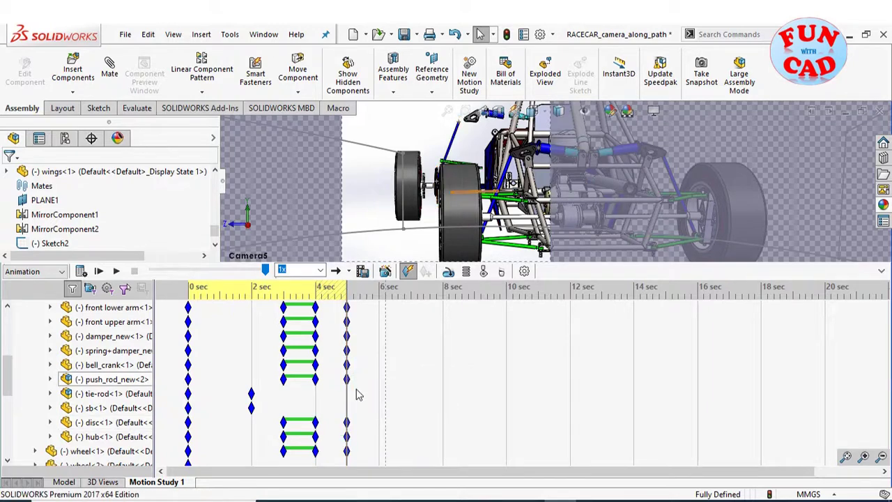
# Copy the 3 sec keys of the front_right_susp components from front wheel assembly to push_rod_new<2> and paste them at 6 sec
pyautogui.moveTo(347, 294); pyautogui.dragTo(378, 306)
pyautogui.scroll(3, 374, 315)
pyautogui.scroll(-1, 398, 364)
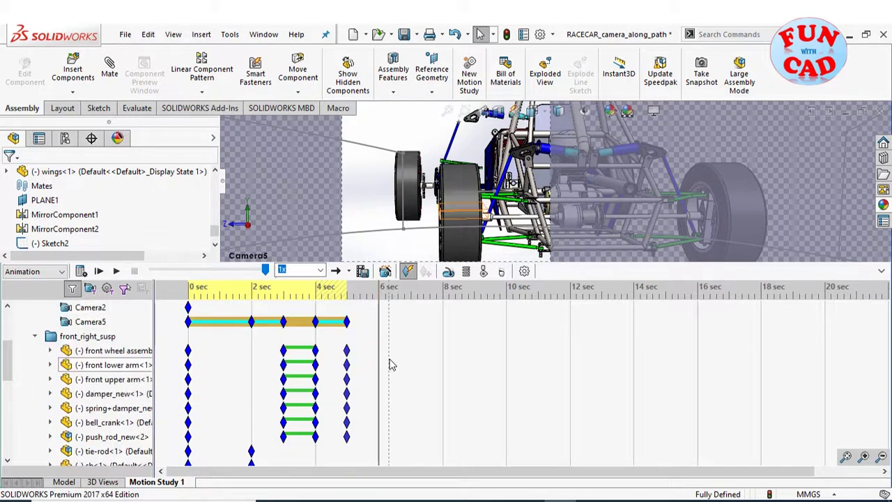
pyautogui.scroll(-1, 389, 365)
pyautogui.scroll(1, 385, 364)
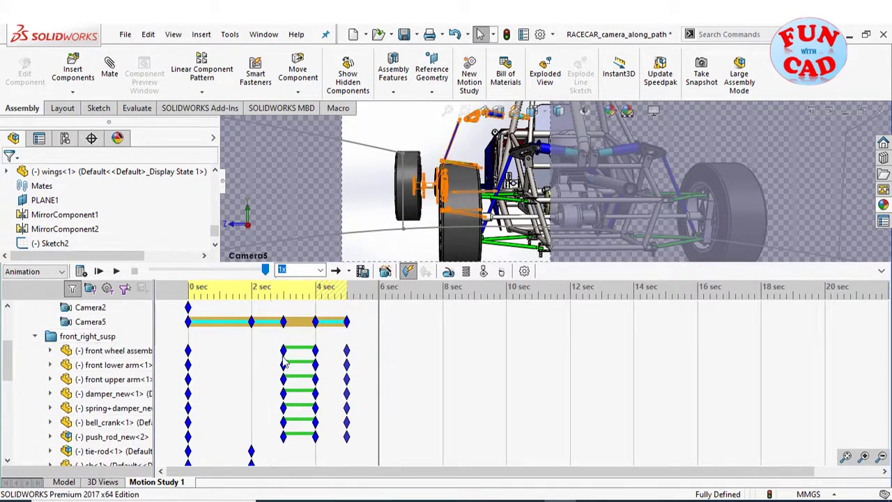
pyautogui.moveTo(273, 339); pyautogui.dragTo(293, 442)
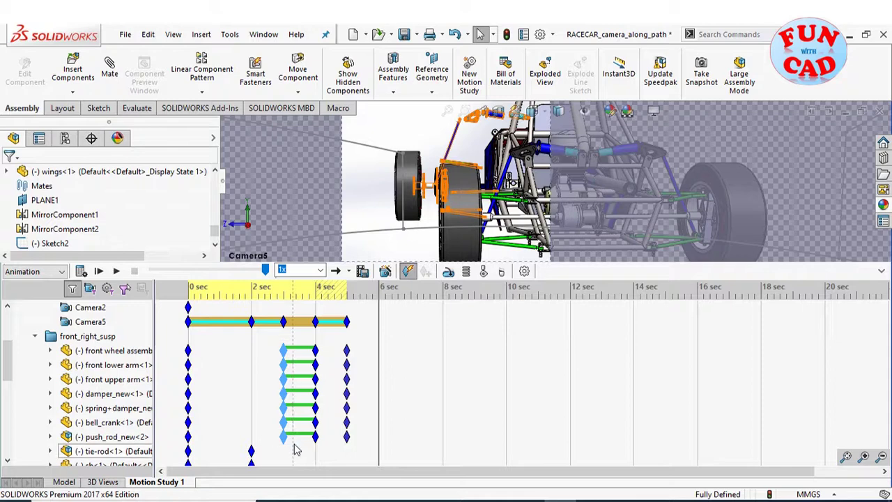
pyautogui.rightClick(283, 350)
pyautogui.click(315, 257)
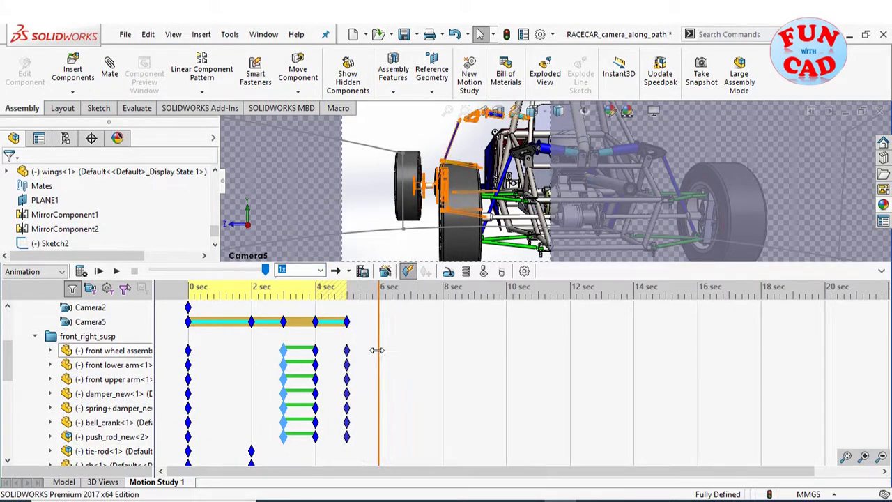
pyautogui.rightClick(379, 351)
pyautogui.click(409, 393)
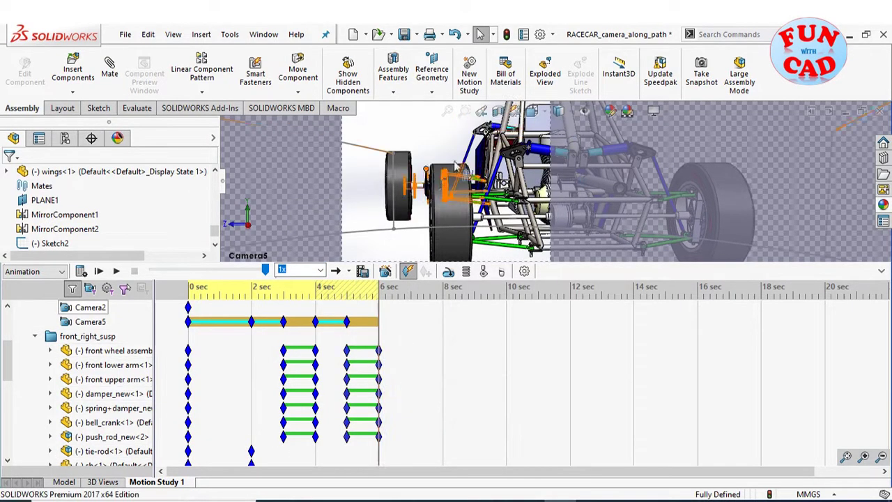
# Copy the 3 sec keys of disc<1>, hub<1> and wheel<1> and paste them at 6 sec
pyautogui.scroll(-3, 454, 381)
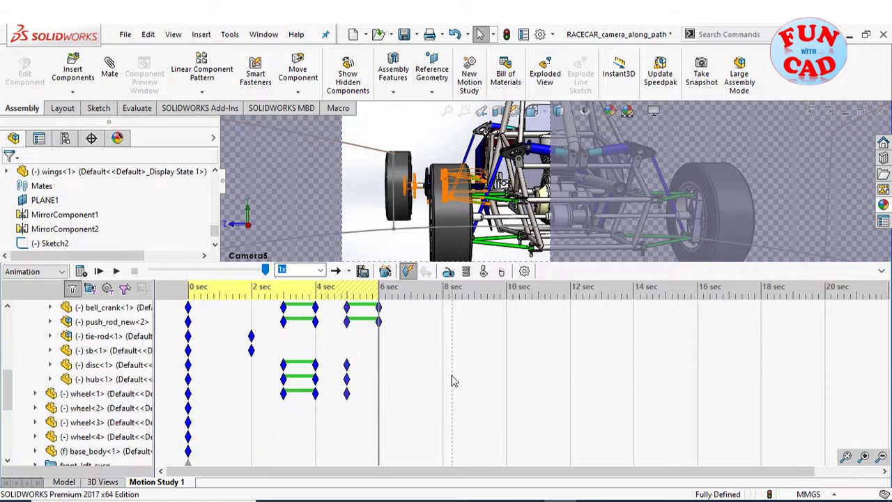
pyautogui.moveTo(274, 347); pyautogui.dragTo(297, 417)
pyautogui.rightClick(284, 367)
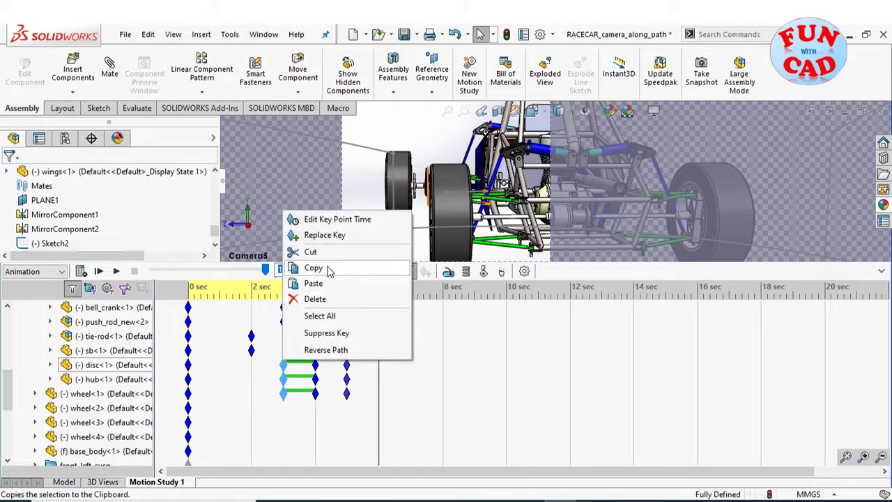
pyautogui.click(319, 265)
pyautogui.rightClick(380, 367)
pyautogui.click(408, 406)
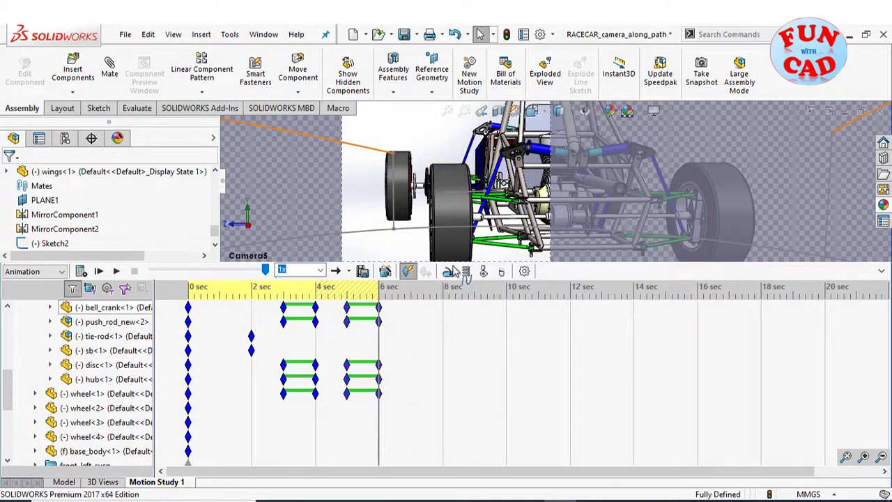
# Check the component keys at 5 and 6 sec and recalculate the motion study
pyautogui.scroll(3, 438, 355)
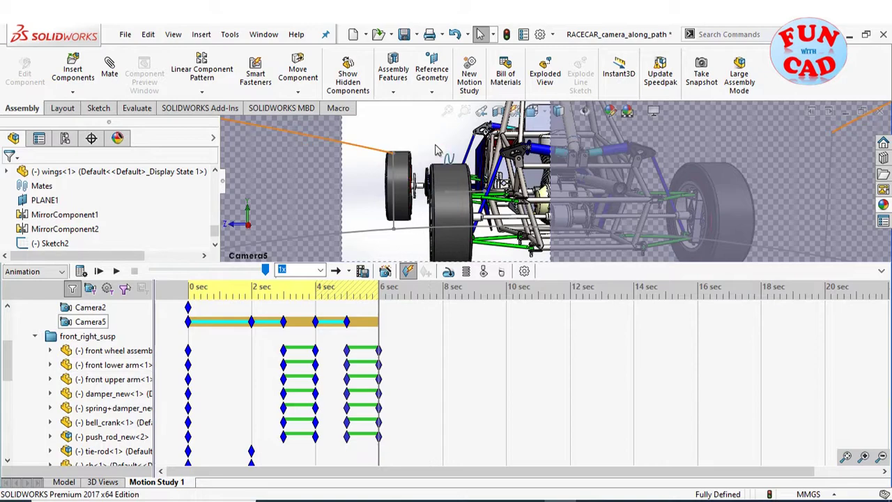
pyautogui.scroll(-2, 105, 380)
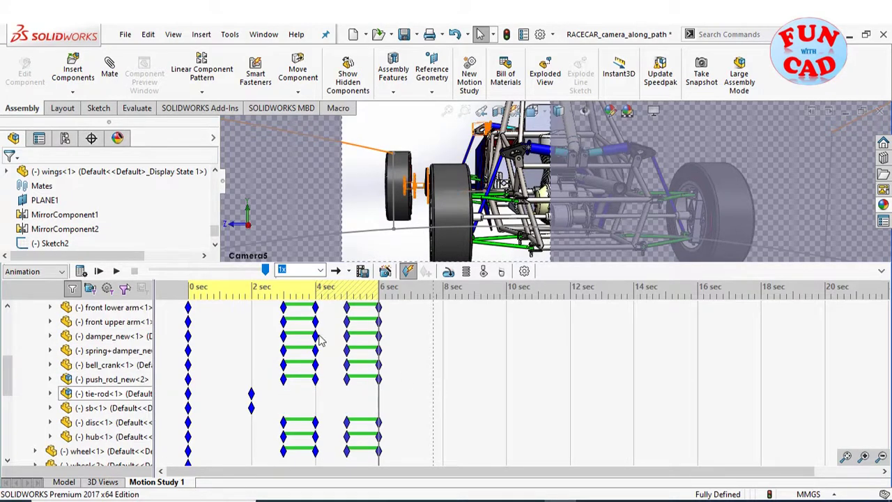
pyautogui.click(80, 271)
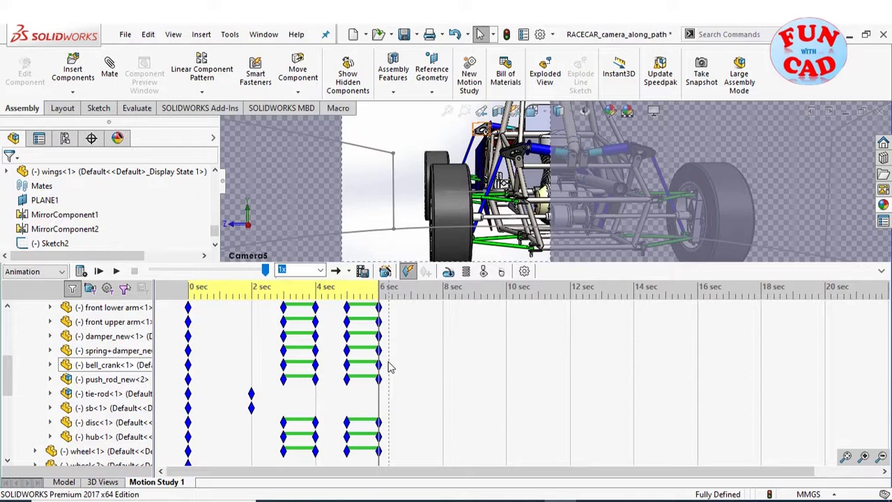
# Move the time bar to 8 sec and place a new key there for Camera5
pyautogui.scroll(3, 400, 363)
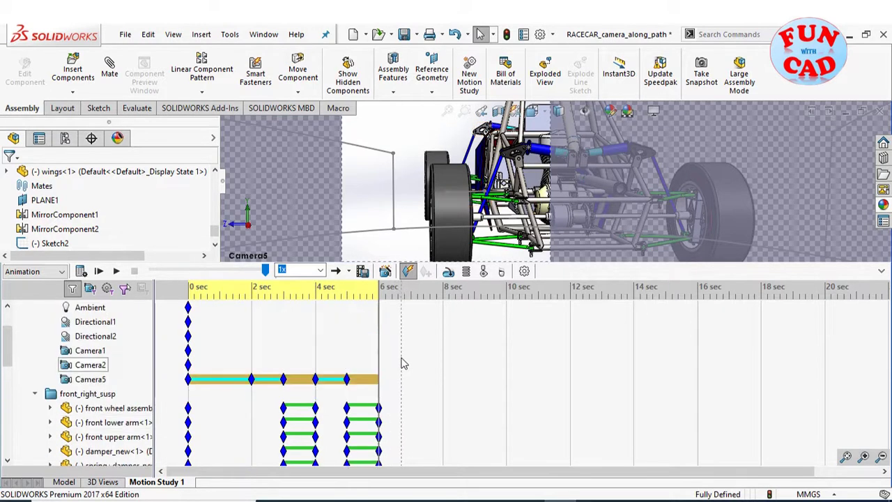
pyautogui.moveTo(381, 313); pyautogui.dragTo(441, 317)
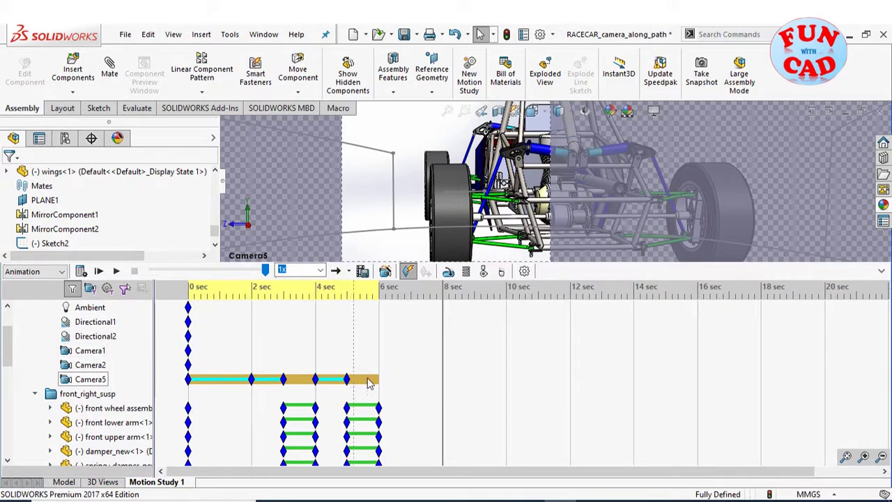
pyautogui.rightClick(441, 378)
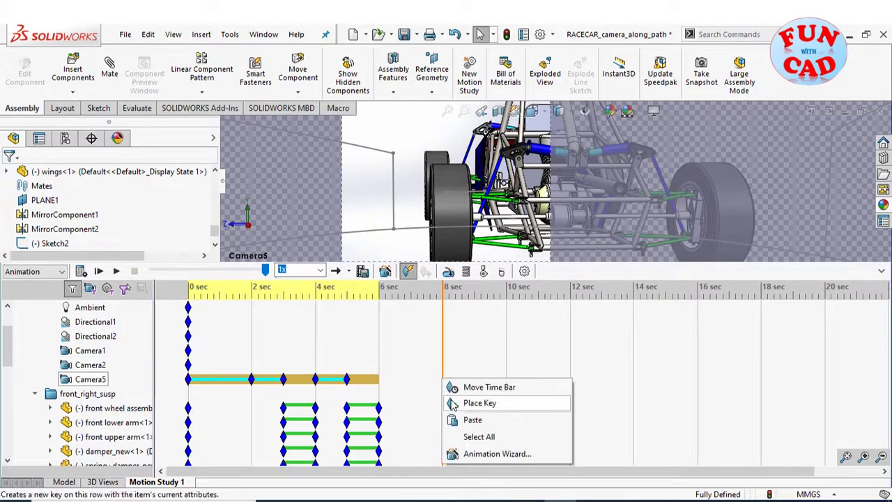
pyautogui.click(478, 404)
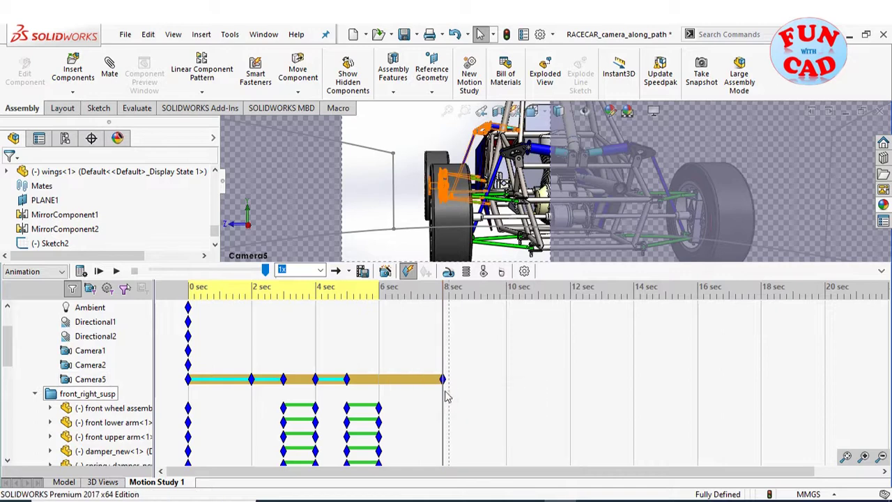
# Edit Camera5 at 8 sec and move its position along Spline1@3DSketch2 until it views the racecar from the side
pyautogui.rightClick(90, 380)
pyautogui.click(118, 393)
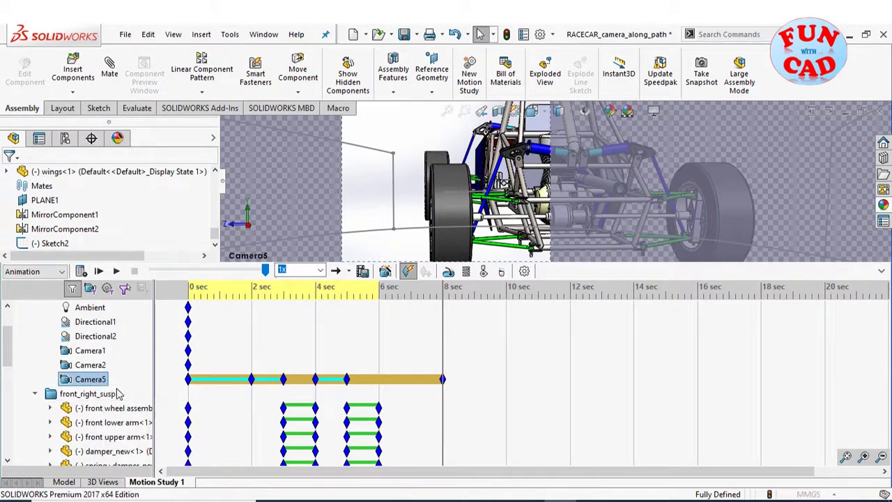
pyautogui.click(279, 127)
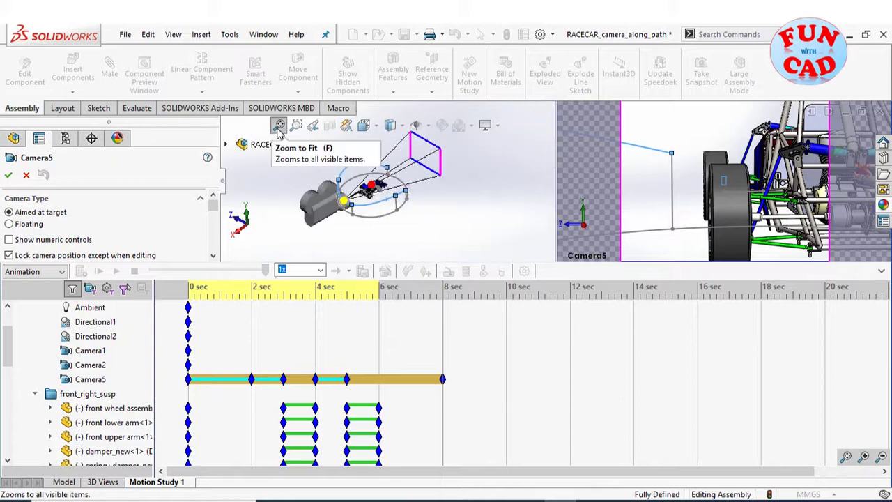
pyautogui.moveTo(212, 214); pyautogui.dragTo(213, 230)
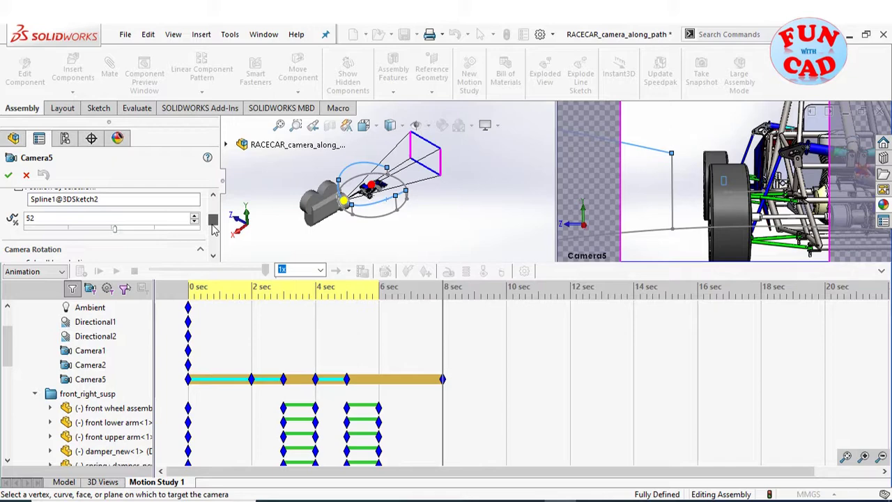
pyautogui.moveTo(214, 225)
pyautogui.mouseDown()
pyautogui.moveTo(214, 209)
pyautogui.moveTo(215, 220)
pyautogui.mouseUp()
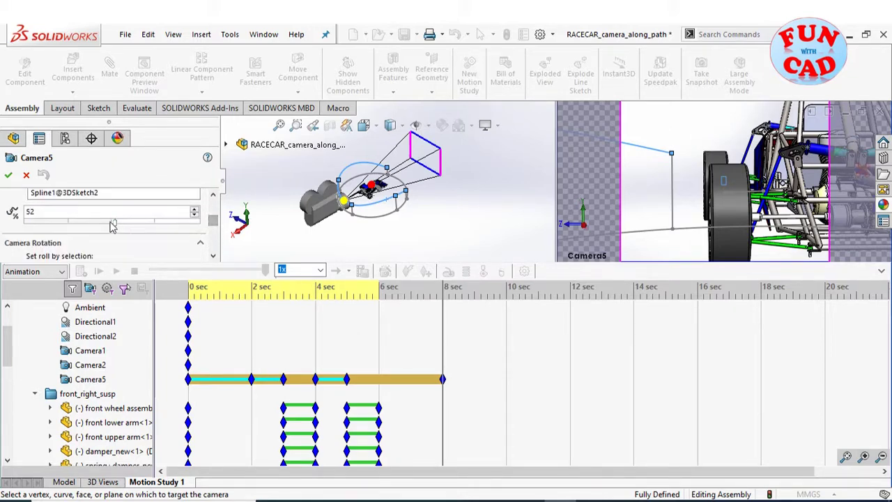
pyautogui.moveTo(117, 225); pyautogui.dragTo(218, 232)
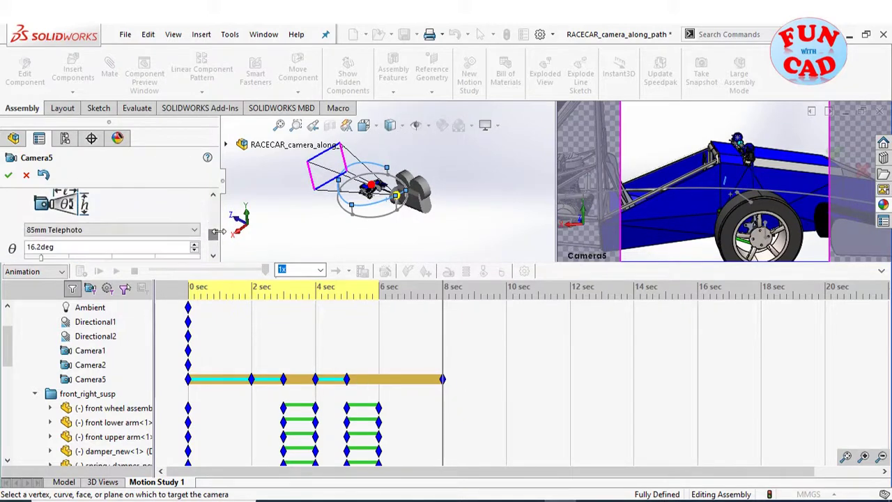
# Widen Camera5's field of view to a custom angle of 43.2 deg so the whole racecar fits, and accept the camera changes
pyautogui.click(195, 251)
pyautogui.click(195, 245)
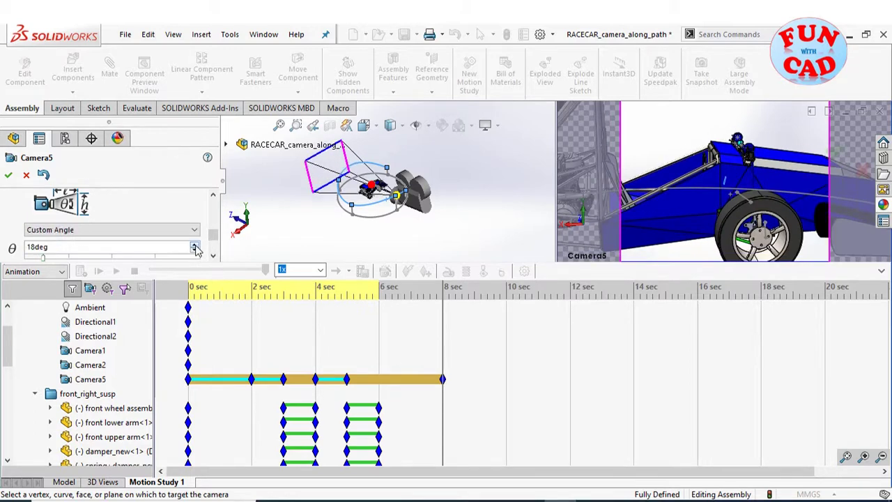
pyautogui.click(195, 247)
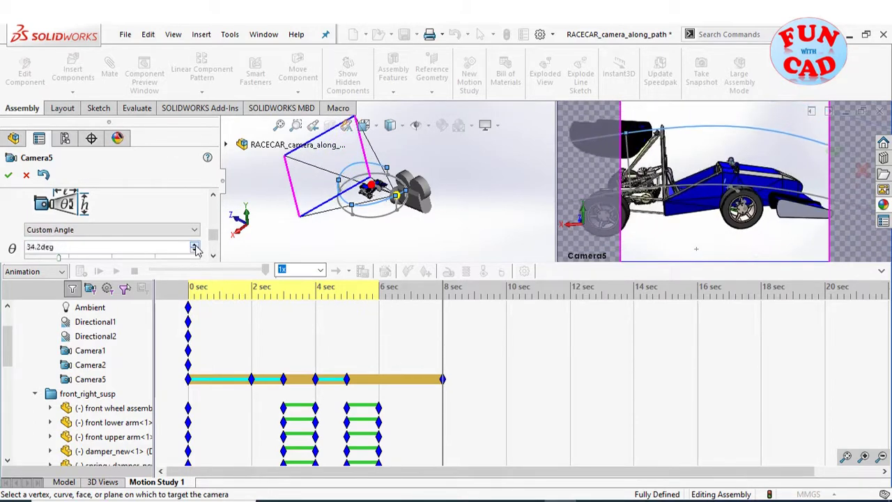
pyautogui.click(195, 247)
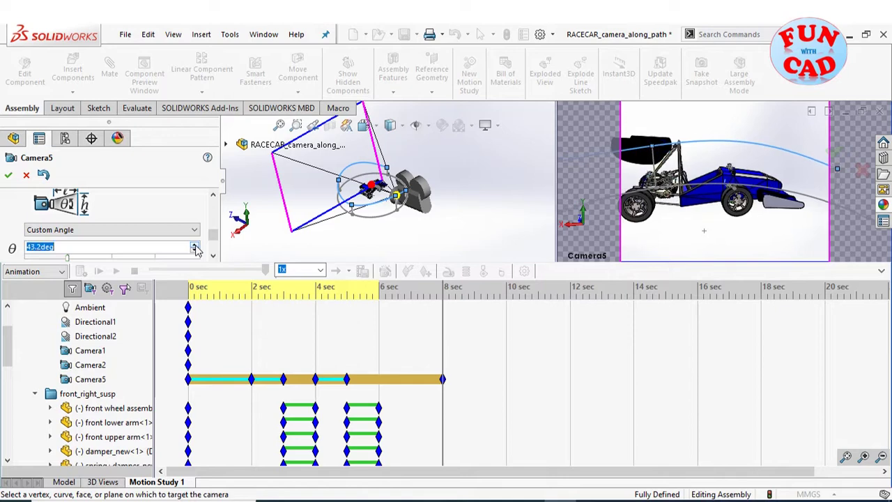
pyautogui.click(9, 175)
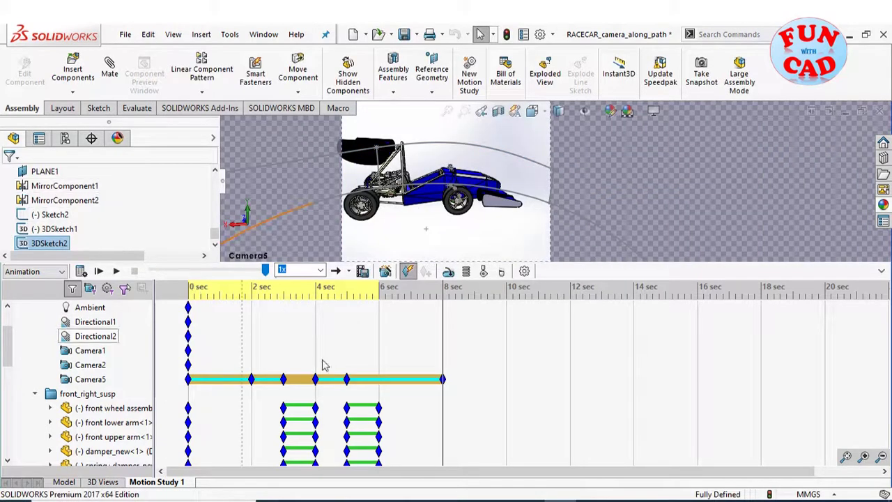
# Move the time bar to about 6.6 sec and place keys there for panel<1> and wings<1>
pyautogui.scroll(-3, 465, 382)
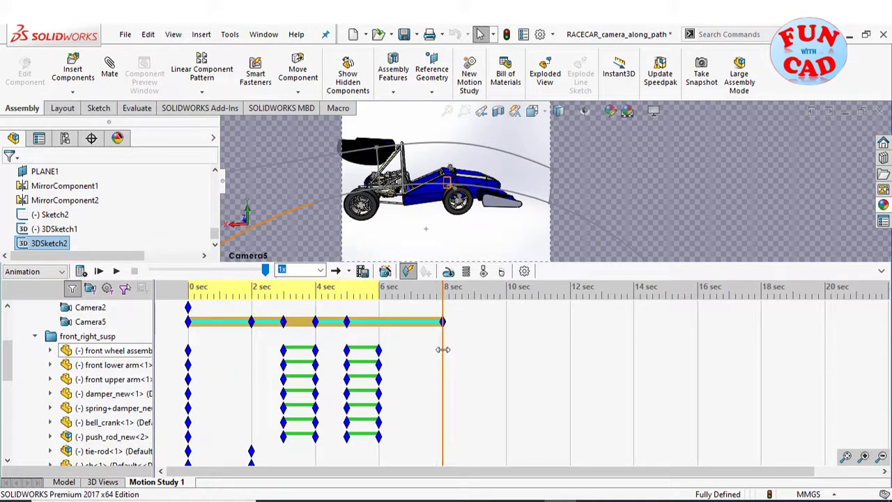
pyautogui.moveTo(442, 349); pyautogui.dragTo(397, 351)
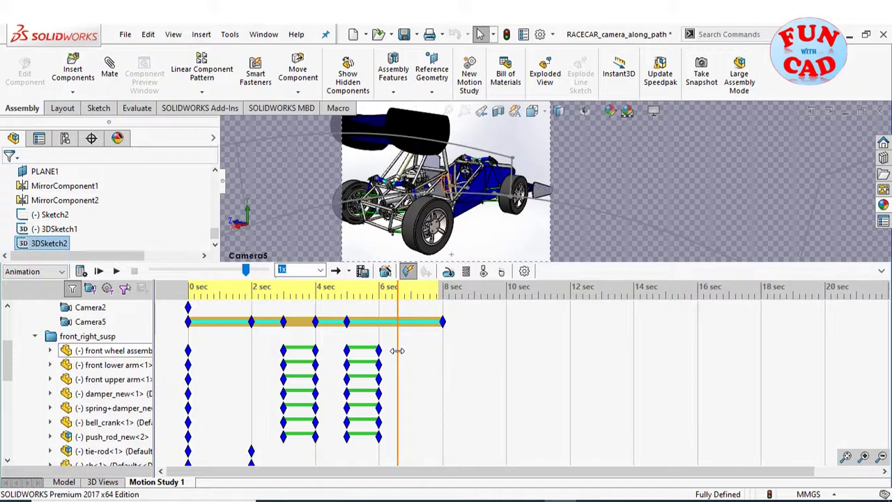
pyautogui.scroll(-2, 415, 386)
pyautogui.scroll(-6, 415, 386)
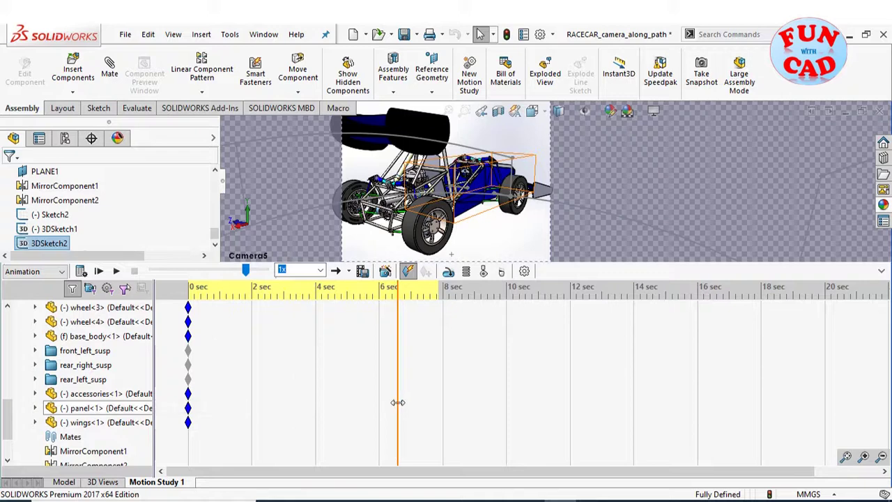
pyautogui.rightClick(398, 404)
pyautogui.click(434, 428)
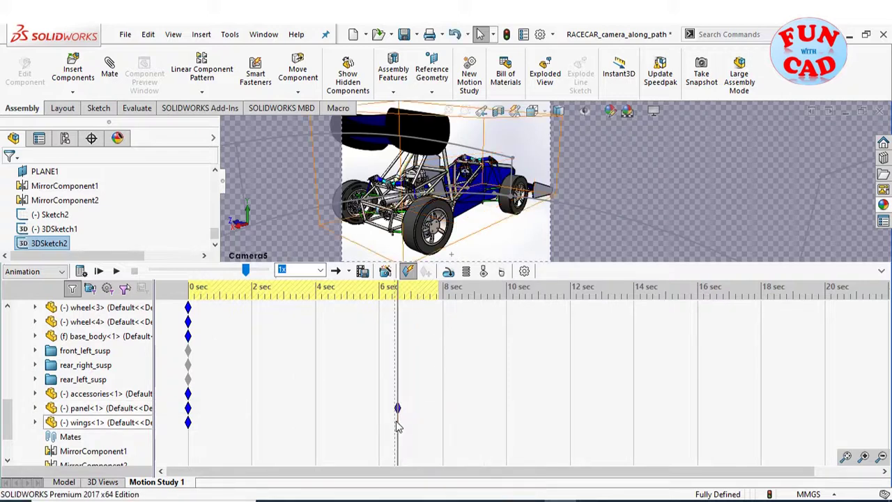
pyautogui.rightClick(399, 420)
pyautogui.click(435, 359)
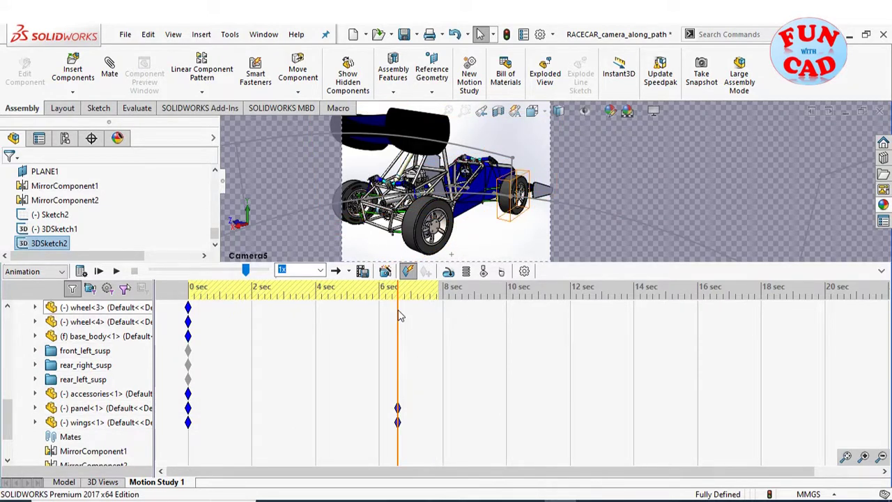
# Move the time bar to 7 sec and place keys there for panel<1> and wings<1>
pyautogui.moveTo(398, 310); pyautogui.dragTo(412, 310)
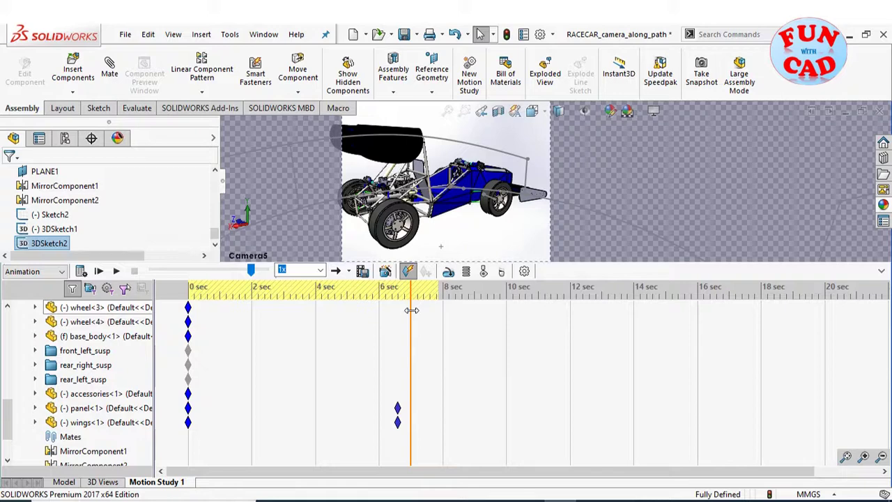
pyautogui.rightClick(411, 408)
pyautogui.click(419, 432)
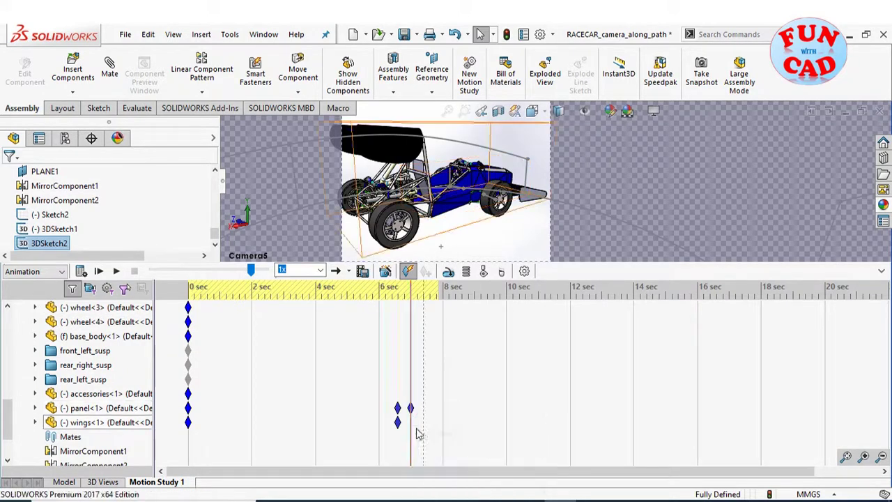
pyautogui.rightClick(411, 424)
pyautogui.click(418, 363)
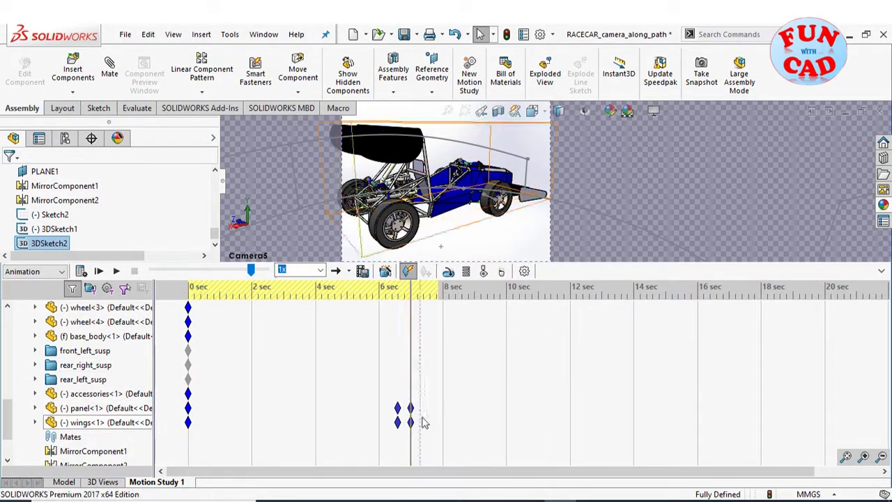
# Hide the panel<1> and wings<1> components at 7 sec
pyautogui.click(122, 410)
pyautogui.rightClick(122, 409)
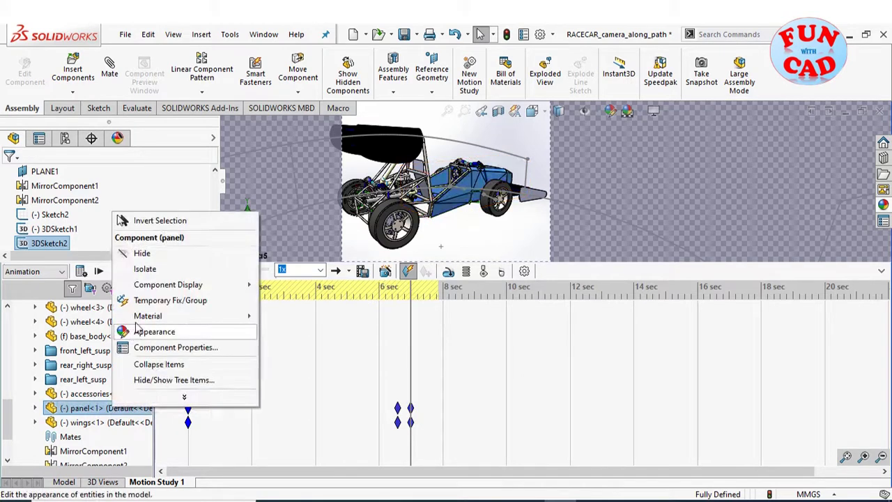
pyautogui.click(144, 254)
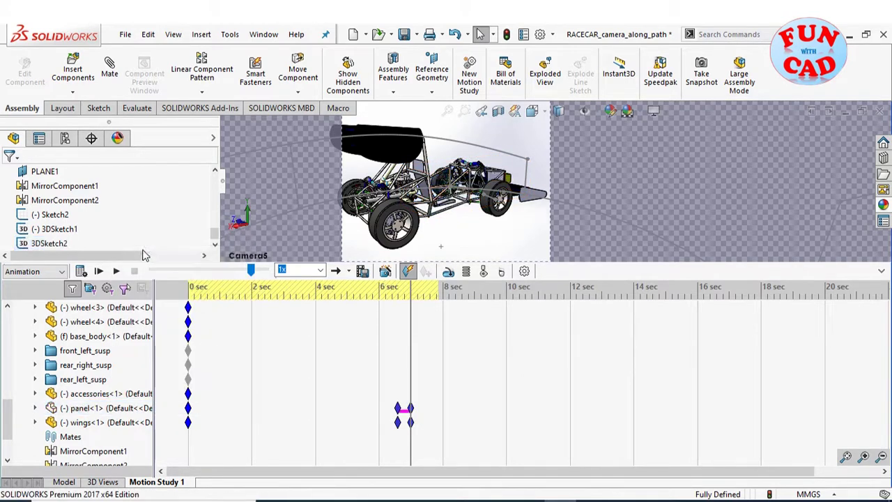
pyautogui.click(104, 423)
pyautogui.rightClick(105, 423)
pyautogui.click(132, 268)
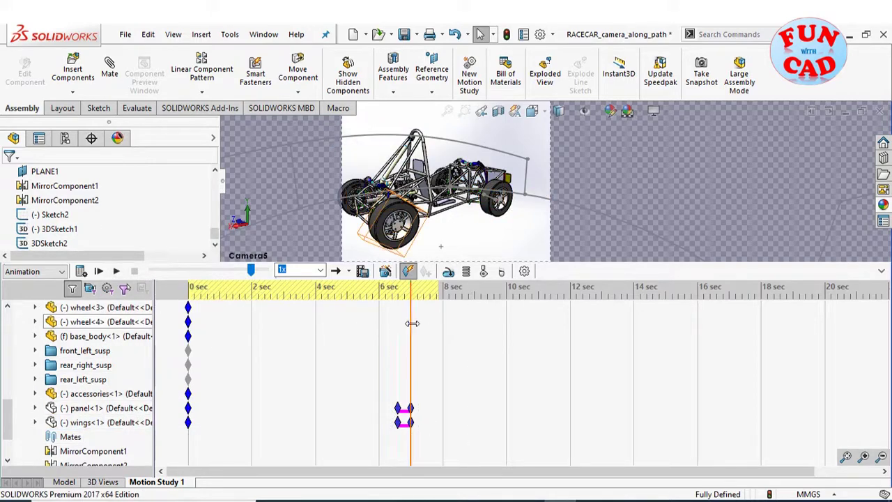
# Move the time bar to 8 sec and place keys there for panel<1> and wings<1>
pyautogui.moveTo(410, 324); pyautogui.dragTo(444, 323)
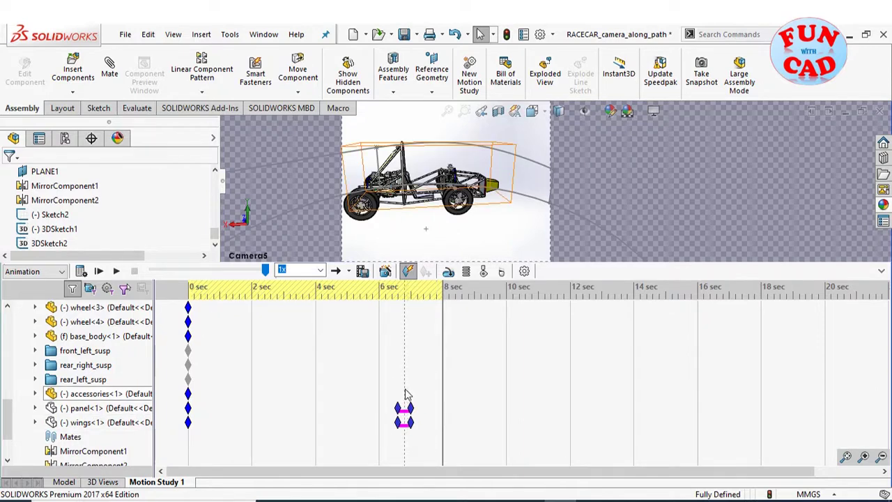
pyautogui.rightClick(443, 409)
pyautogui.click(464, 431)
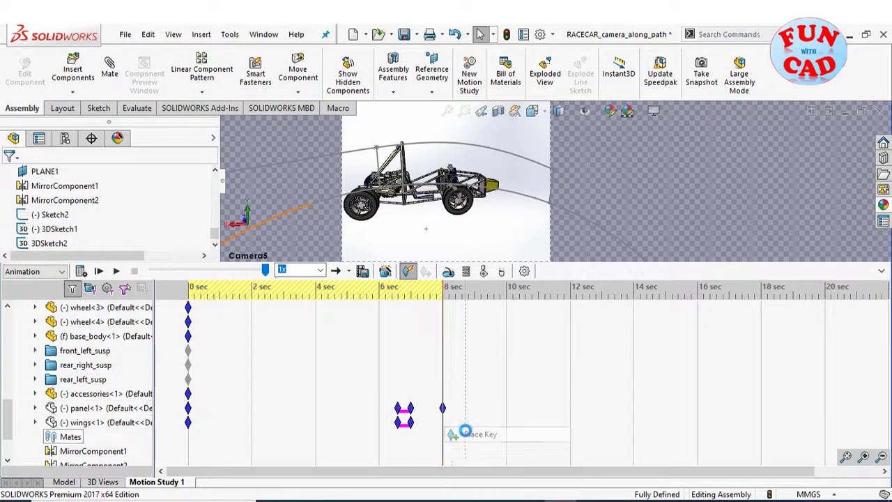
pyautogui.rightClick(444, 427)
pyautogui.click(488, 361)
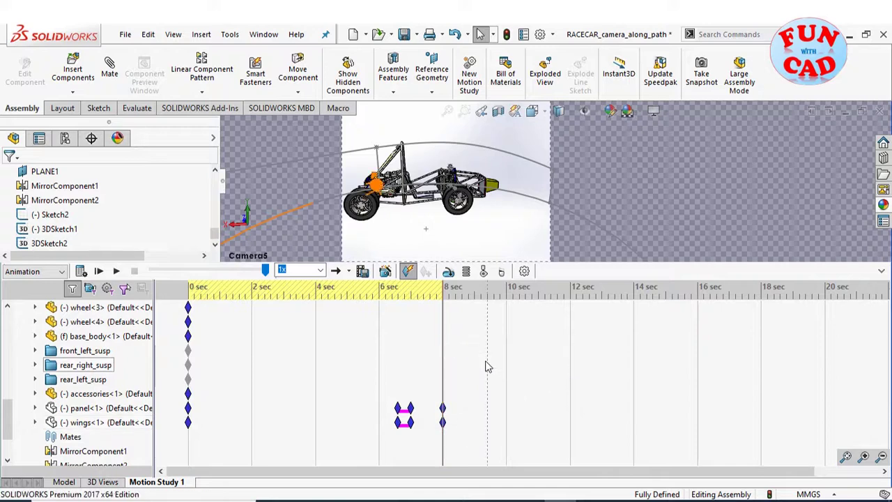
# Copy the keys of panel<1> and wings<1> at about 6.6 sec and paste them at about 8.5 sec
pyautogui.moveTo(447, 321)
pyautogui.mouseDown()
pyautogui.moveTo(437, 321)
pyautogui.moveTo(458, 322)
pyautogui.mouseUp()
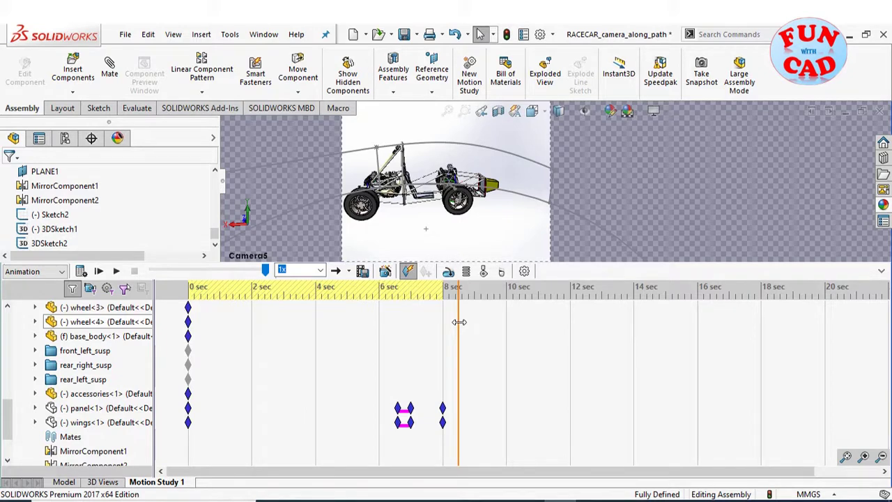
pyautogui.rightClick(402, 409)
pyautogui.click(429, 333)
pyautogui.rightClick(459, 411)
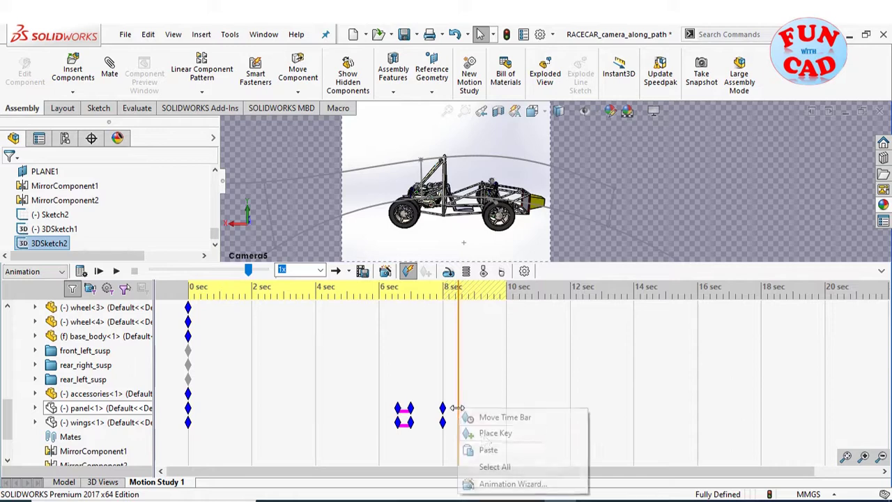
pyautogui.click(488, 449)
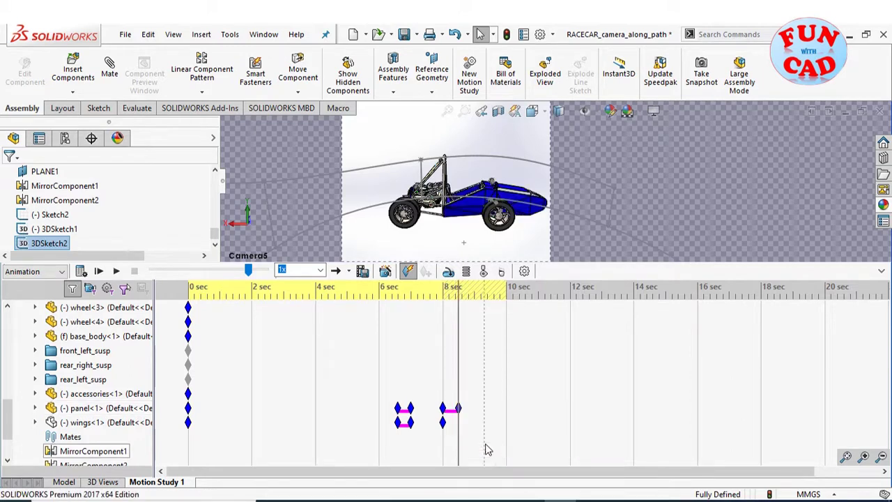
pyautogui.rightClick(402, 421)
pyautogui.click(413, 346)
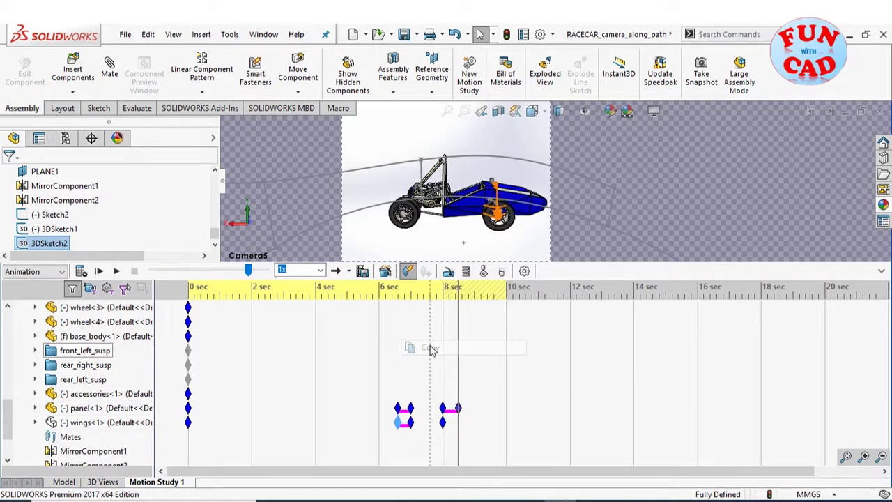
pyautogui.rightClick(456, 420)
pyautogui.click(490, 378)
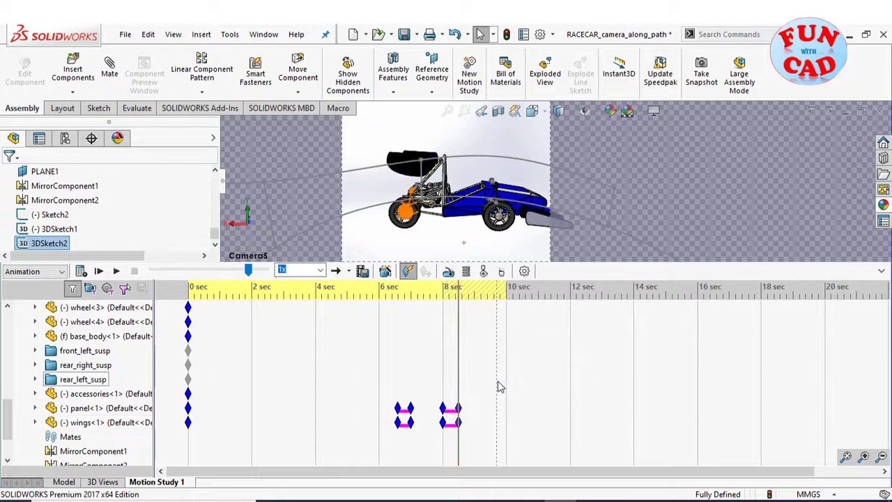
# Place a new Camera5 key at about 8.5 sec
pyautogui.scroll(5, 446, 342)
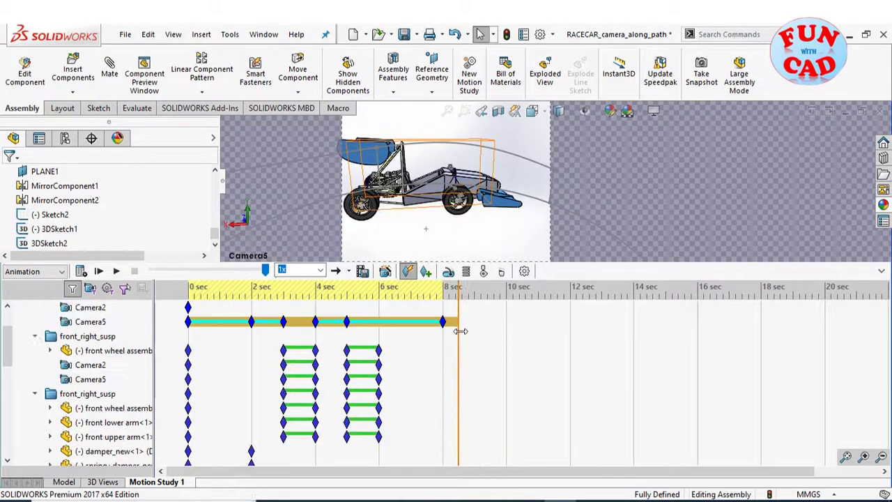
pyautogui.click(456, 379)
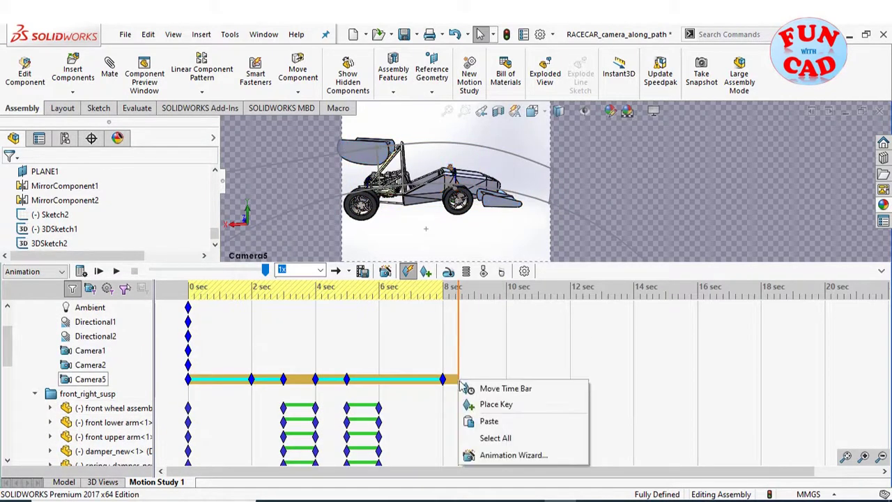
pyautogui.rightClick(457, 379)
pyautogui.click(496, 405)
# Retarget Camera5 at about 8.5 sec to the seat back face of accessories-1 in its properties
pyautogui.rightClick(91, 382)
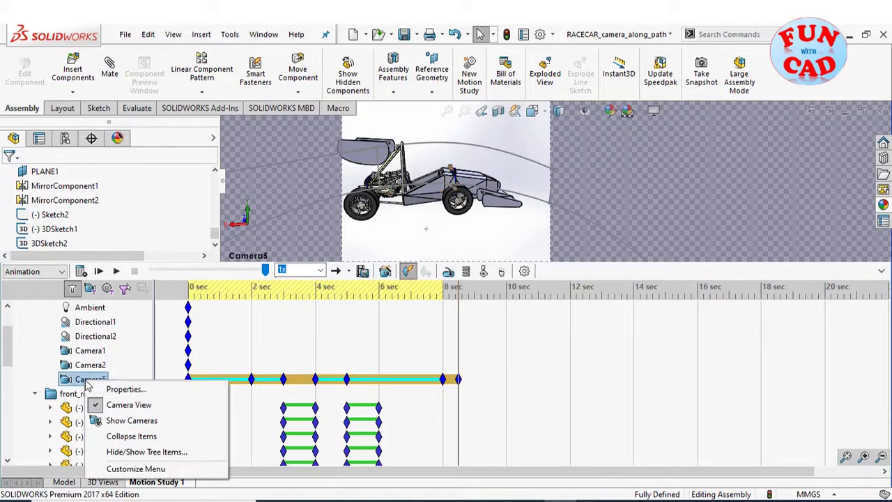
pyautogui.click(126, 333)
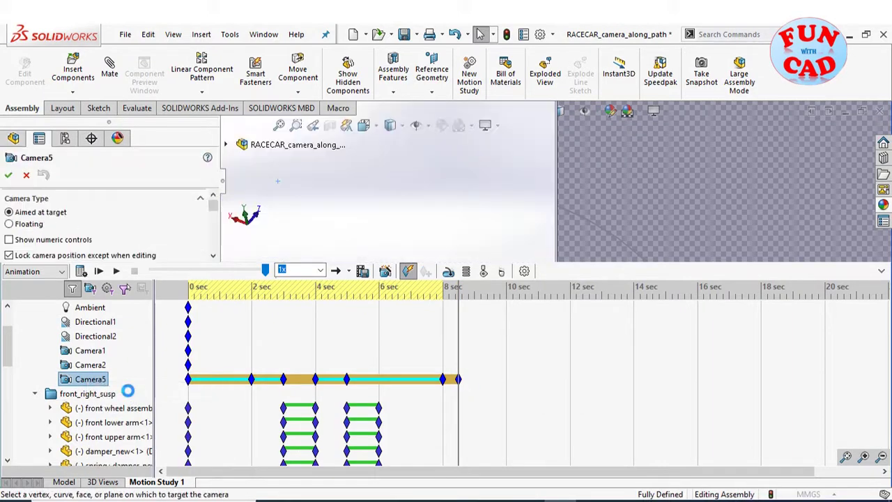
pyautogui.scroll(-10, 372, 179)
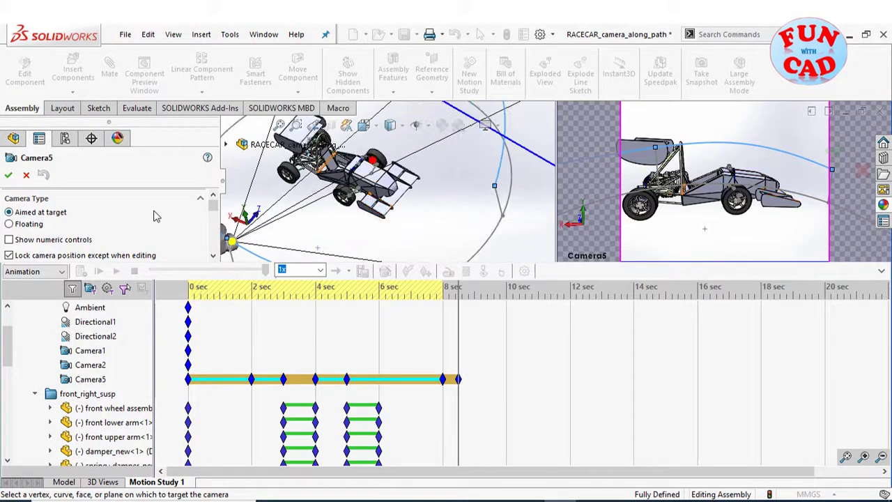
pyautogui.moveTo(213, 211)
pyautogui.mouseDown()
pyautogui.moveTo(213, 230)
pyautogui.moveTo(213, 218)
pyautogui.mouseUp()
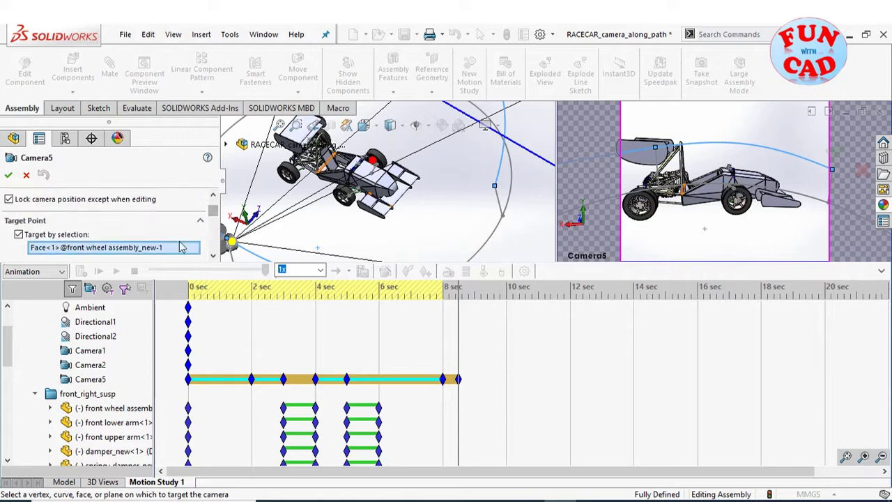
pyautogui.scroll(-2, 342, 158)
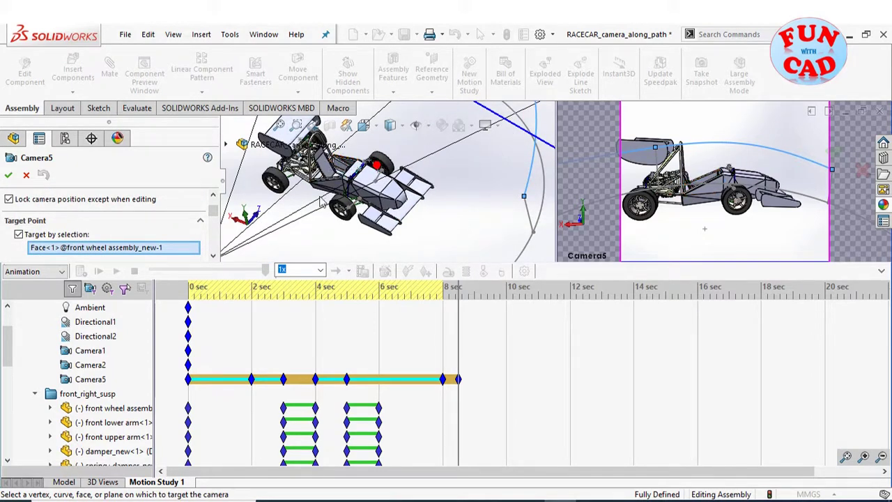
pyautogui.scroll(1, 327, 200)
pyautogui.scroll(-2, 328, 197)
pyautogui.scroll(1, 341, 198)
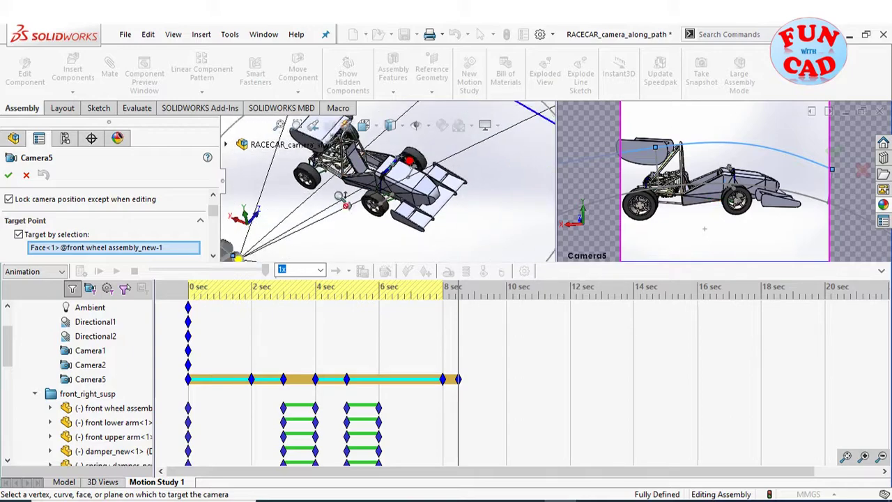
pyautogui.scroll(-3, 341, 197)
pyautogui.scroll(1, 381, 183)
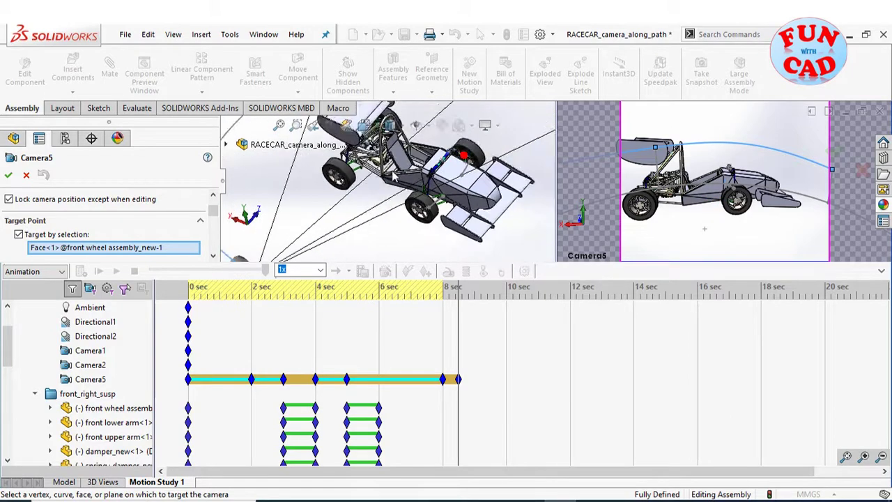
pyautogui.scroll(-5, 390, 174)
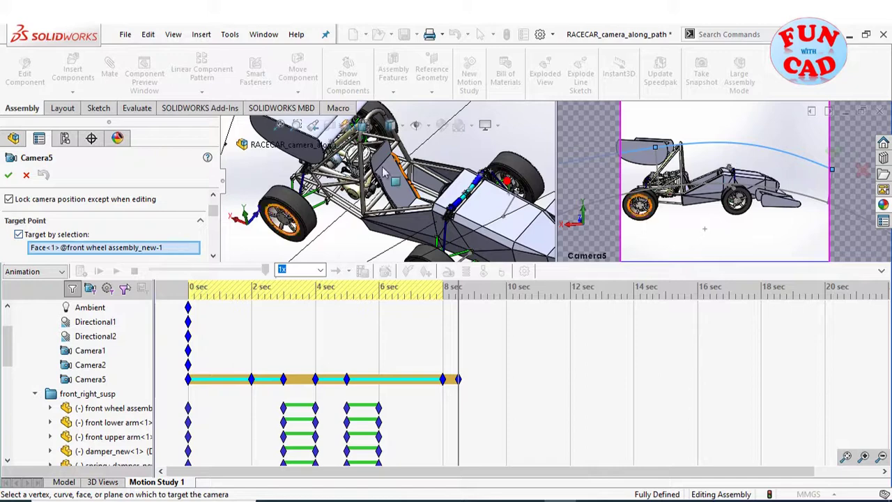
pyautogui.click(382, 160)
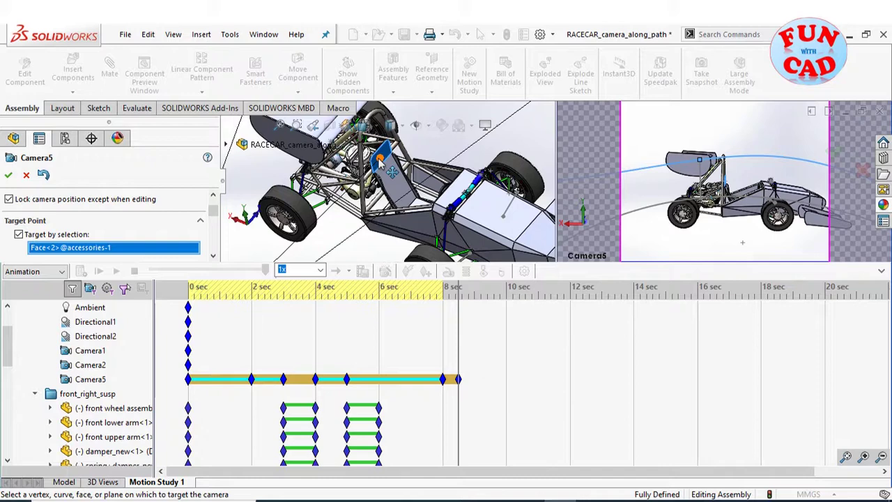
pyautogui.click(8, 175)
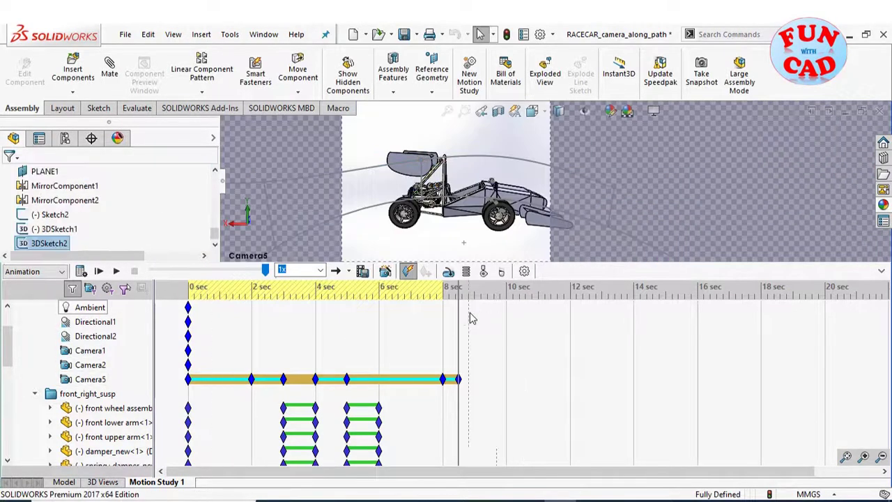
# Move the time bar to 10 sec and place a Camera5 key there
pyautogui.moveTo(460, 313); pyautogui.dragTo(495, 312)
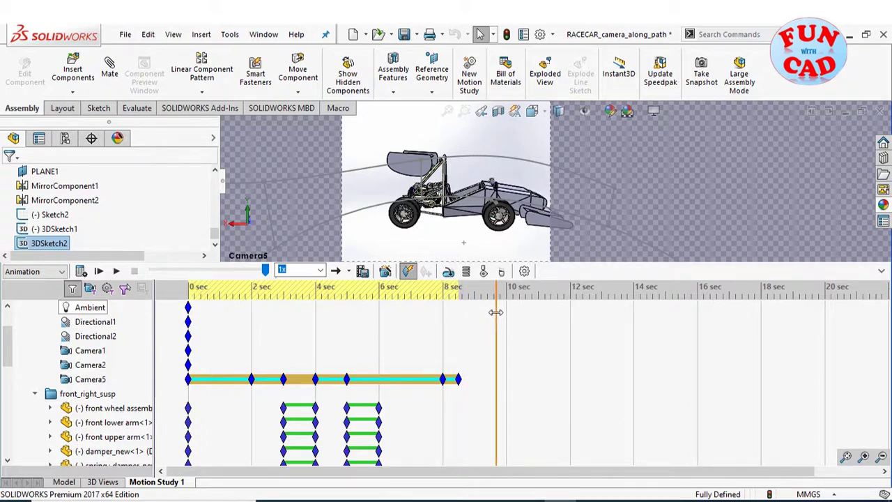
pyautogui.moveTo(496, 313); pyautogui.dragTo(506, 312)
pyautogui.scroll(-10, 499, 378)
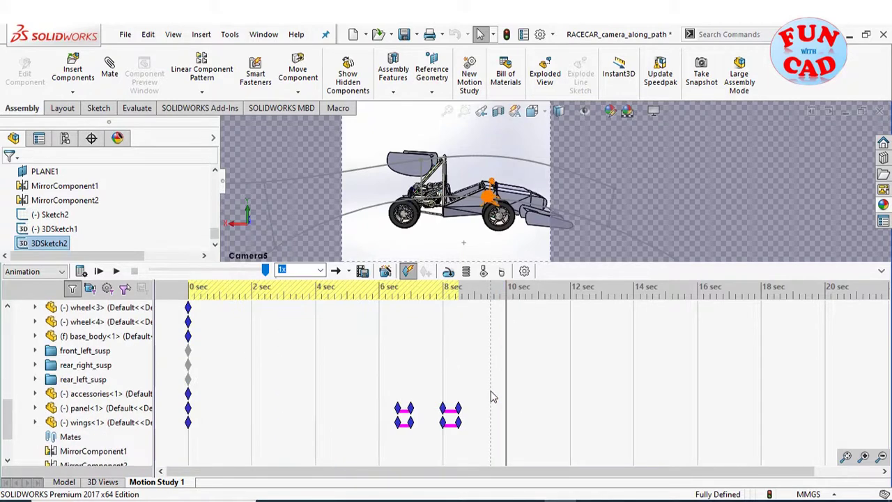
pyautogui.scroll(10, 461, 373)
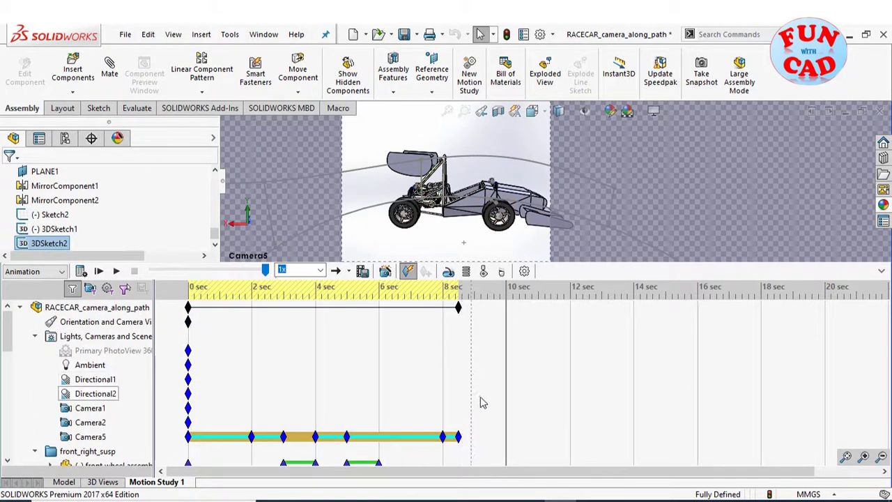
pyautogui.rightClick(506, 439)
pyautogui.click(541, 376)
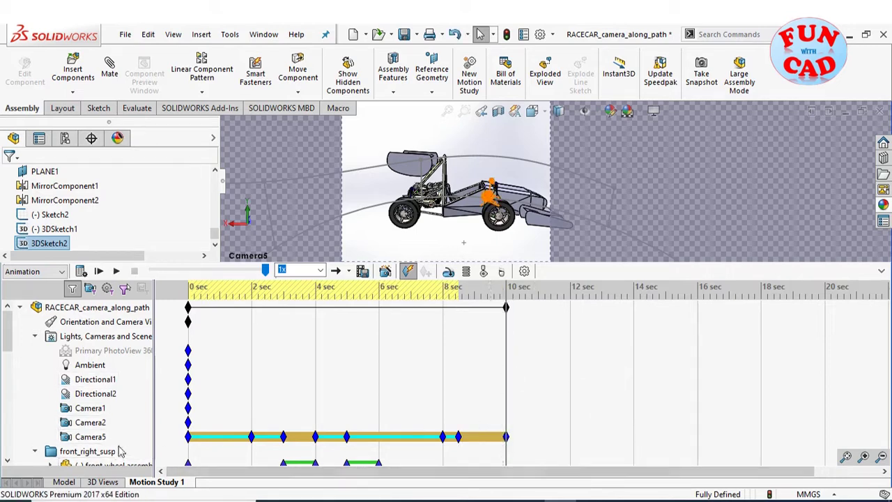
# Set Camera5's distance along the path to 100 percent and widen its view angle to about 61 degrees at 10 sec
pyautogui.rightClick(91, 436)
pyautogui.click(129, 345)
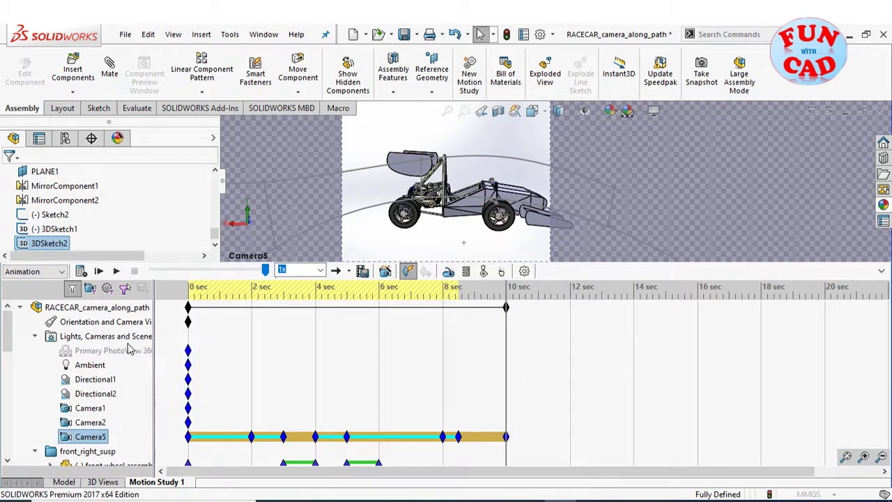
pyautogui.moveTo(212, 208)
pyautogui.mouseDown()
pyautogui.moveTo(212, 243)
pyautogui.moveTo(215, 226)
pyautogui.moveTo(184, 219)
pyautogui.moveTo(207, 220)
pyautogui.mouseUp()
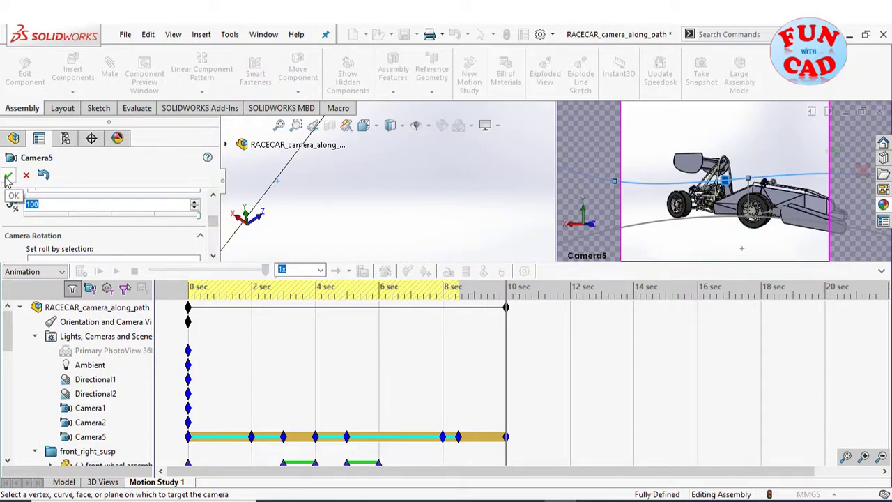
pyautogui.moveTo(212, 224); pyautogui.dragTo(214, 238)
pyautogui.click(195, 248)
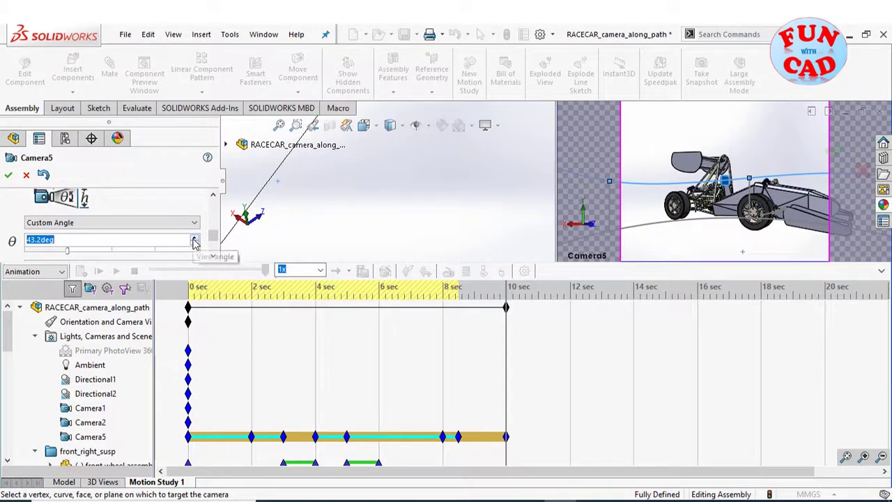
pyautogui.click(194, 239)
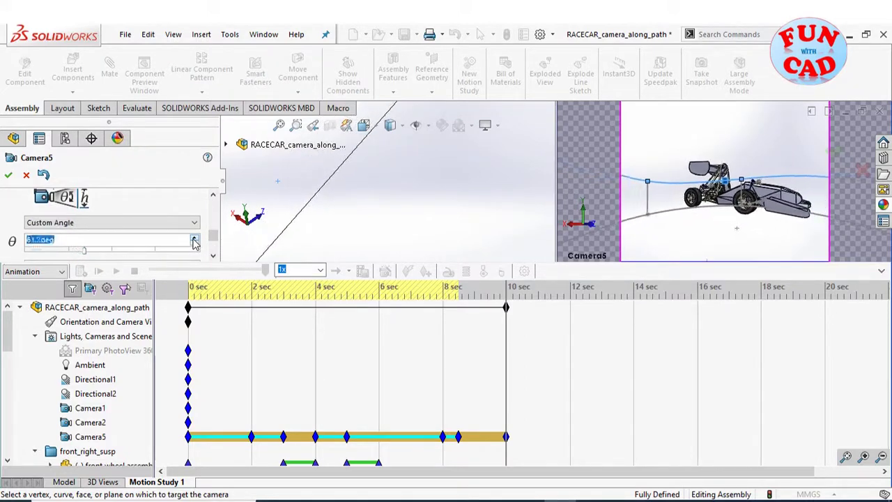
pyautogui.click(9, 176)
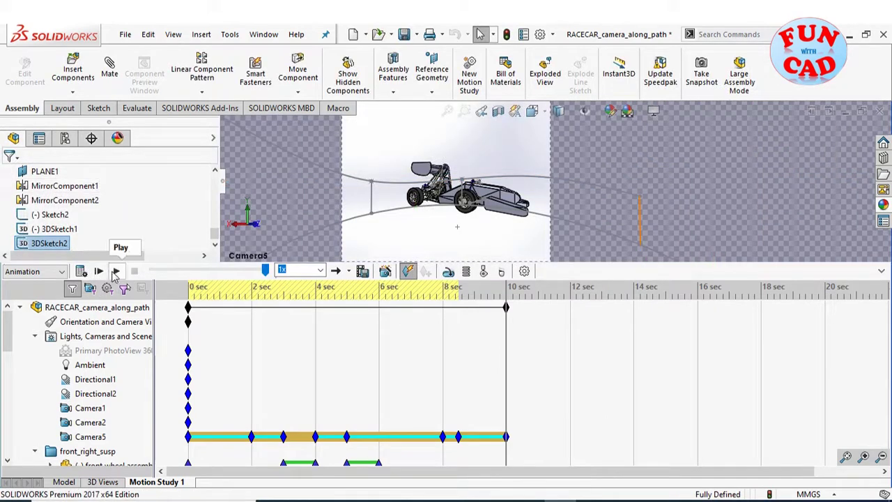
# Check the frames-per-second setting in the motion study properties and recalculate the motion study
pyautogui.click(526, 273)
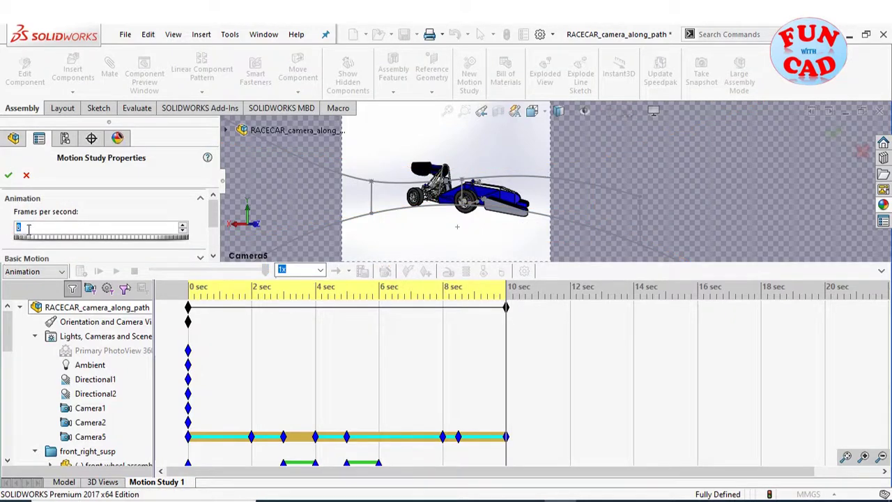
pyautogui.click(9, 177)
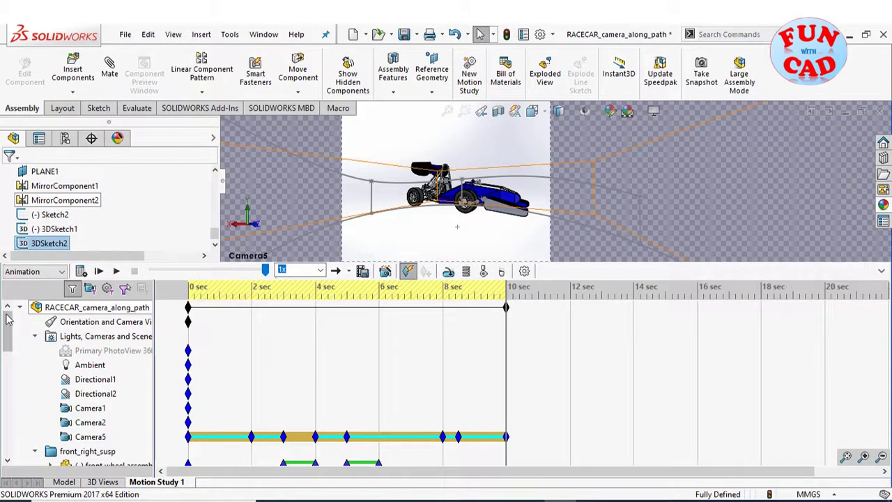
pyautogui.click(81, 271)
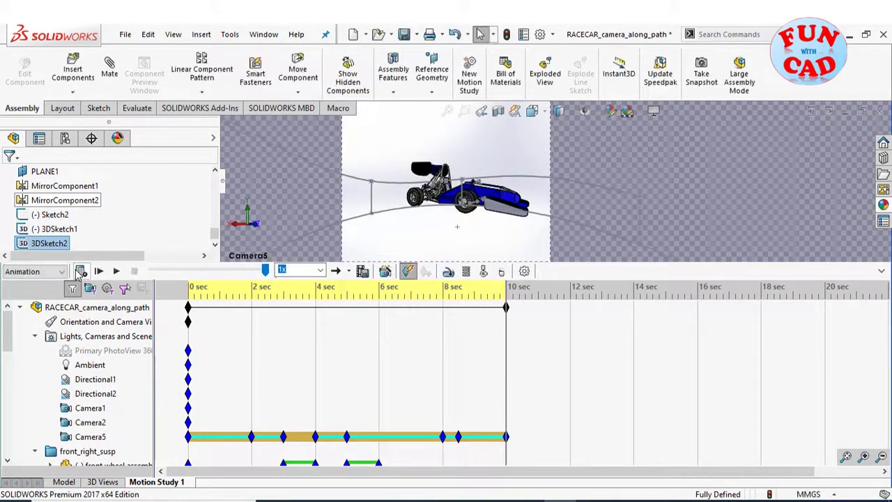
# Enlarge the graphics area by collapsing the timeline and narrowing the tree, and hide the path sketches
pyautogui.click(881, 271)
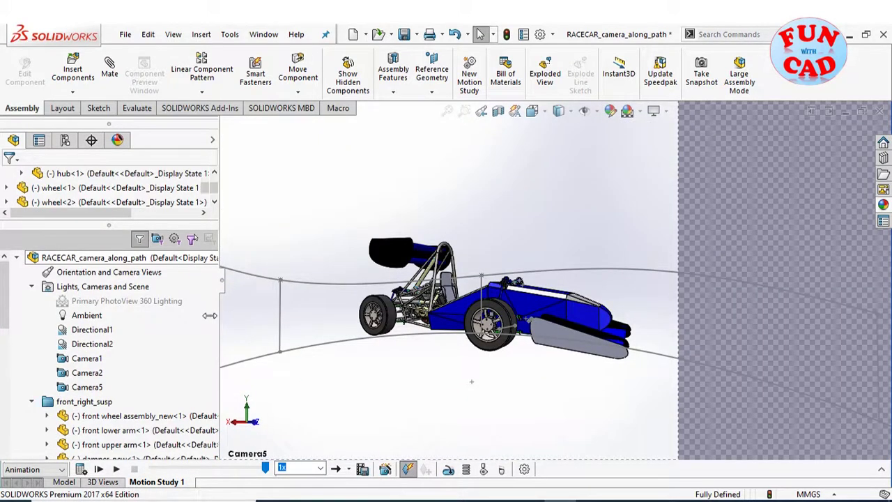
pyautogui.moveTo(220, 318); pyautogui.dragTo(167, 315)
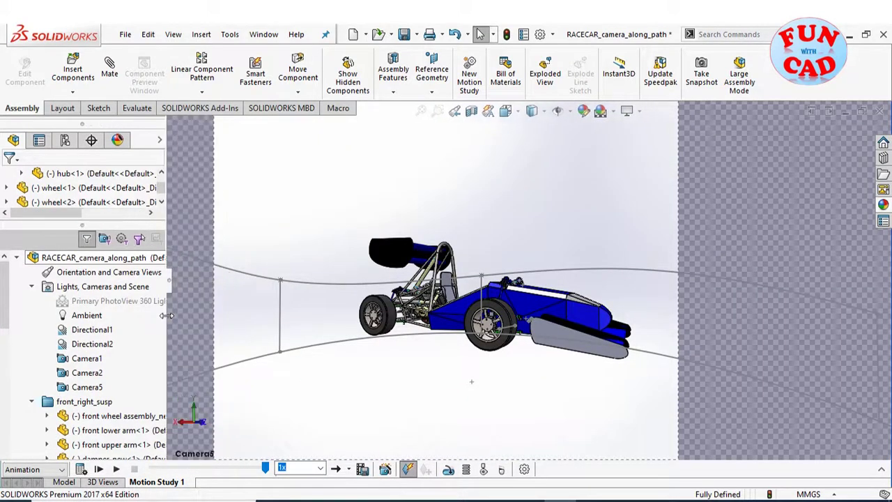
pyautogui.click(557, 110)
# Rewind the animation to 0 sec and play it at 0.5x speed
pyautogui.moveTo(269, 470); pyautogui.dragTo(152, 471)
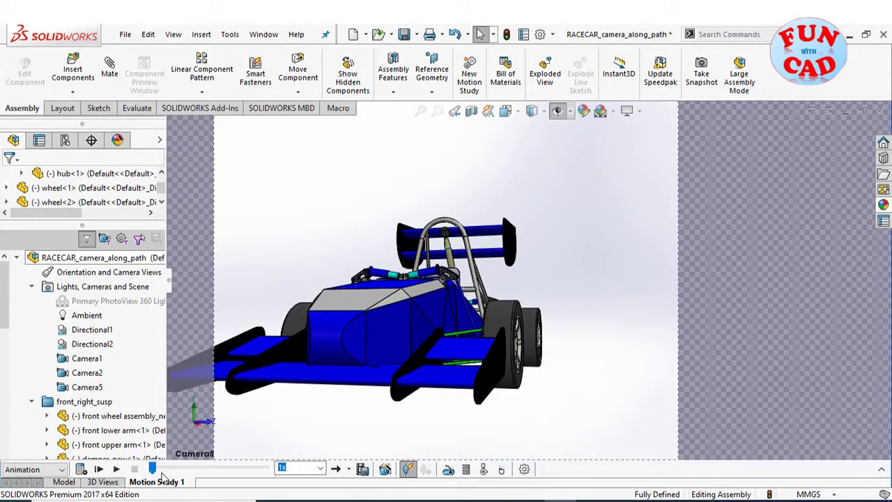
pyautogui.click(116, 470)
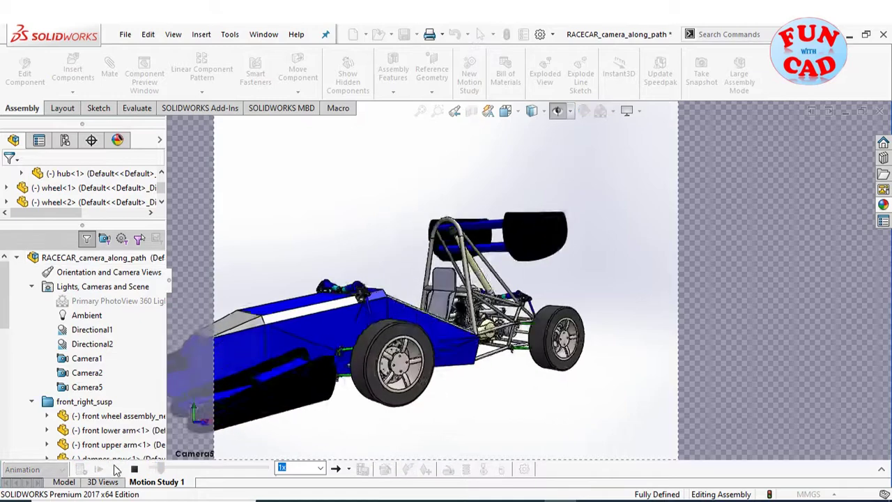
pyautogui.click(135, 471)
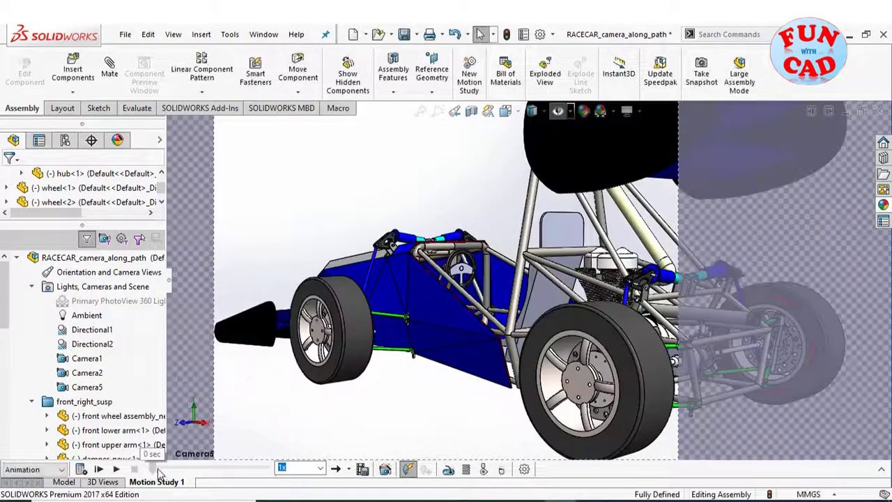
pyautogui.click(153, 469)
pyautogui.click(320, 468)
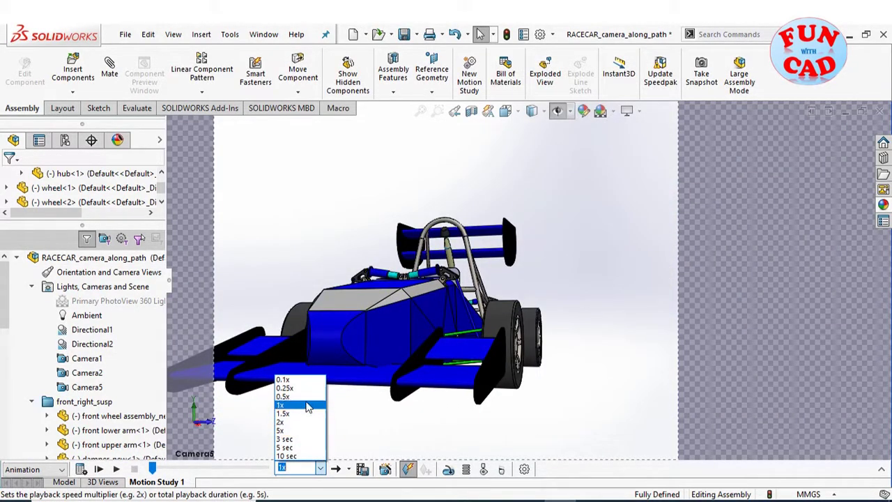
pyautogui.click(296, 395)
pyautogui.click(117, 469)
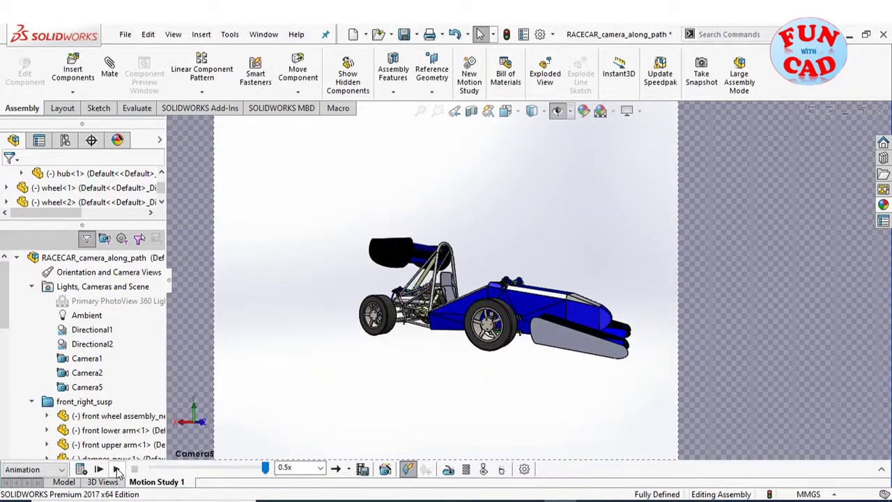
# Save the entire animation as the AVI file RACECAR_camera_along_path in the exploded_view_animation folder
pyautogui.click(361, 469)
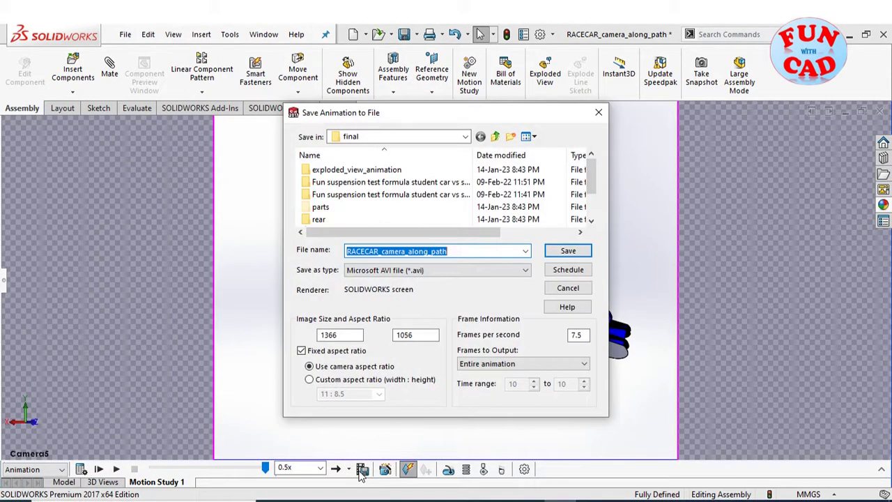
pyautogui.click(494, 272)
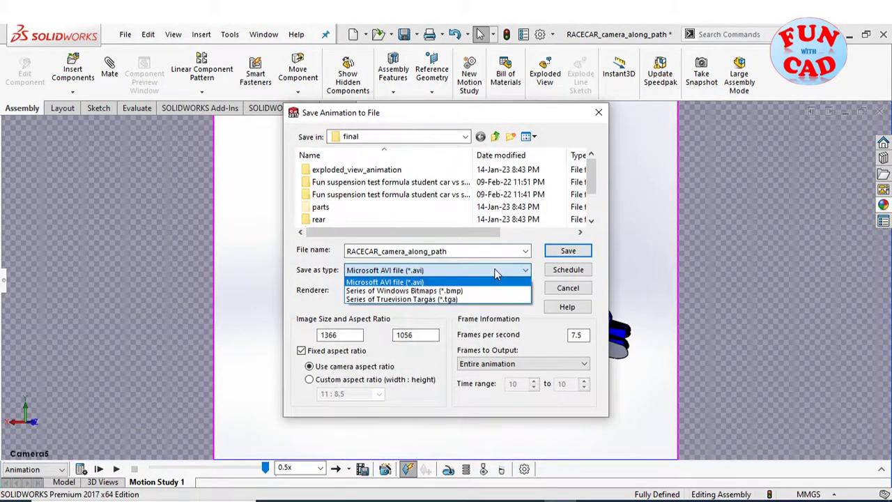
pyautogui.click(496, 274)
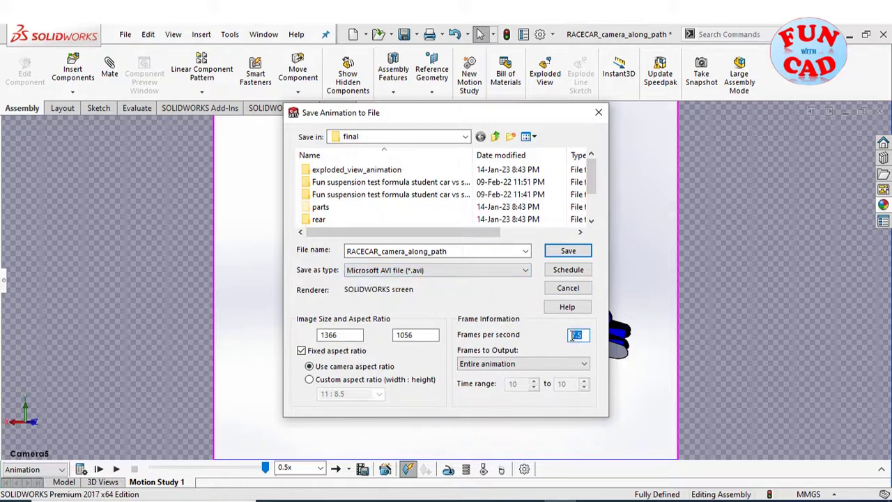
pyautogui.doubleClick(354, 170)
pyautogui.click(567, 251)
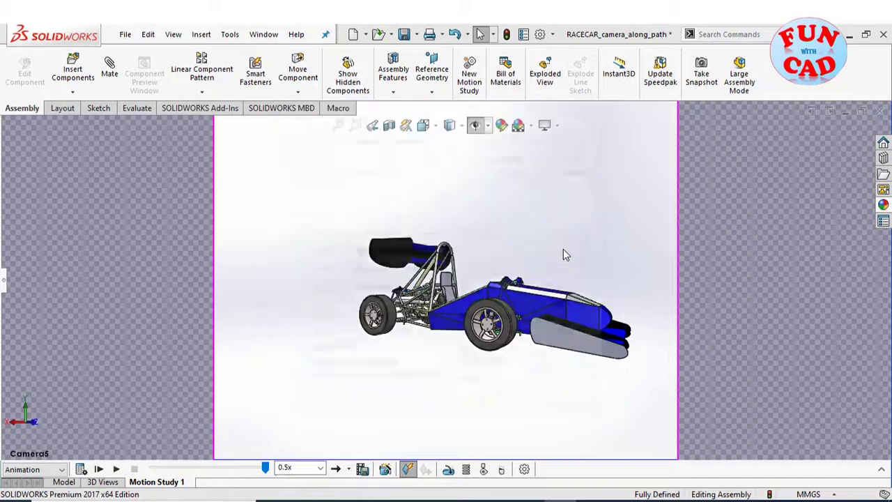